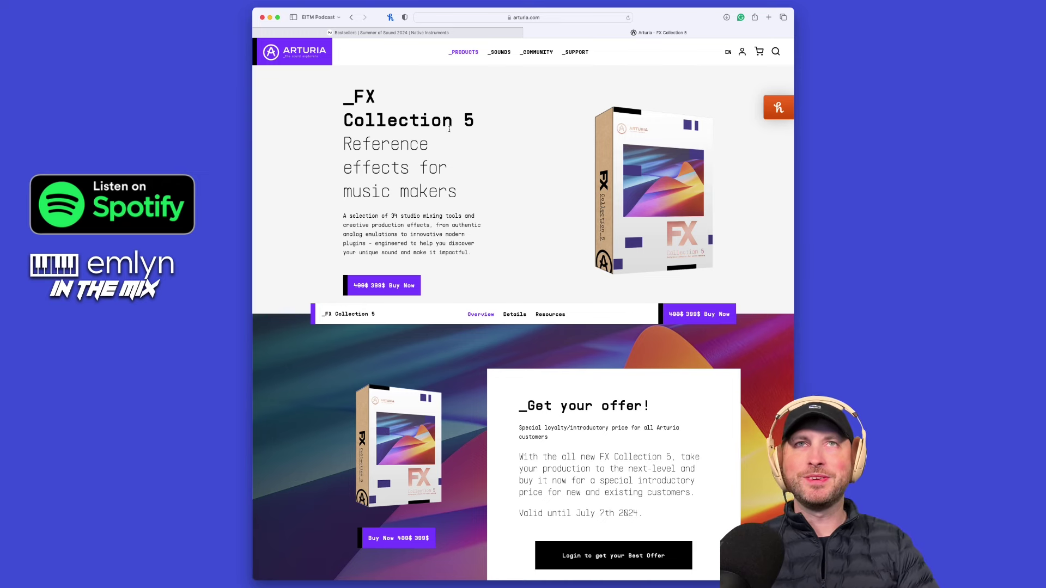
Go from the Native Instruments sale page back to the Arturia FX Collection 5 page
{"action": "left_click", "coordinate": [416, 33]}
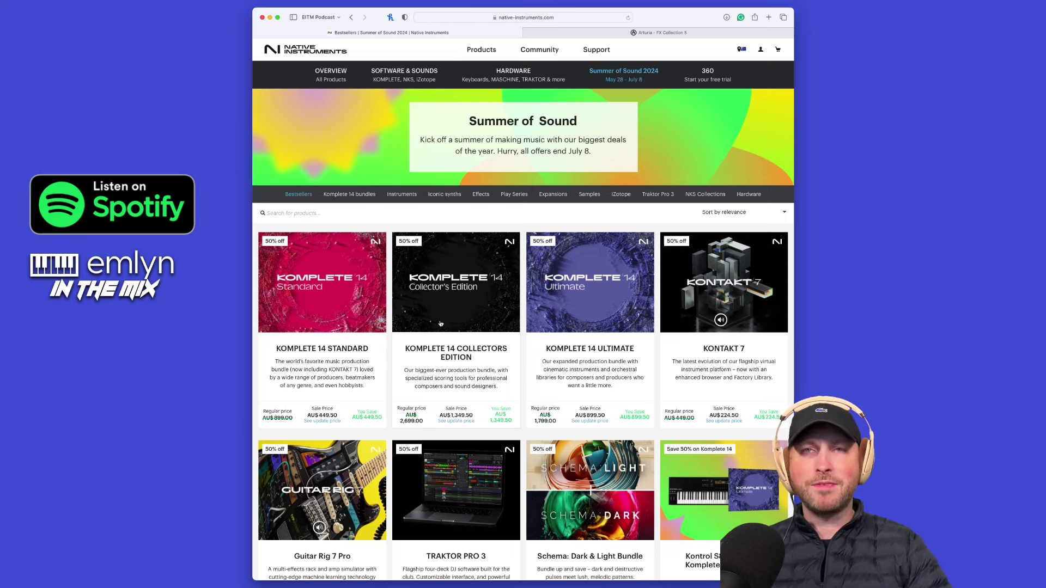
{"action": "left_click", "coordinate": [659, 32]}
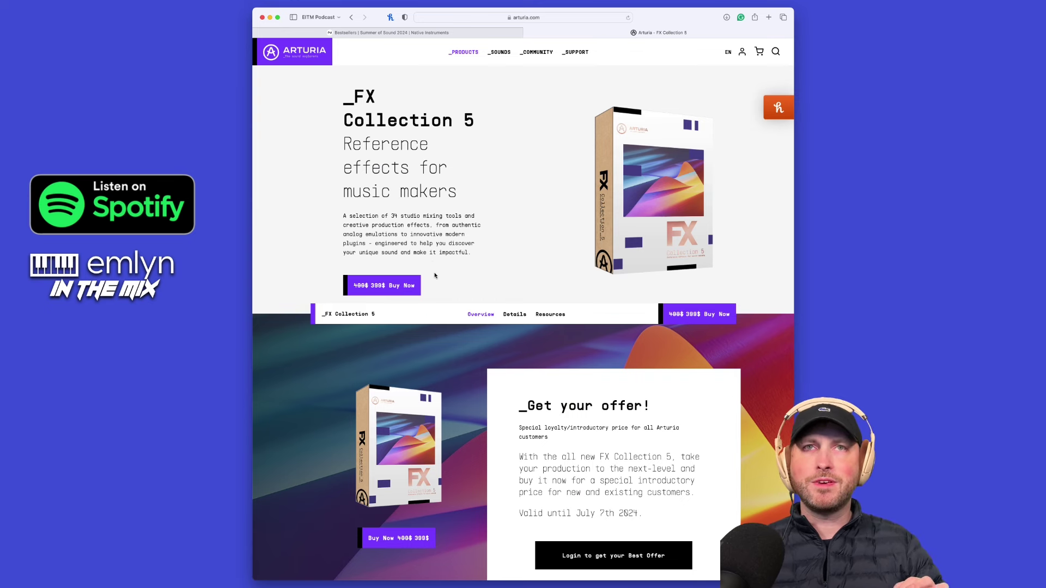
Reset the page zoom and reach the 'Get your offer' box showing 399$ instead of 499$
{"action": "scroll", "coordinate": [460, 314], "scroll_direction": "up", "scroll_amount": 5}
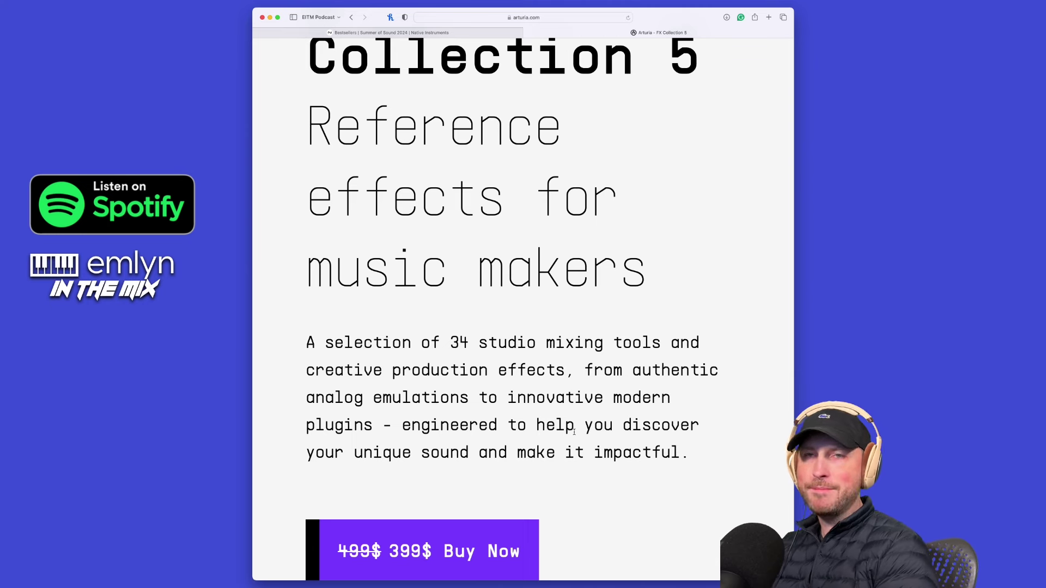
{"action": "scroll", "coordinate": [599, 396], "scroll_direction": "down", "scroll_amount": 3}
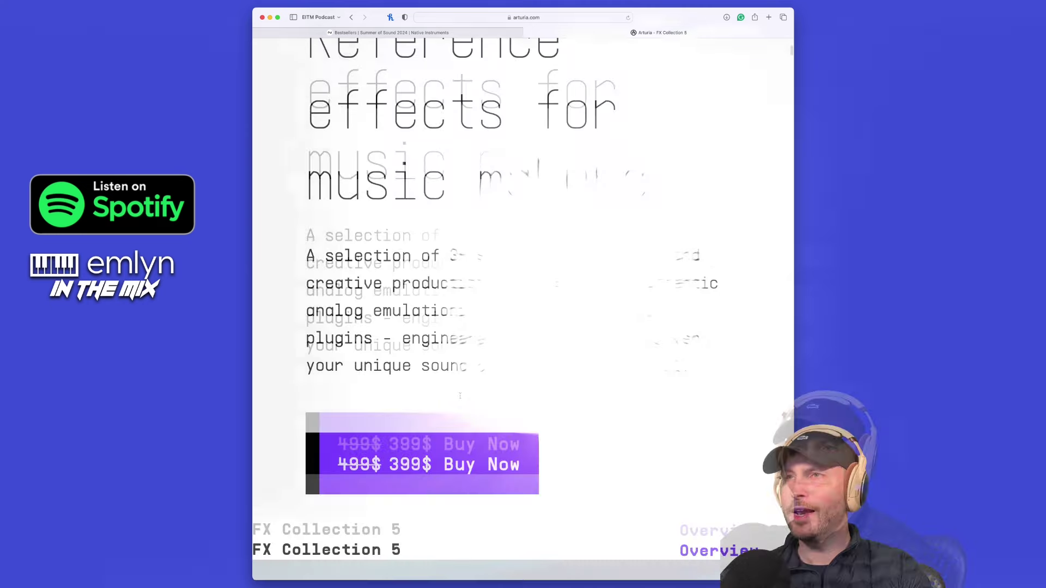
{"action": "scroll", "coordinate": [456, 400], "scroll_direction": "down", "scroll_amount": 3}
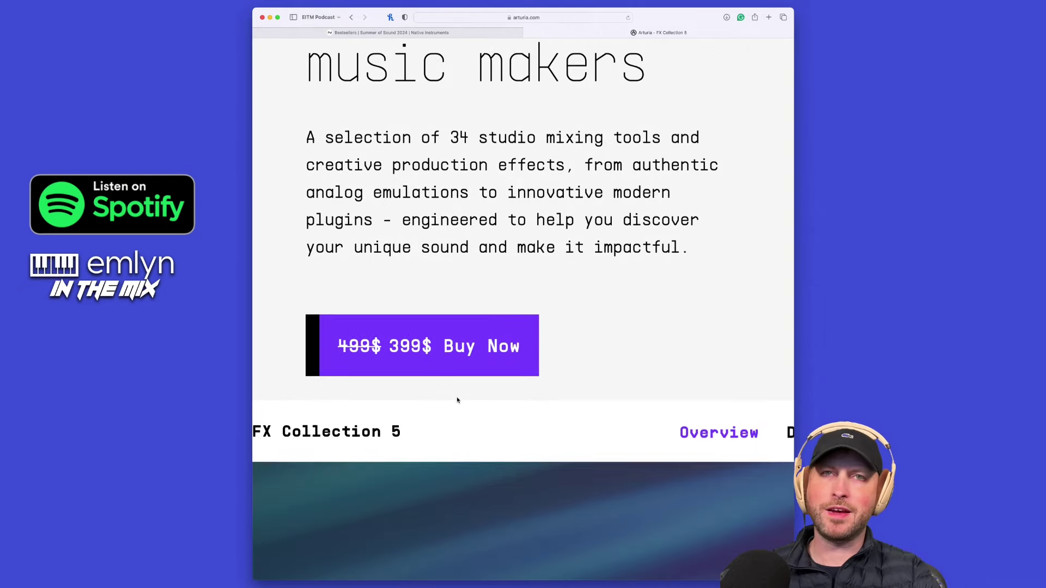
{"action": "key", "text": "super+0"}
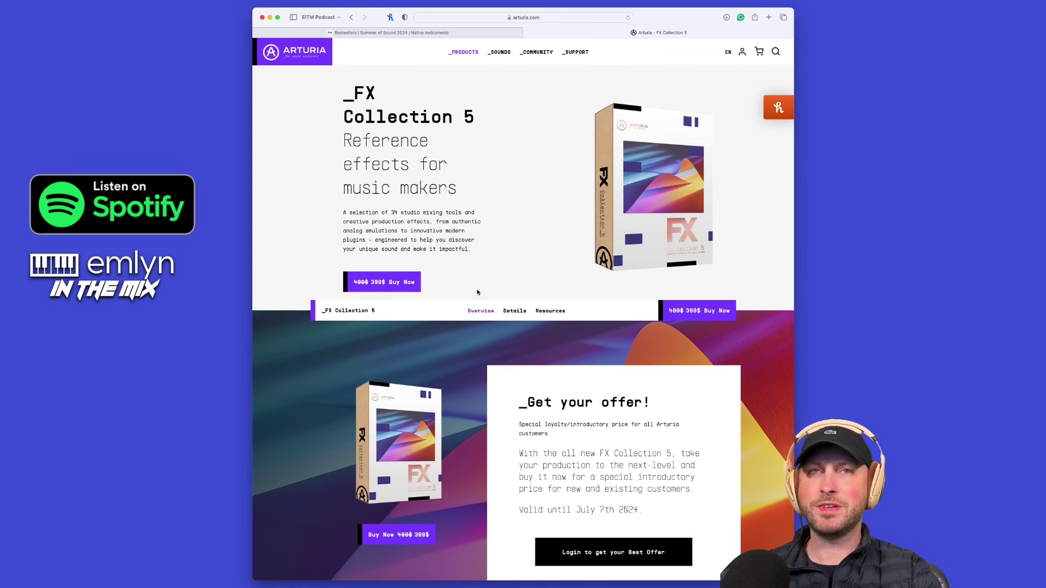
{"action": "scroll", "coordinate": [477, 293], "scroll_direction": "down", "scroll_amount": 5}
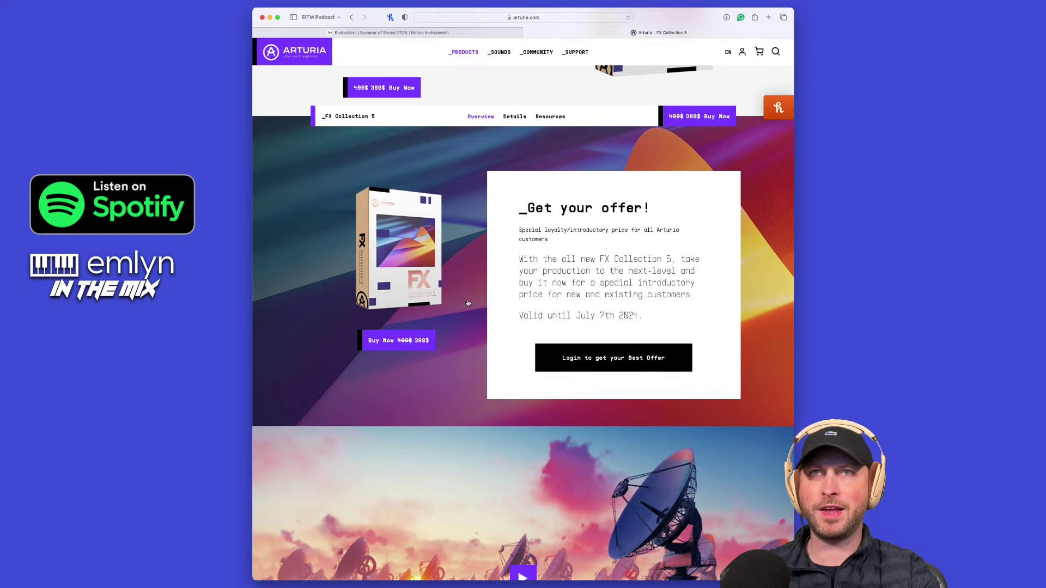
Scroll past Studio Mixing tools to the Creative Production section introducing Efx MOTIONS and Efx REFRACT
{"action": "scroll", "coordinate": [468, 303], "scroll_direction": "down", "scroll_amount": 4}
{"action": "scroll", "coordinate": [468, 303], "scroll_direction": "down", "scroll_amount": 20}
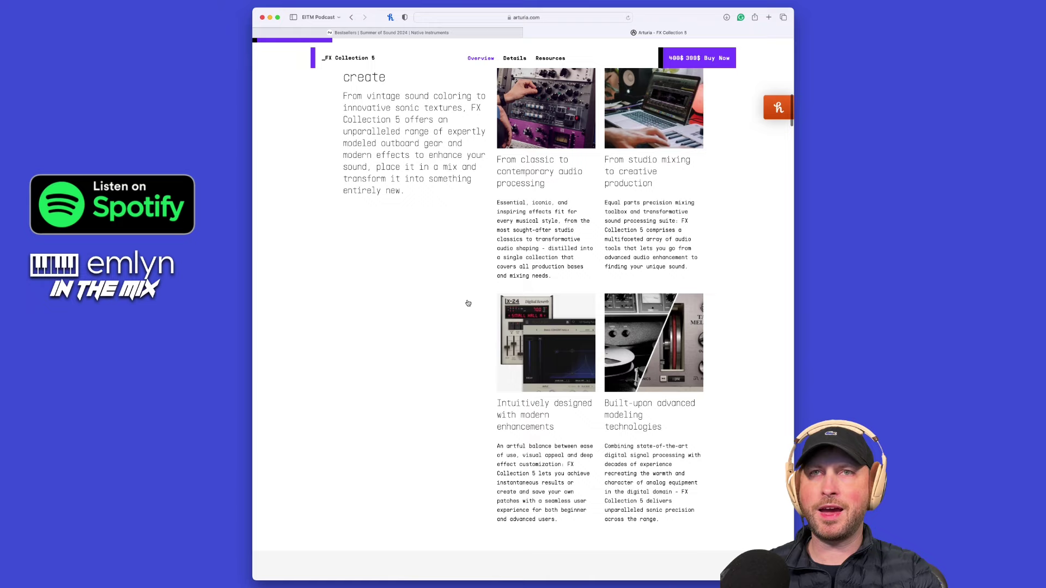
{"action": "scroll", "coordinate": [467, 303], "scroll_direction": "down", "scroll_amount": 6}
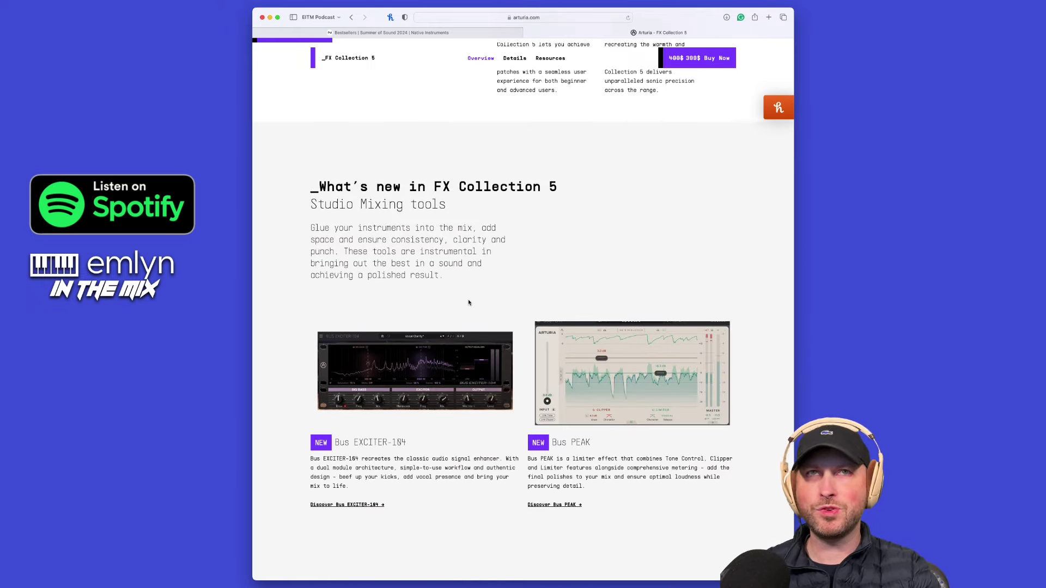
{"action": "scroll", "coordinate": [469, 303], "scroll_direction": "down", "scroll_amount": 2}
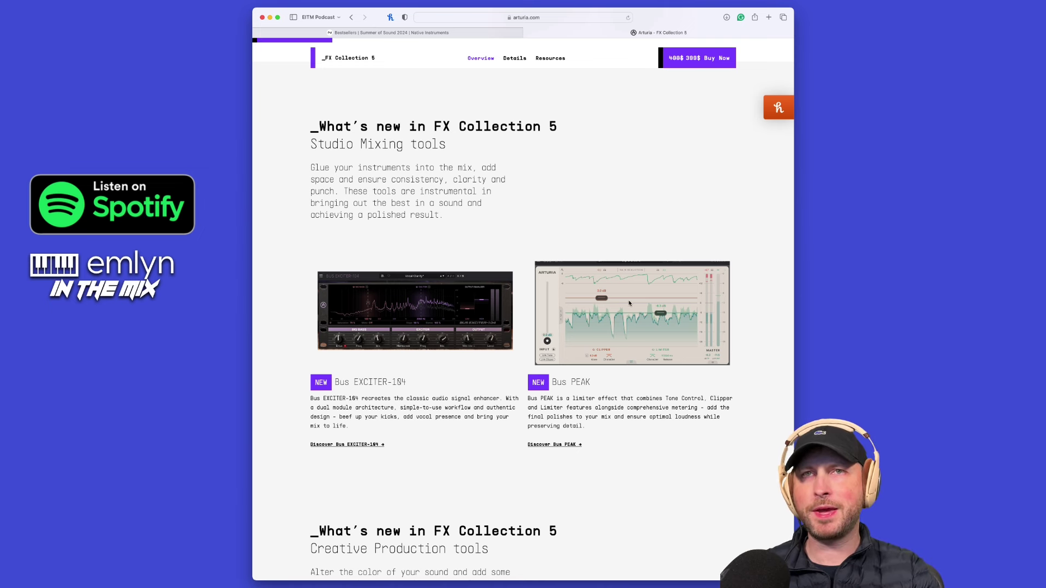
{"action": "scroll", "coordinate": [626, 334], "scroll_direction": "down", "scroll_amount": 1}
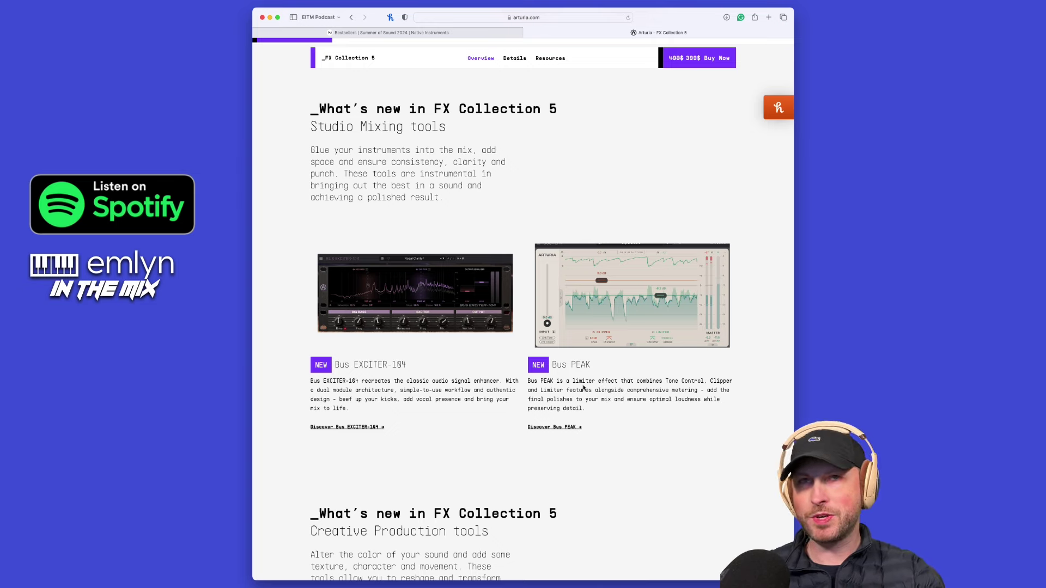
{"action": "scroll", "coordinate": [582, 374], "scroll_direction": "down", "scroll_amount": 10}
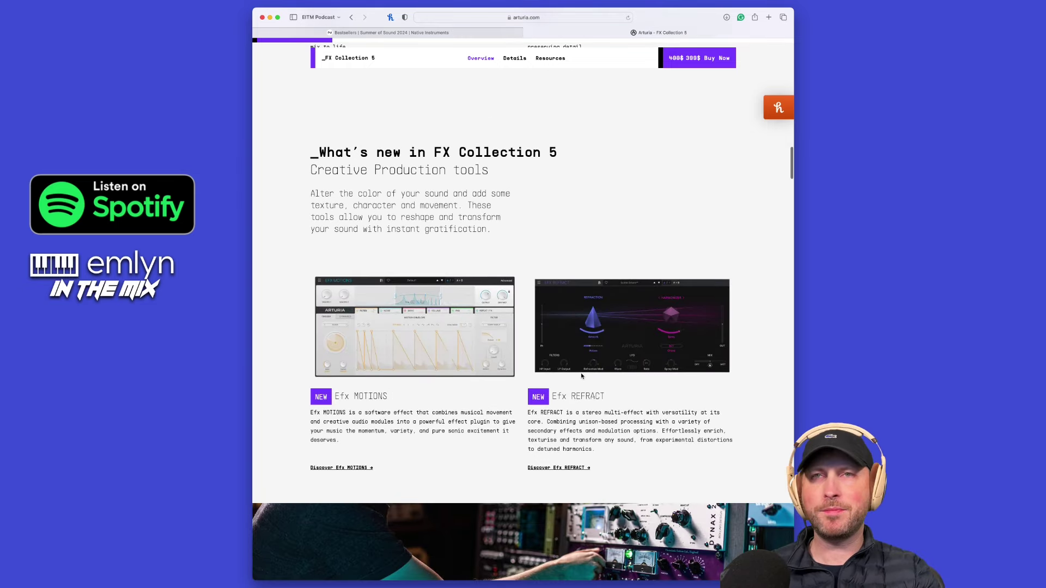
Scroll back up to the Bus EXCITER-104 and Bus PEAK cards under Studio Mixing tools
{"action": "scroll", "coordinate": [581, 375], "scroll_direction": "up", "scroll_amount": 1}
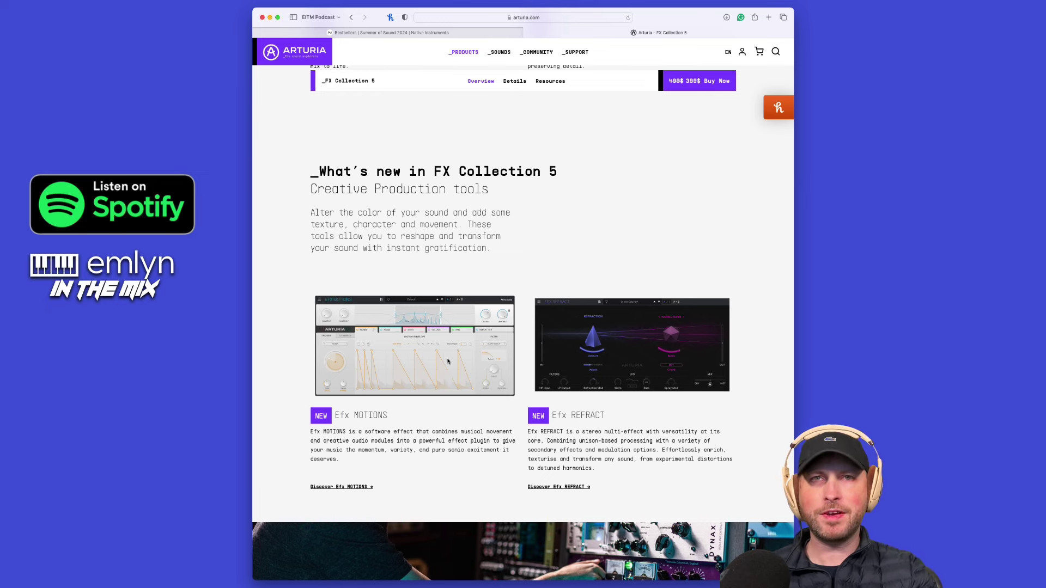
{"action": "scroll", "coordinate": [448, 361], "scroll_direction": "up", "scroll_amount": 3}
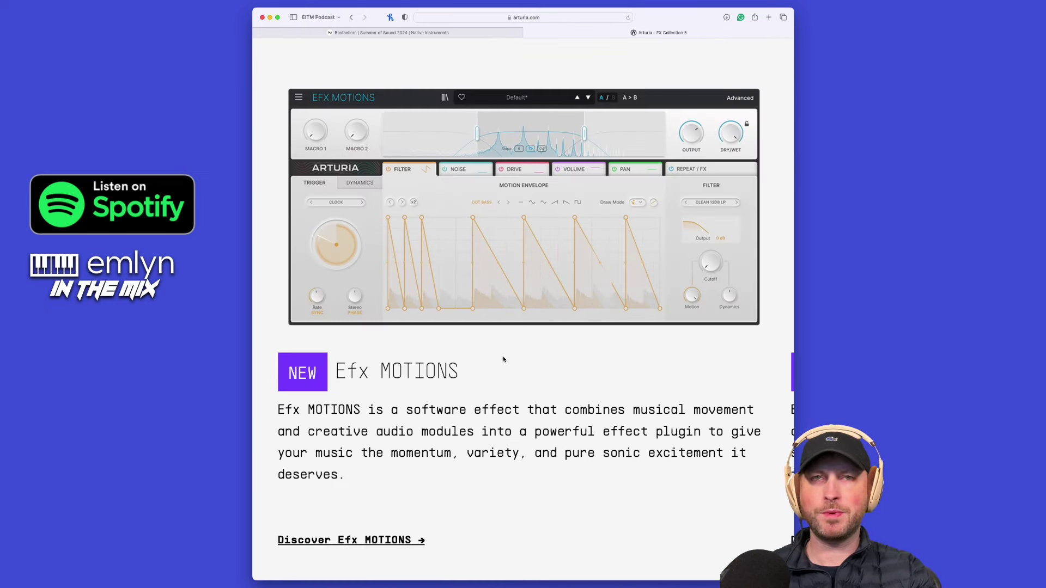
{"action": "scroll", "coordinate": [511, 357], "scroll_direction": "down", "scroll_amount": 3}
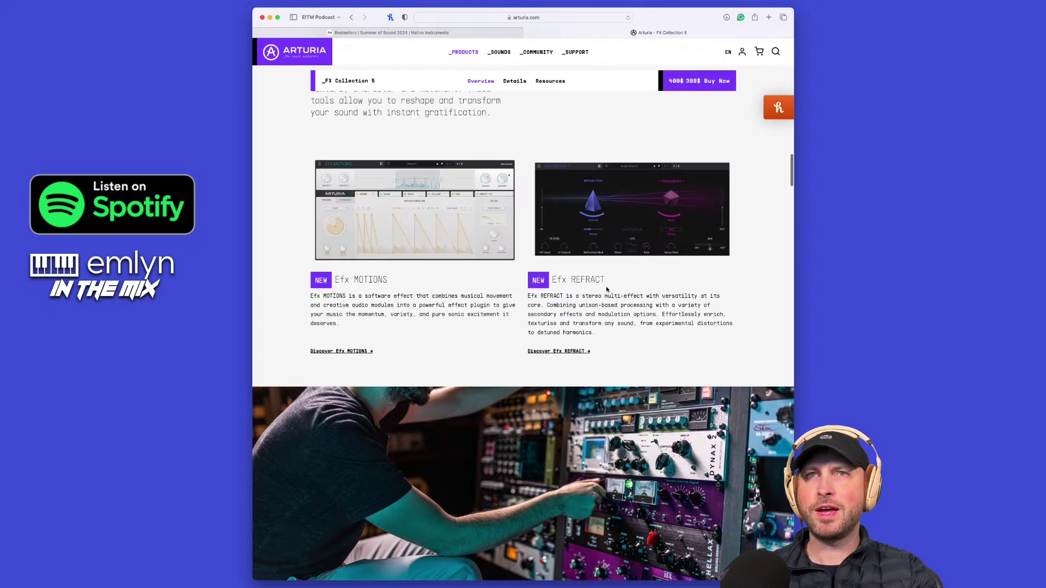
{"action": "scroll", "coordinate": [630, 252], "scroll_direction": "up", "scroll_amount": 3}
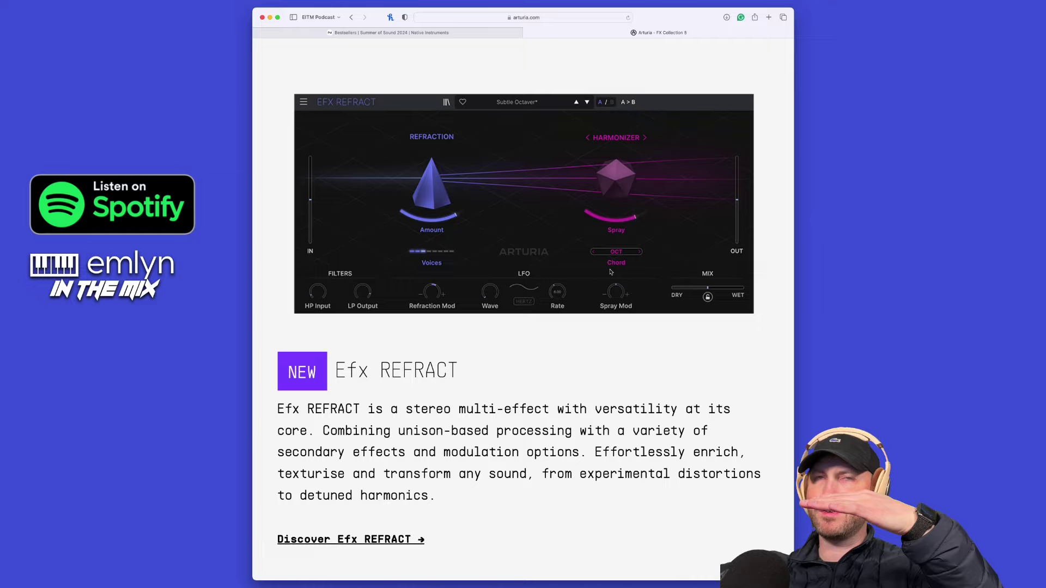
{"action": "scroll", "coordinate": [607, 256], "scroll_direction": "up", "scroll_amount": 5}
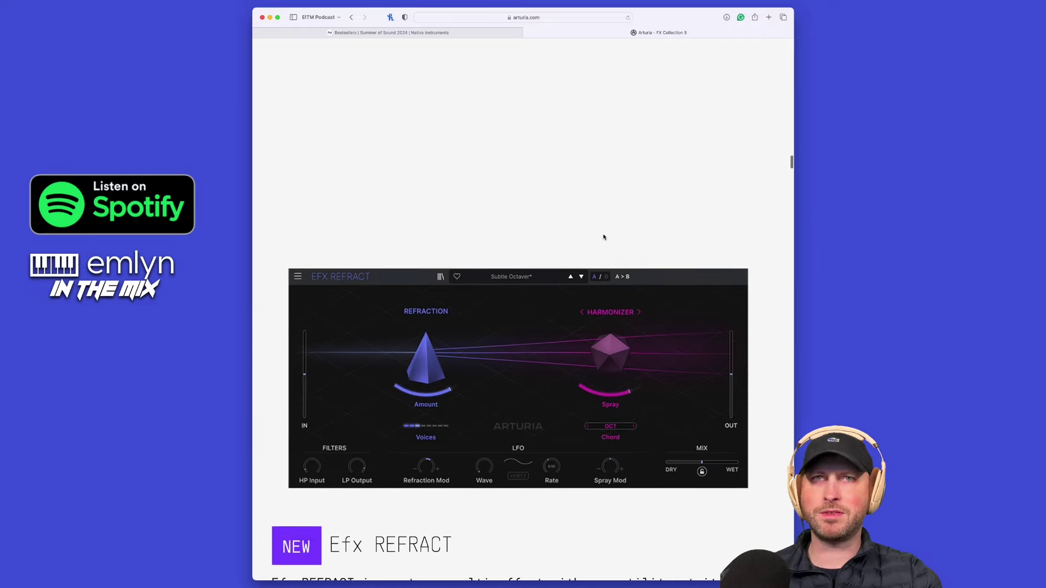
{"action": "scroll", "coordinate": [603, 237], "scroll_direction": "down", "scroll_amount": 5}
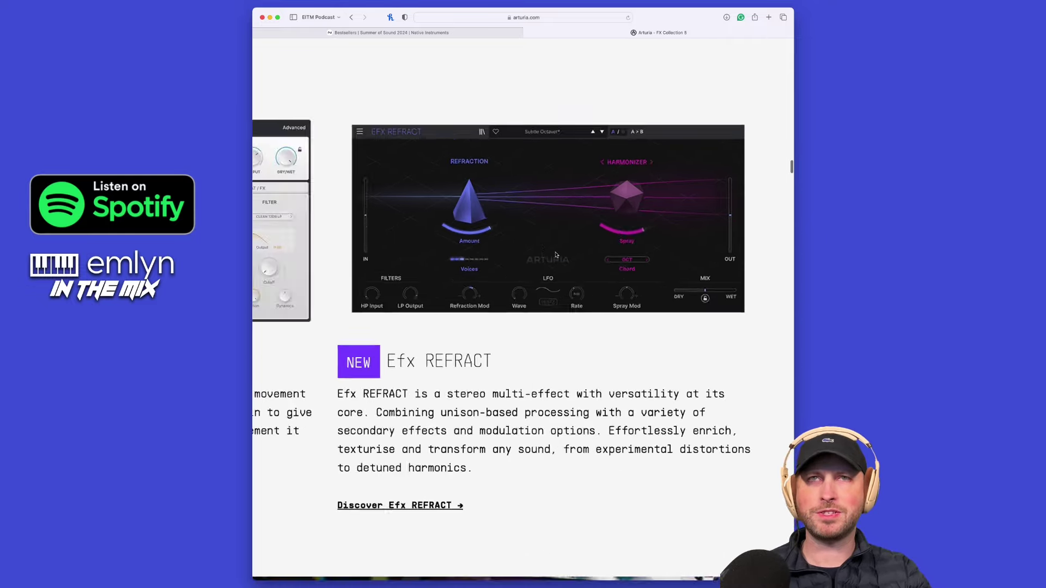
{"action": "scroll", "coordinate": [556, 255], "scroll_direction": "down", "scroll_amount": 3}
{"action": "scroll", "coordinate": [561, 272], "scroll_direction": "up", "scroll_amount": 10}
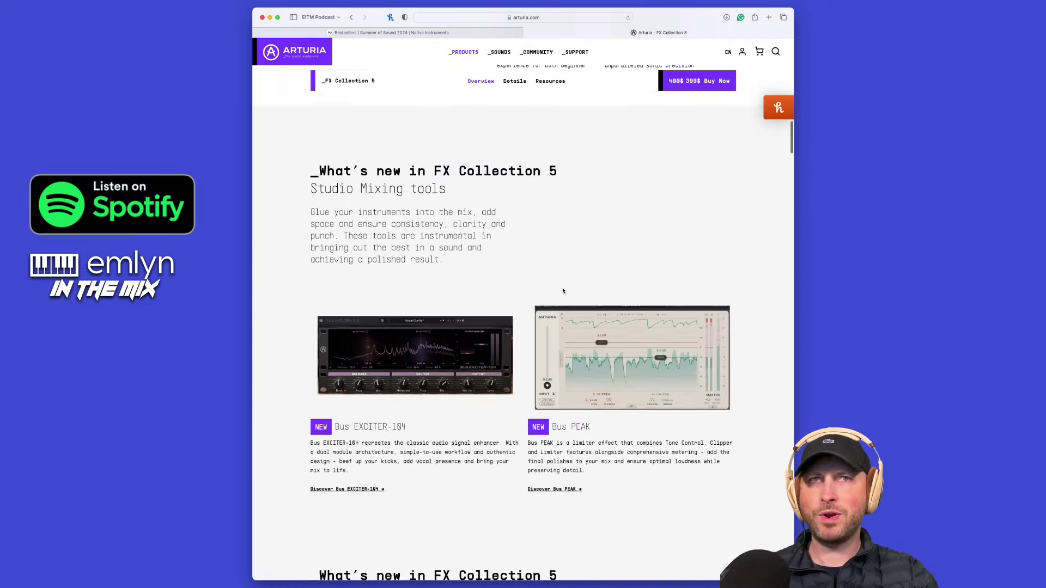
{"action": "scroll", "coordinate": [562, 291], "scroll_direction": "down", "scroll_amount": 5}
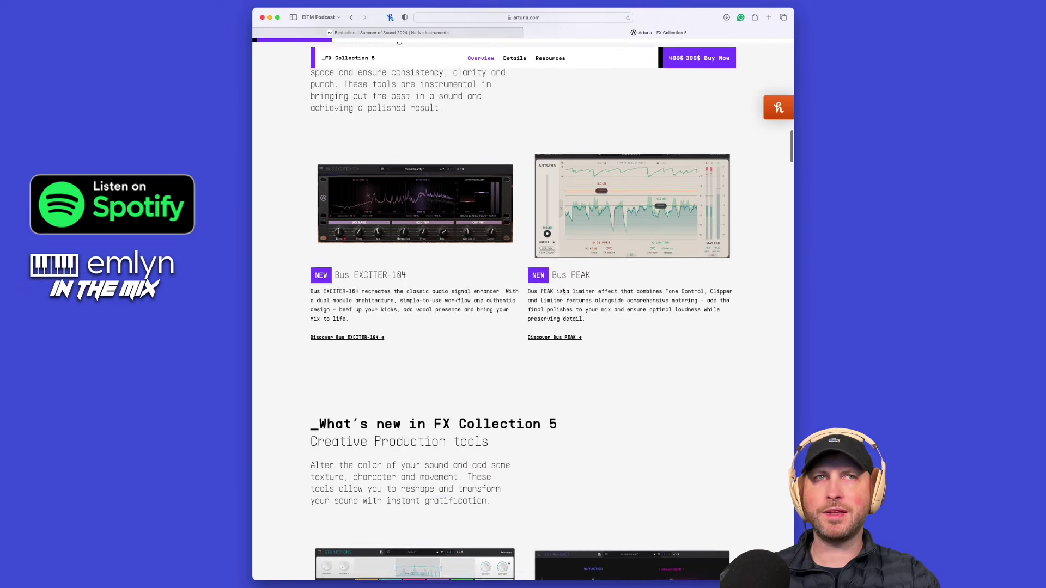
{"action": "scroll", "coordinate": [562, 291], "scroll_direction": "up", "scroll_amount": 1}
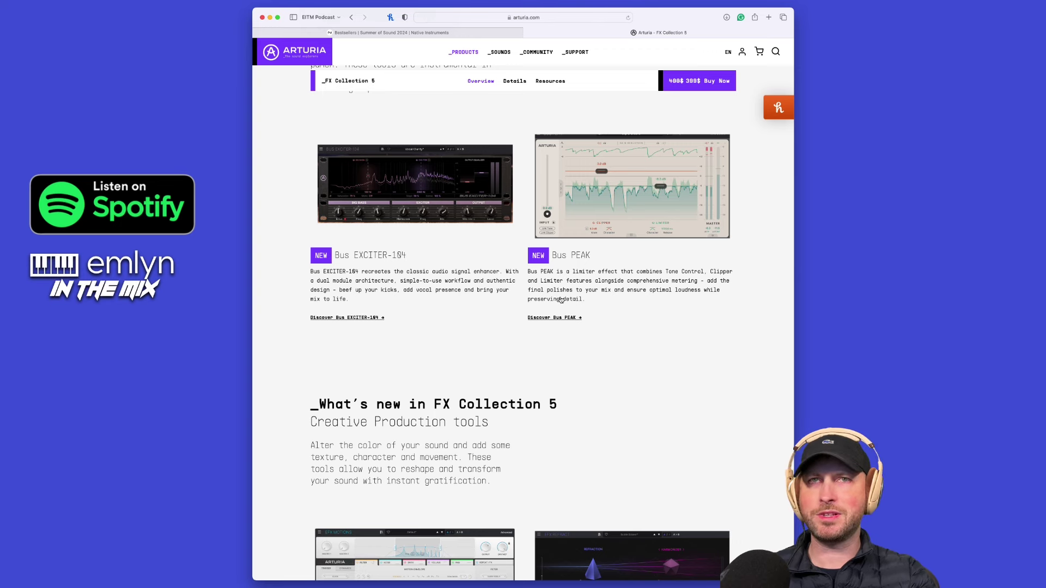
In Live, open the Acid V synth window and place it over the mixer
{"action": "key", "text": "super+Tab"}
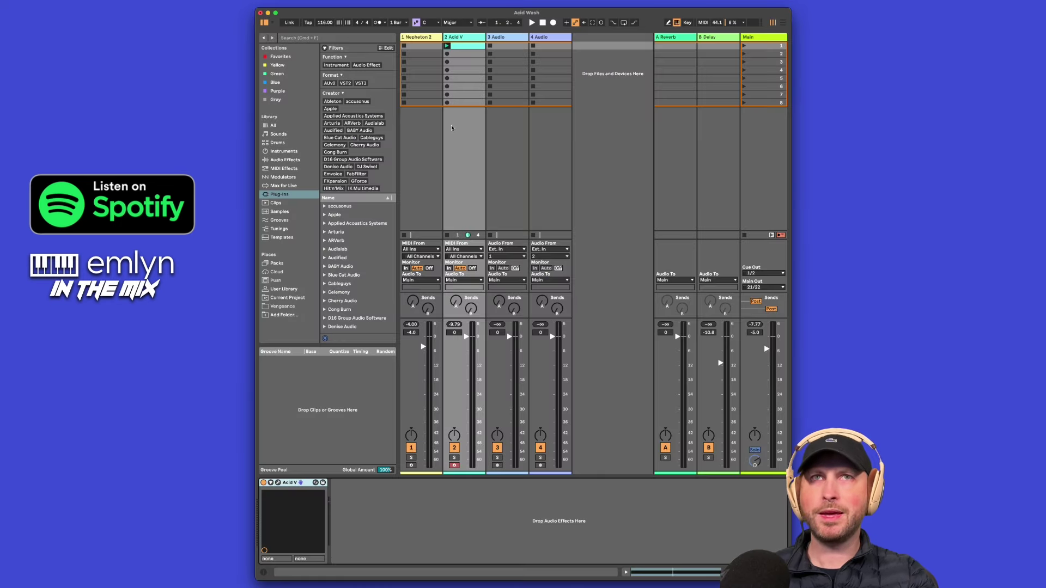
{"action": "left_click", "coordinate": [278, 482]}
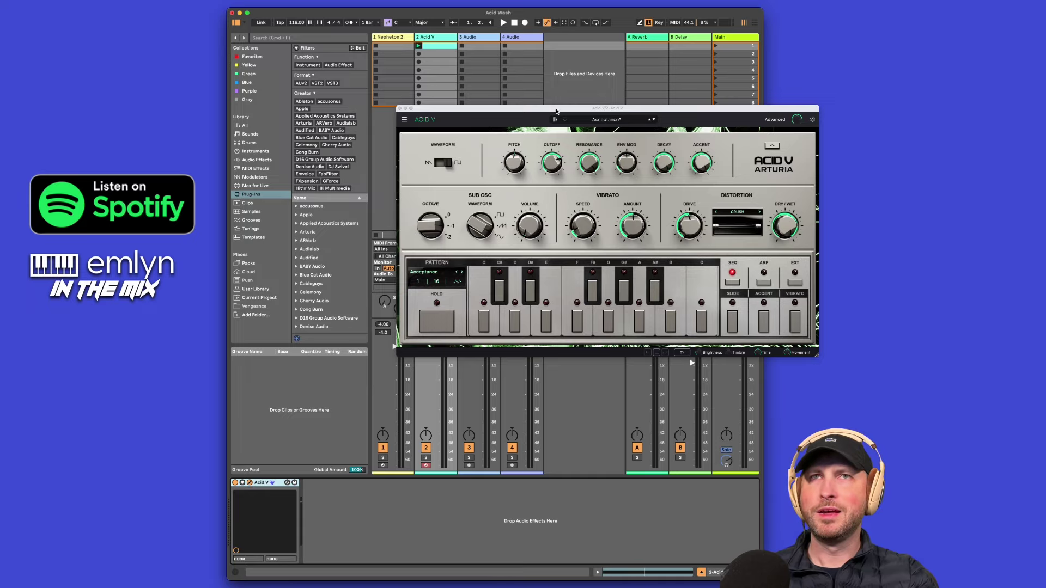
{"action": "left_click_drag", "start_coordinate": [556, 111], "coordinate": [594, 163]}
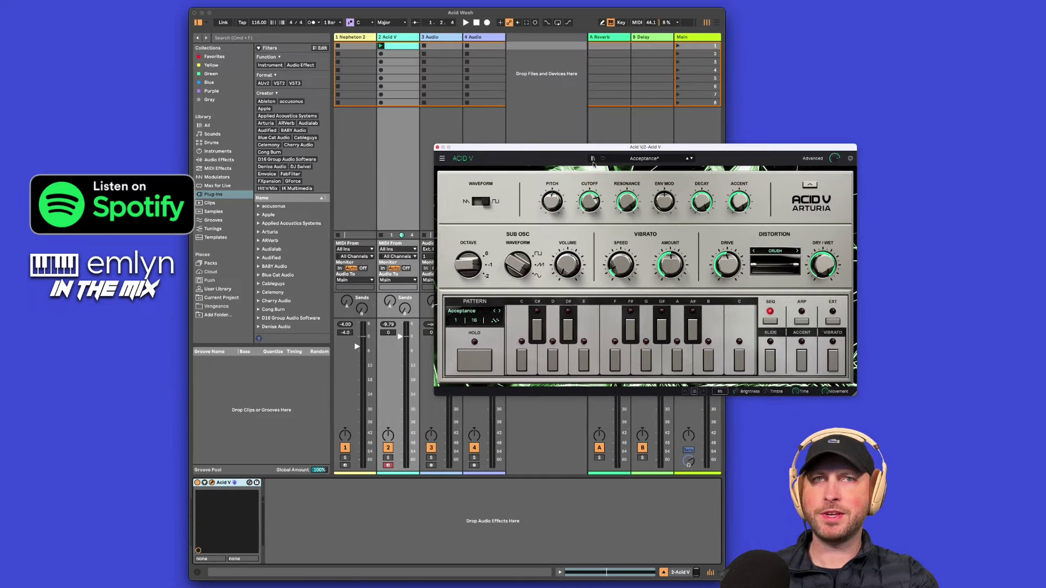
Solo track 2 and play then stop the Acid V pattern
{"action": "left_click", "coordinate": [388, 459]}
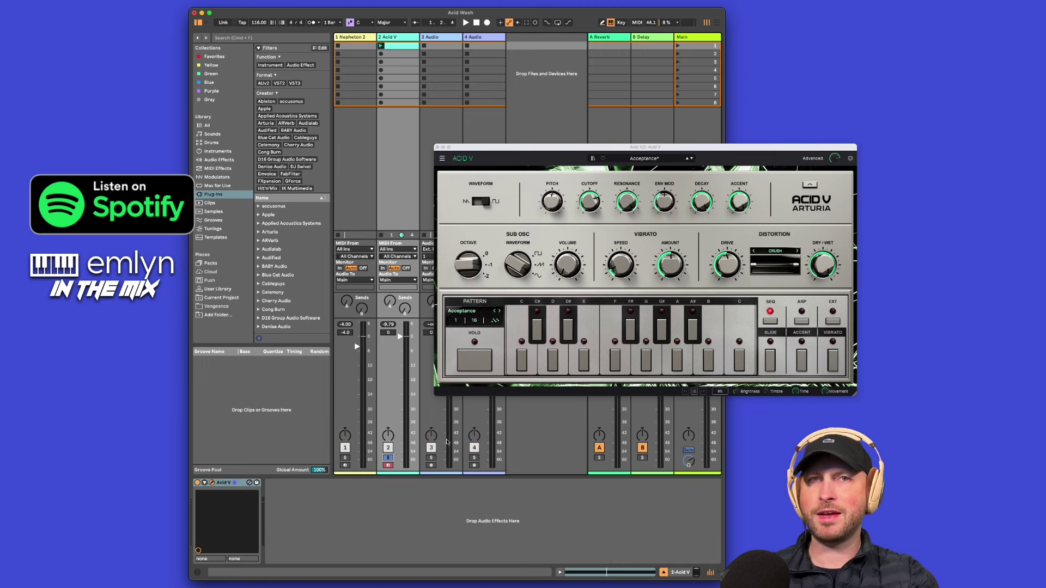
{"action": "key", "text": "space"}
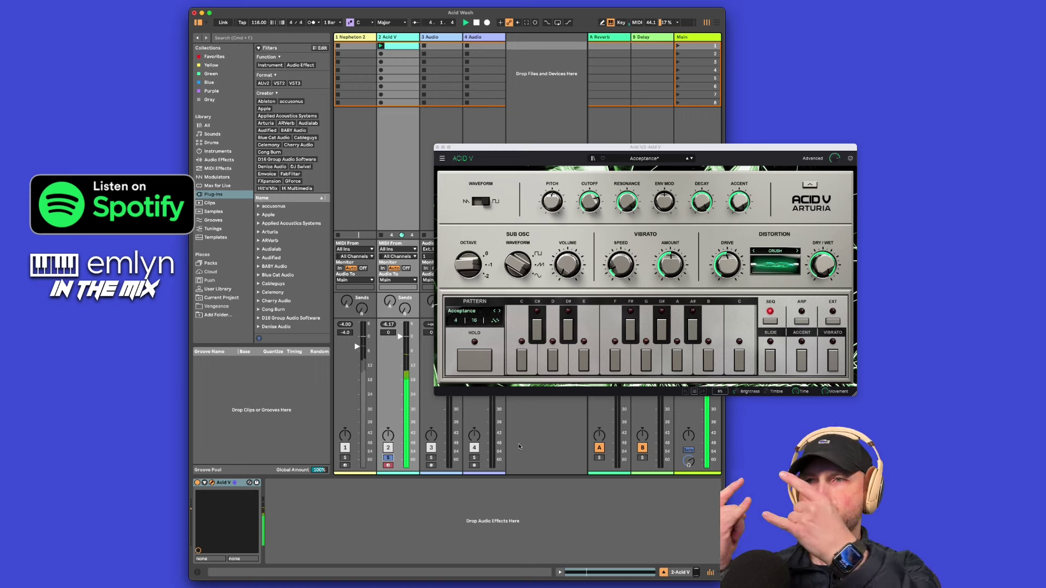
{"action": "key", "text": "space"}
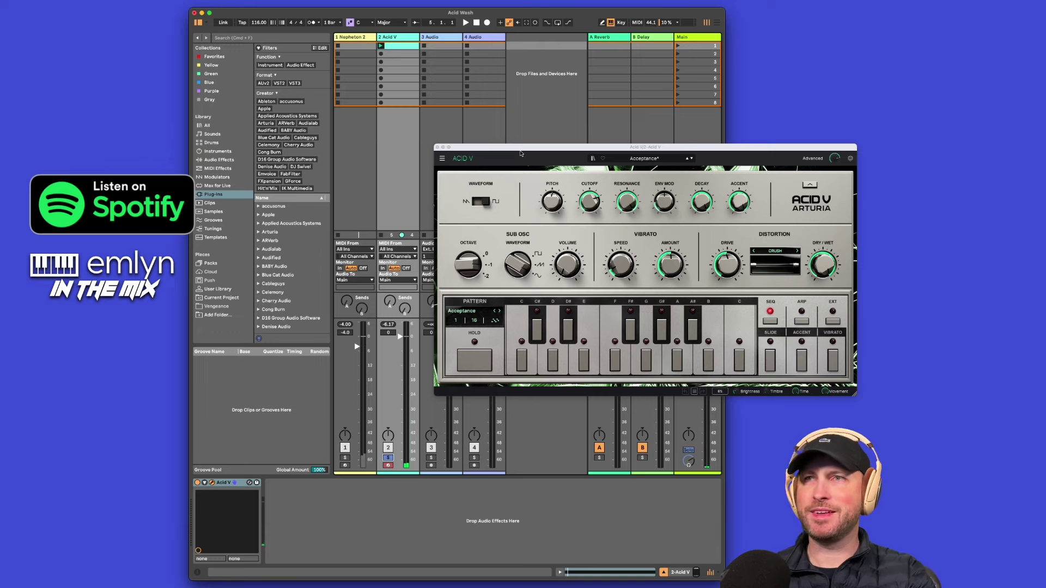
{"action": "left_click_drag", "start_coordinate": [533, 150], "coordinate": [496, 162]}
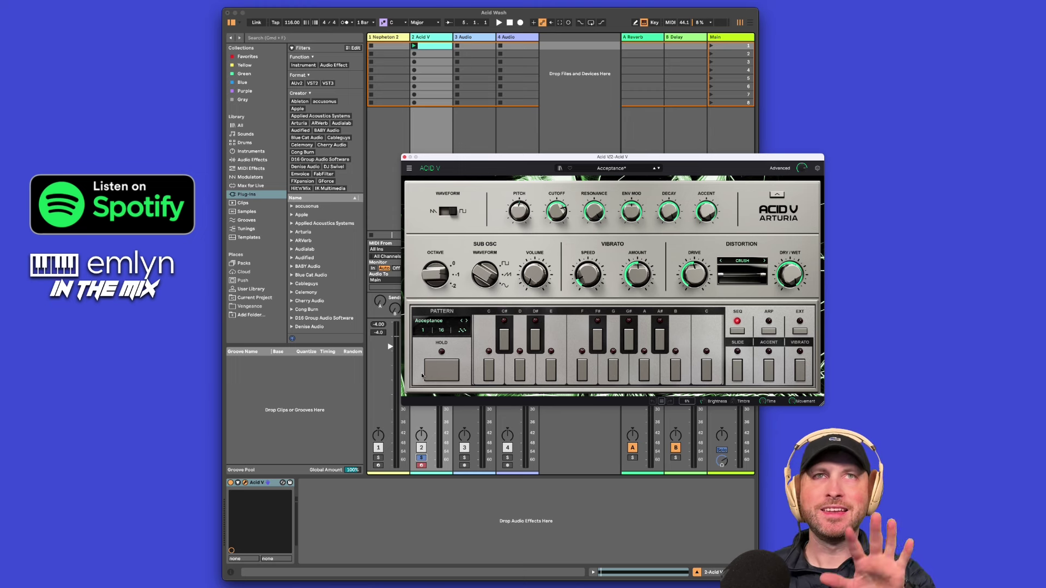
List the Yellow-tagged plug-ins, unsolo track 2 and play the whole set
{"action": "left_click", "coordinate": [254, 66]}
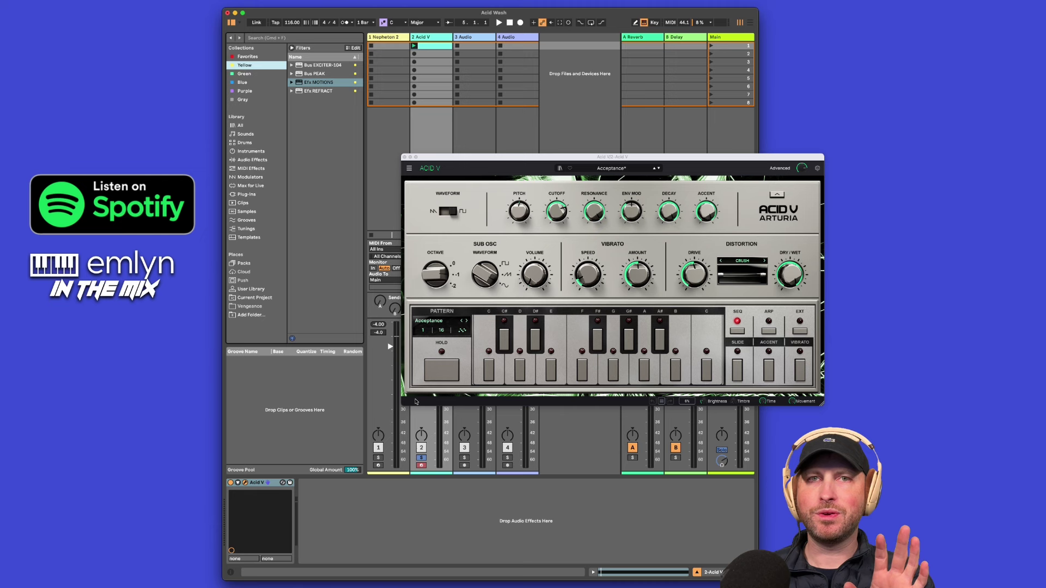
{"action": "left_click", "coordinate": [422, 458]}
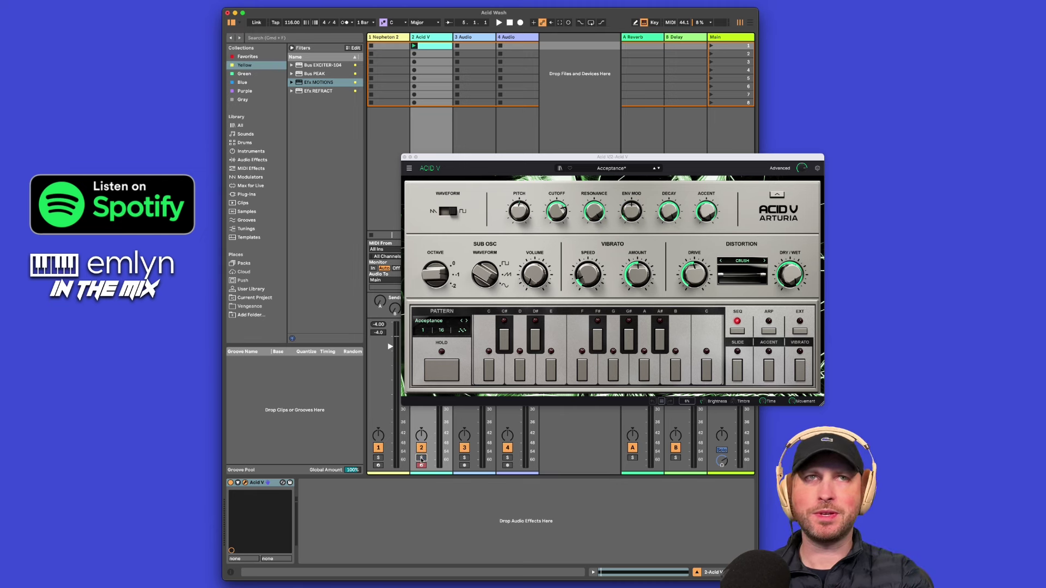
{"action": "key", "text": "space"}
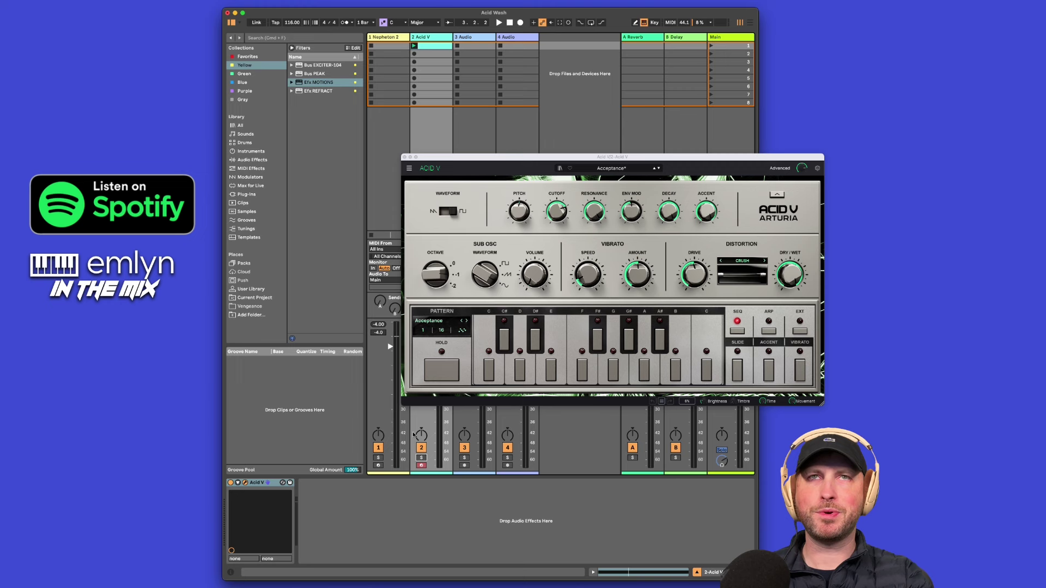
Select the Acid V track and pick Bus EXCITER-104 in the browser
{"action": "left_click", "coordinate": [396, 38]}
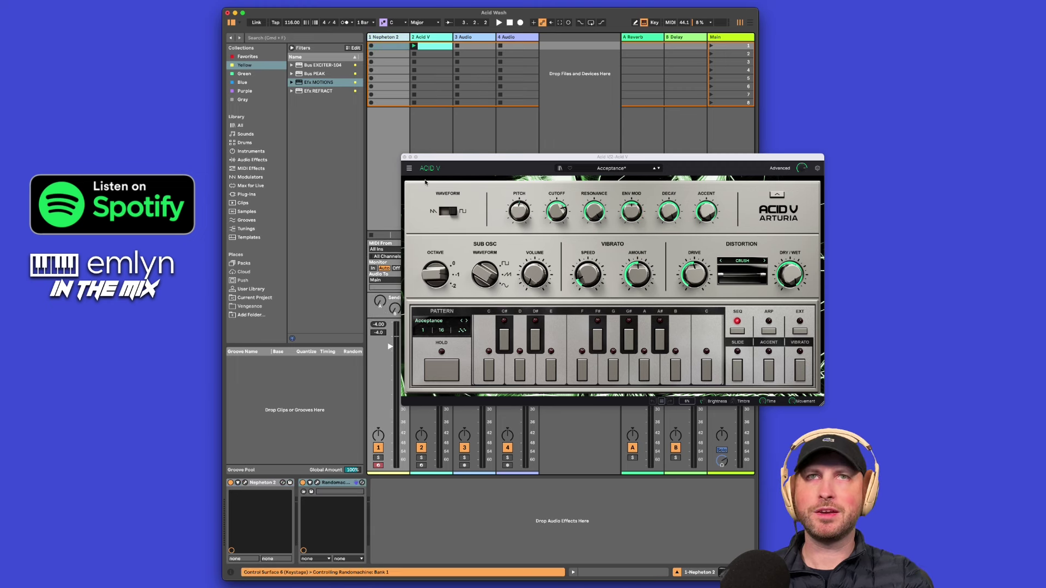
{"action": "left_click", "coordinate": [435, 38]}
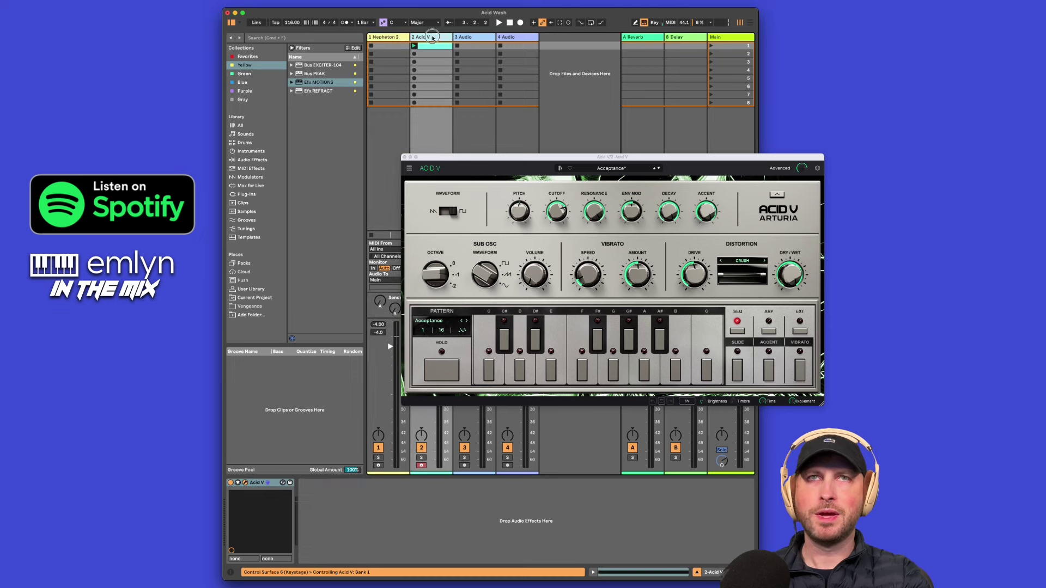
{"action": "left_click", "coordinate": [324, 66]}
Load Bus EXCITER-104 onto Acid V and open, enlarge and position its plugin window
{"action": "double_click", "coordinate": [323, 66]}
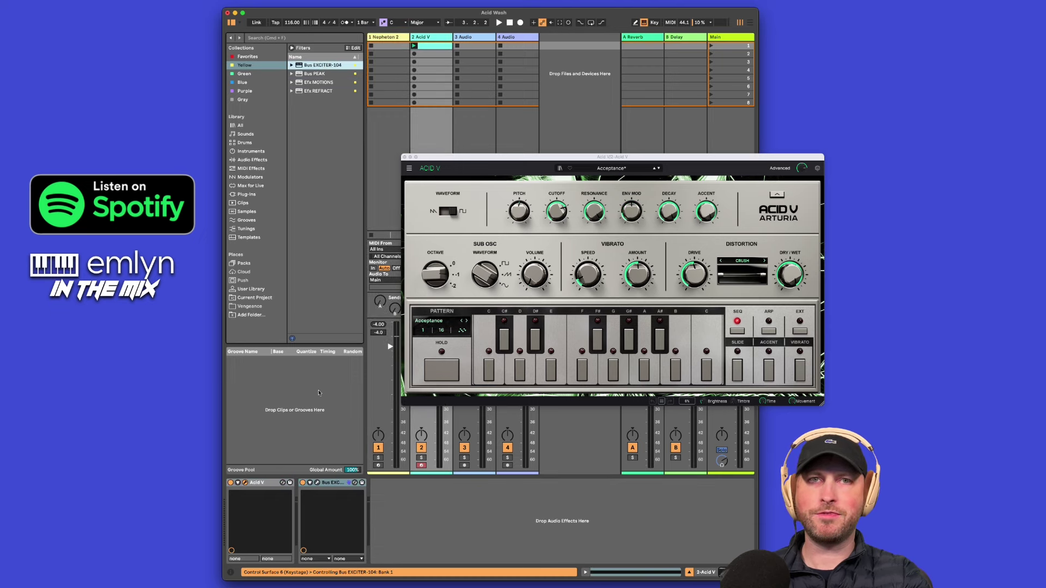
{"action": "left_click", "coordinate": [316, 483]}
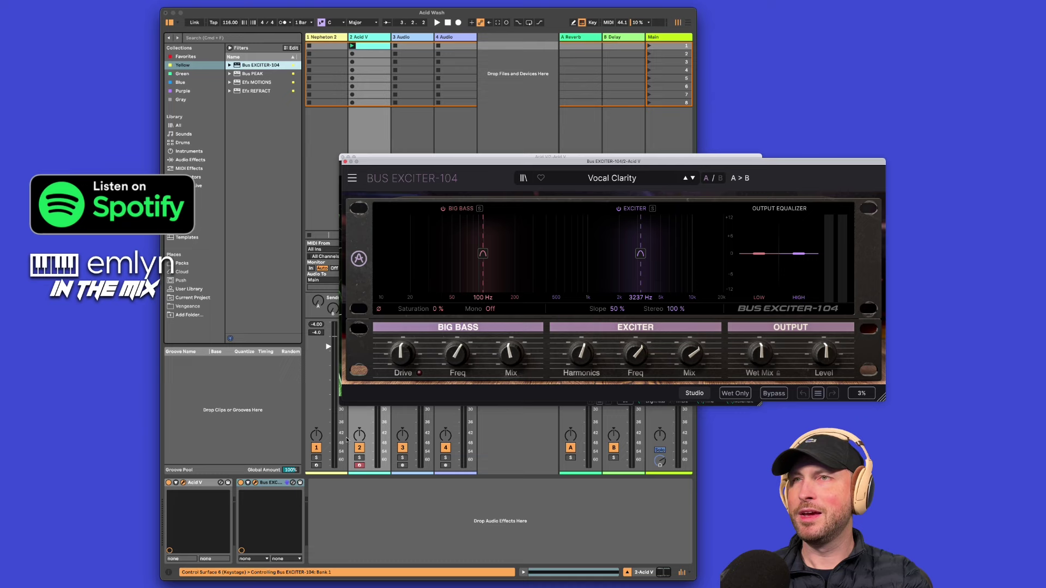
{"action": "left_click_drag", "start_coordinate": [468, 166], "coordinate": [365, 169]}
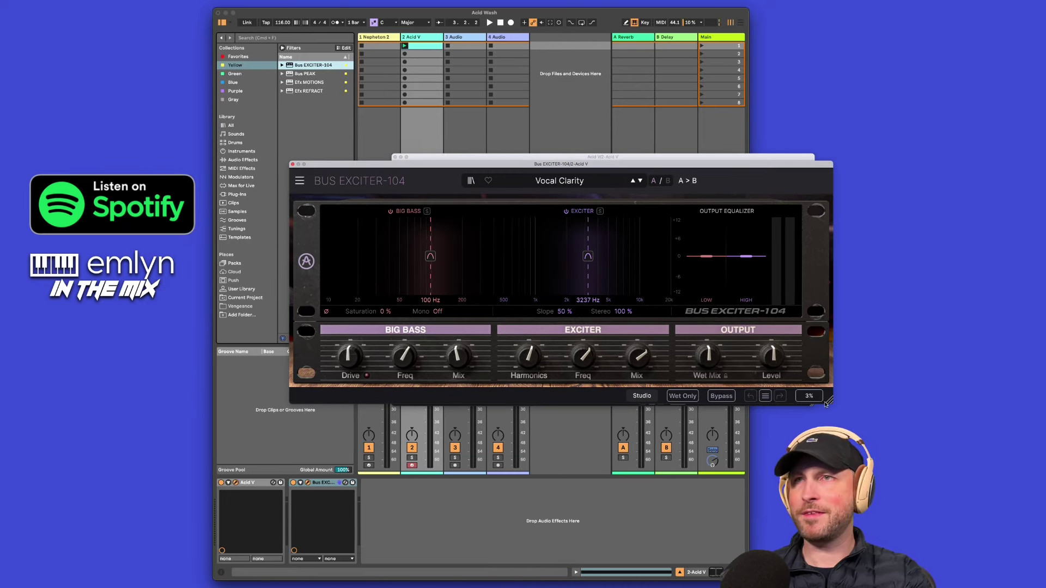
{"action": "left_click_drag", "start_coordinate": [833, 406], "coordinate": [869, 437]}
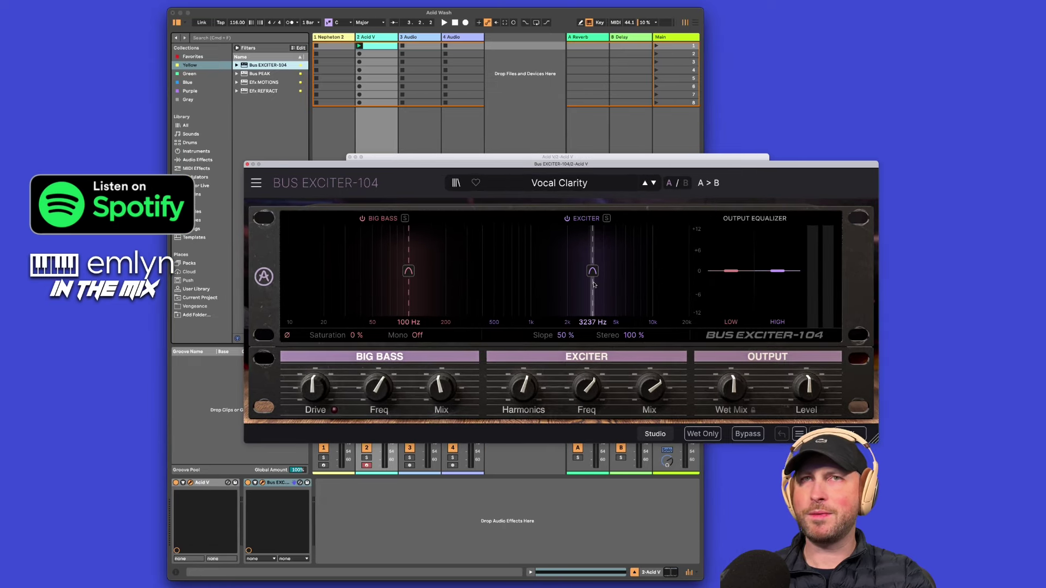
{"action": "left_click_drag", "start_coordinate": [522, 163], "coordinate": [510, 135]}
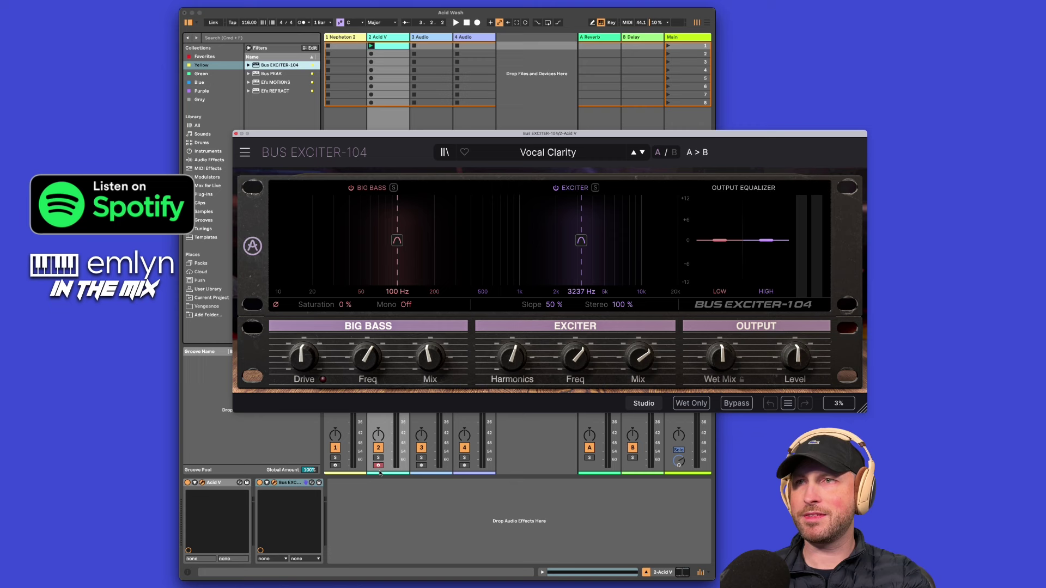
Play the loop while stepping through presets, past Kick Deepener, to Bass Mix Reducer
{"action": "key", "text": "space"}
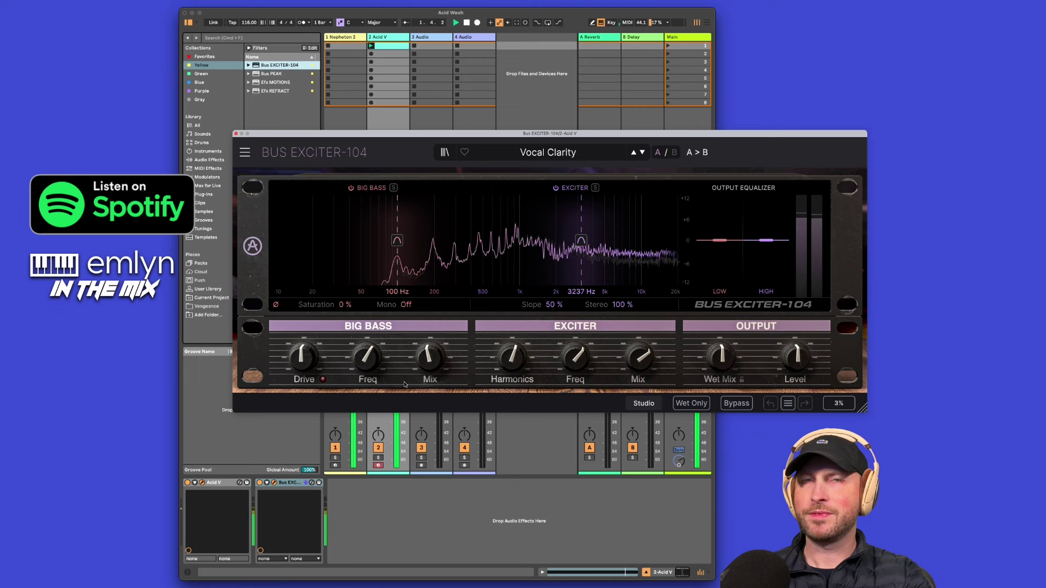
{"action": "key", "text": "space"}
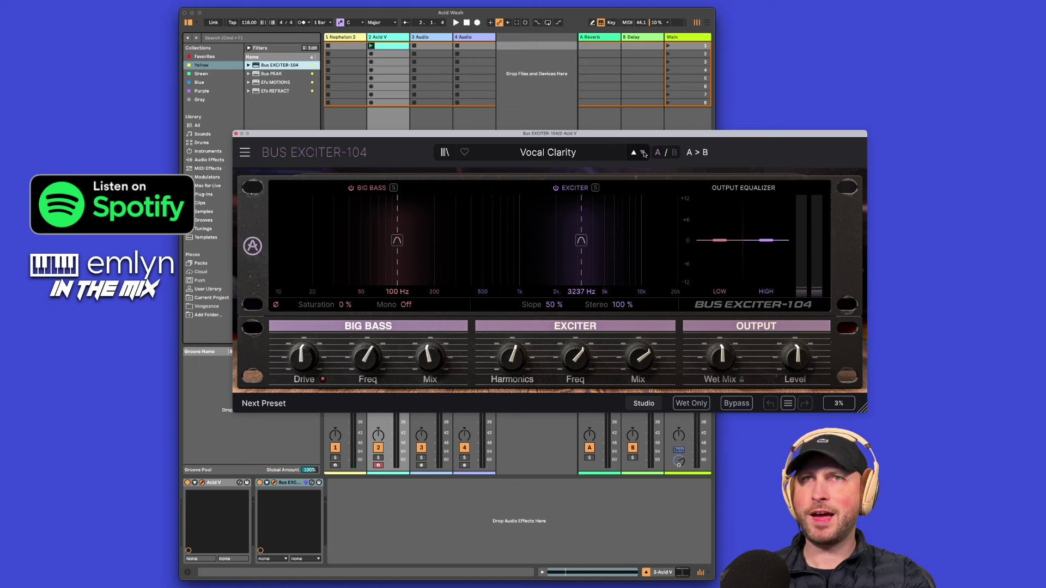
{"action": "key", "text": "space"}
{"action": "left_click", "coordinate": [644, 152]}
{"action": "left_click", "coordinate": [643, 153]}
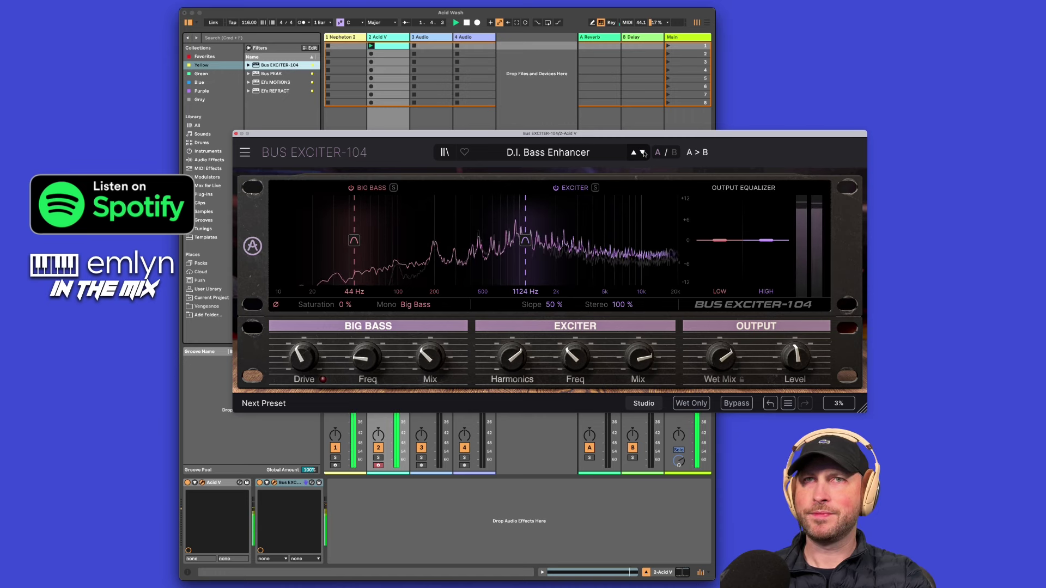
{"action": "left_click", "coordinate": [643, 153]}
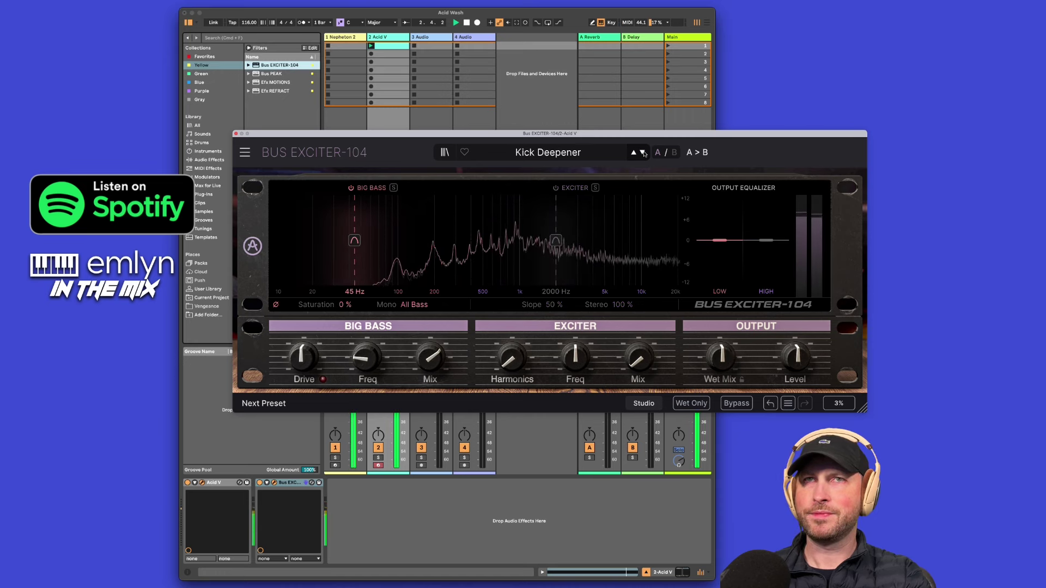
{"action": "left_click", "coordinate": [643, 153]}
{"action": "left_click", "coordinate": [643, 153]}
{"action": "left_click", "coordinate": [644, 153]}
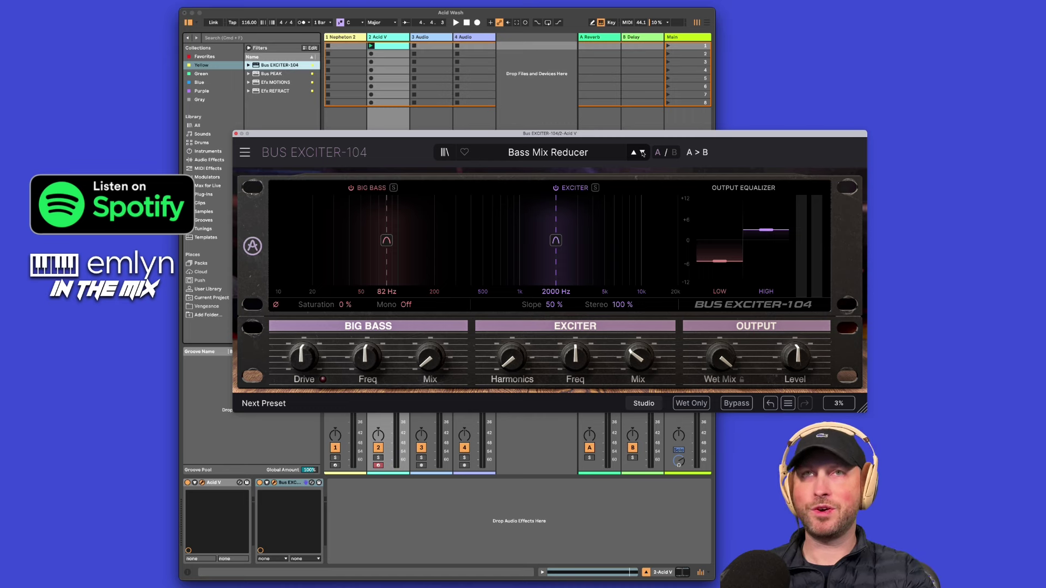
Audition while adjusting Big Bass drive and setting its frequency around 167 Hz
{"action": "key", "text": "space"}
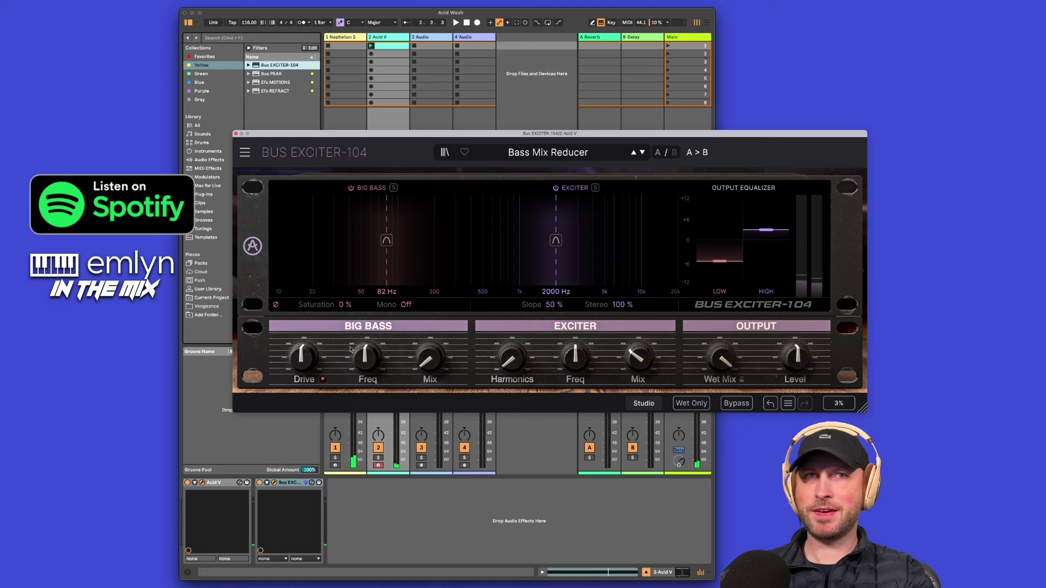
{"action": "mouse_move", "coordinate": [305, 361]}
{"action": "left_mouse_down"}
{"action": "mouse_move", "coordinate": [306, 344]}
{"action": "mouse_move", "coordinate": [305, 364]}
{"action": "mouse_move", "coordinate": [359, 357]}
{"action": "mouse_move", "coordinate": [367, 334]}
{"action": "left_mouse_up"}
{"action": "key", "text": "space"}
{"action": "key", "text": "space"}
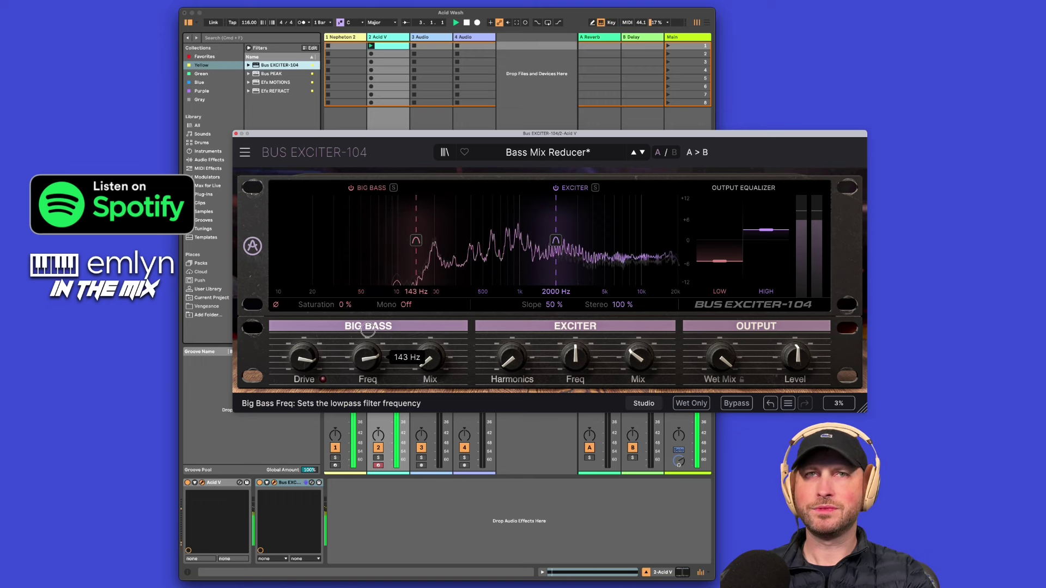
{"action": "left_click_drag", "start_coordinate": [368, 331], "coordinate": [364, 357]}
{"action": "key", "text": "space"}
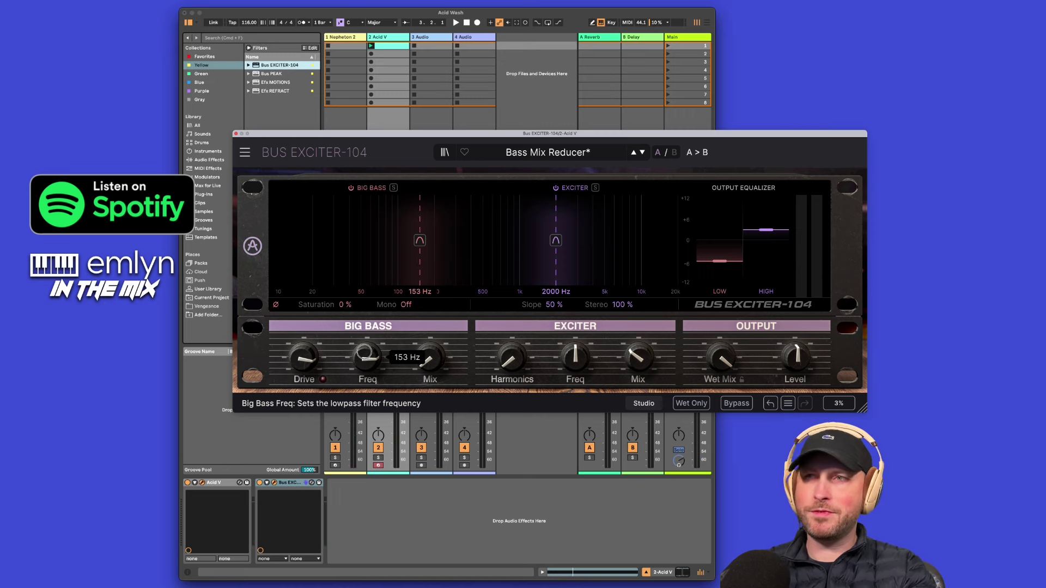
{"action": "key", "text": "space"}
{"action": "mouse_move", "coordinate": [364, 353]}
{"action": "left_mouse_down"}
{"action": "mouse_move", "coordinate": [367, 340]}
{"action": "mouse_move", "coordinate": [365, 425]}
{"action": "left_mouse_up"}
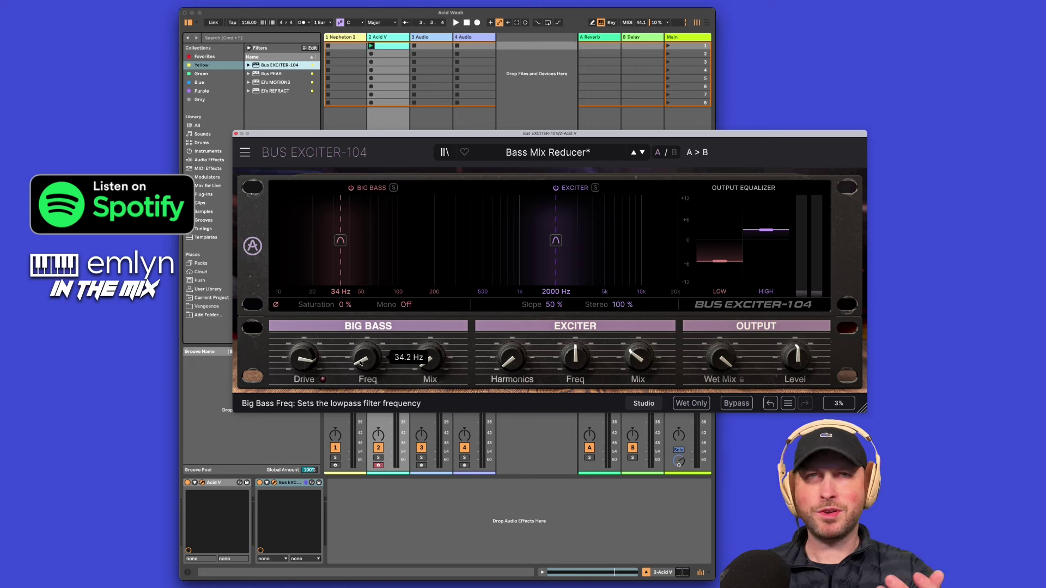
Set Big Bass mix to 82% and bring the frequency down to 56 Hz
{"action": "key", "text": "space"}
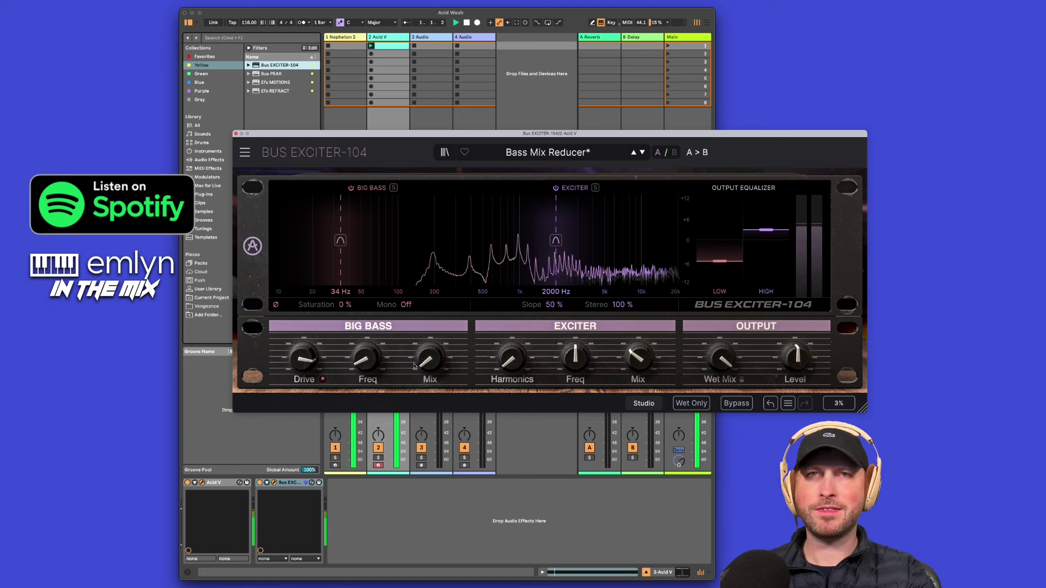
{"action": "left_click_drag", "start_coordinate": [430, 358], "coordinate": [426, 342]}
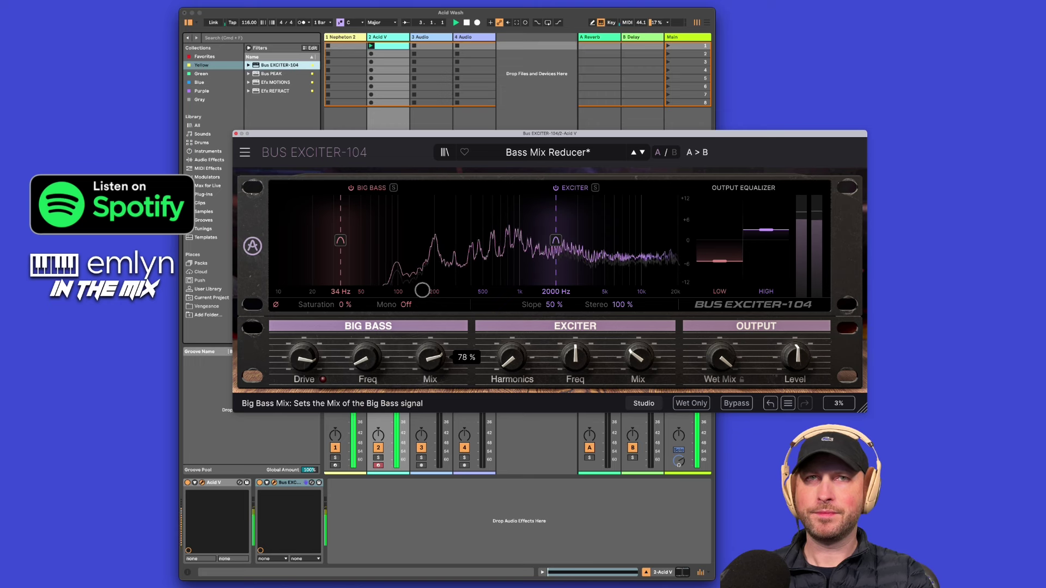
{"action": "left_click_drag", "start_coordinate": [422, 290], "coordinate": [432, 364]}
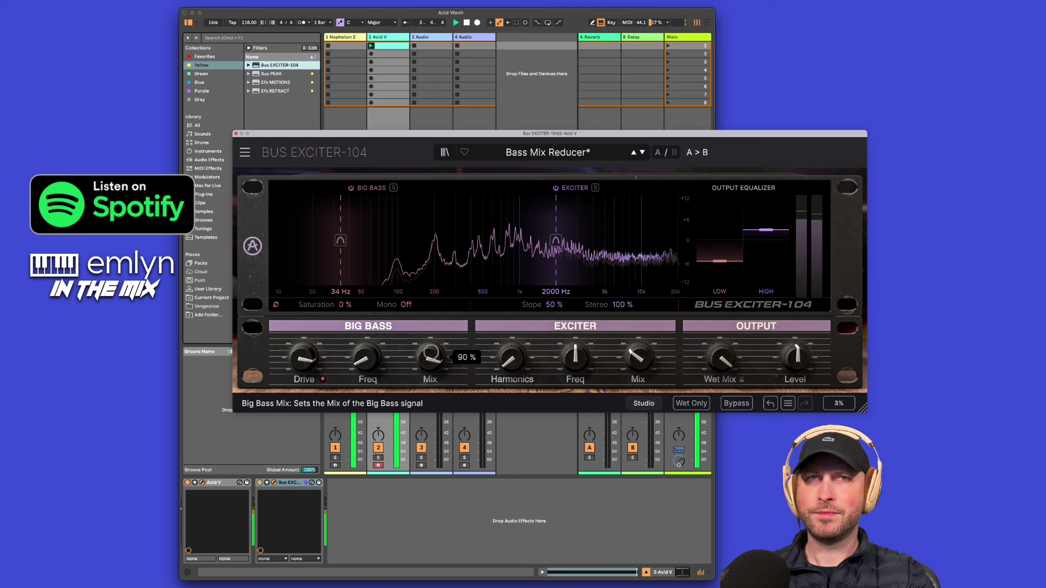
{"action": "key", "text": "space"}
{"action": "left_click_drag", "start_coordinate": [364, 360], "coordinate": [363, 319]}
{"action": "key", "text": "space"}
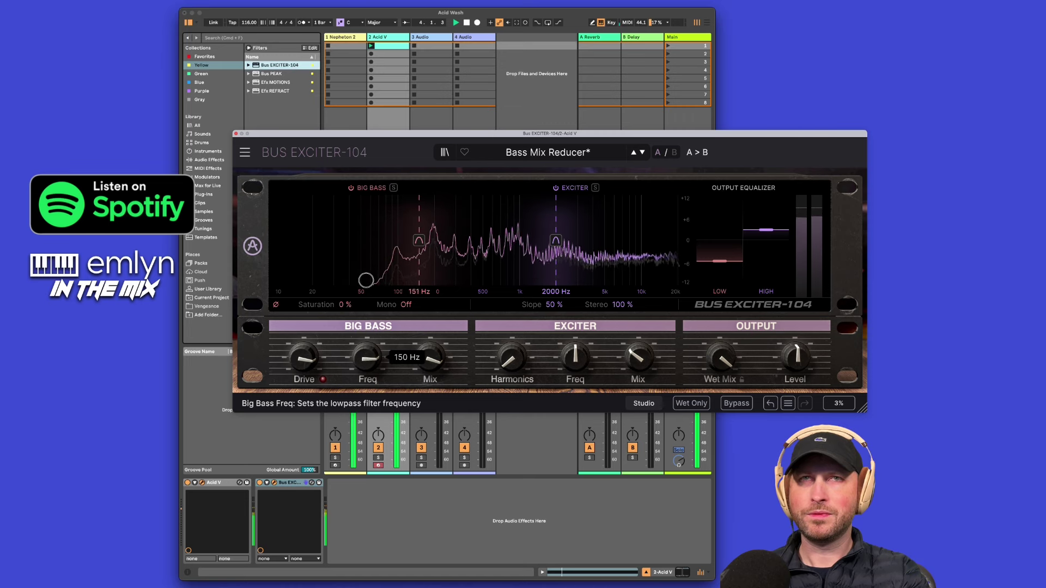
{"action": "left_click_drag", "start_coordinate": [362, 297], "coordinate": [362, 360]}
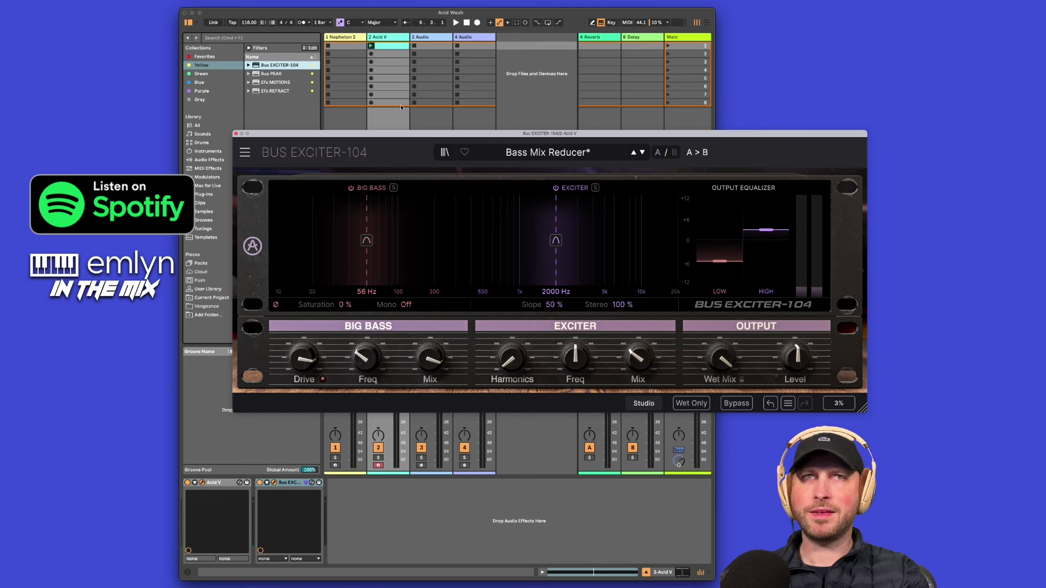
Nudge the output EQ low shelf and boost the high shelf to about 5.4 dB
{"action": "key", "text": "space"}
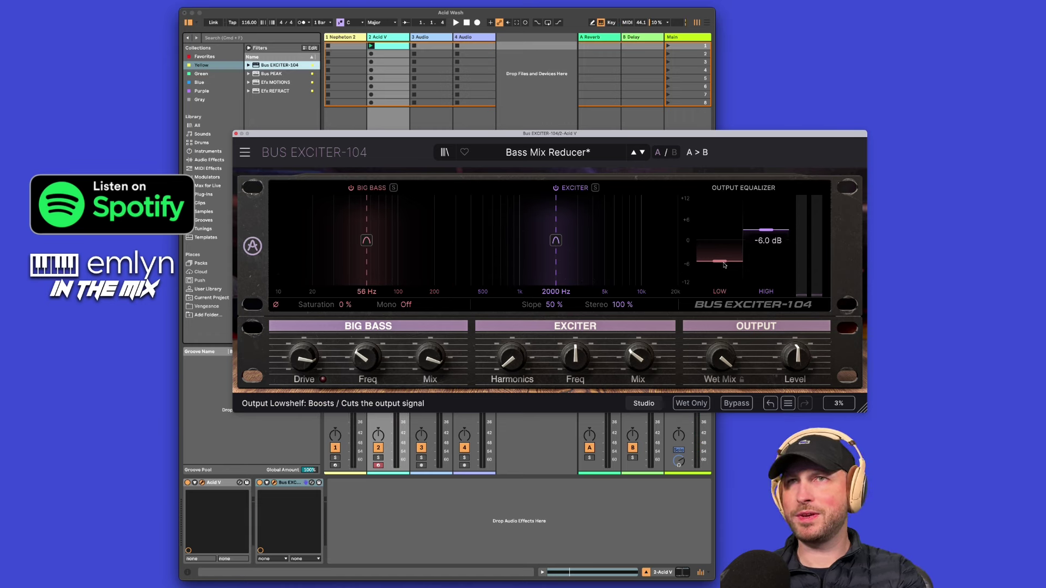
{"action": "mouse_move", "coordinate": [722, 264]}
{"action": "left_mouse_down"}
{"action": "mouse_move", "coordinate": [721, 203]}
{"action": "mouse_move", "coordinate": [722, 268]}
{"action": "left_mouse_up"}
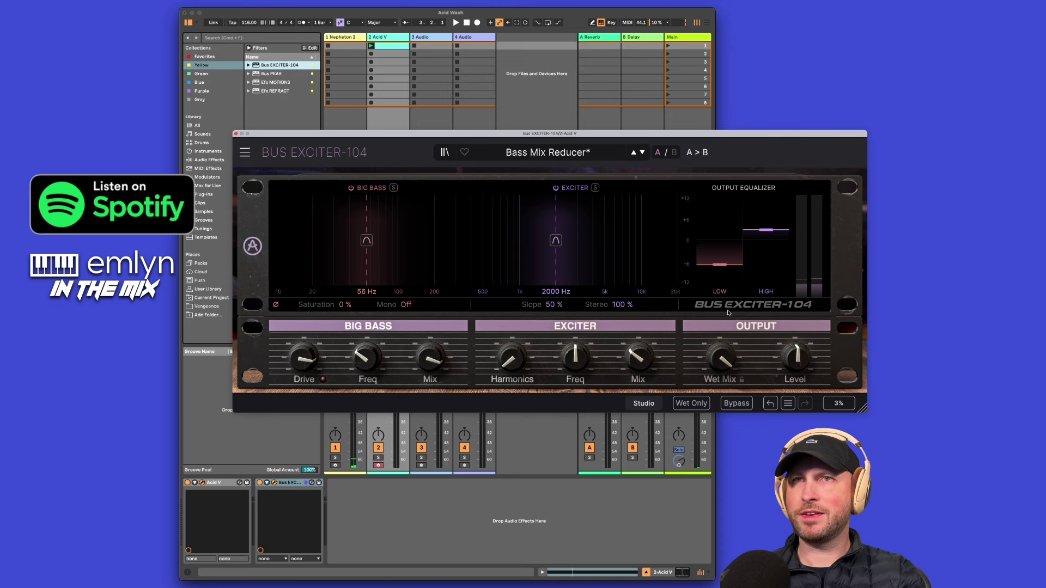
{"action": "left_click_drag", "start_coordinate": [766, 229], "coordinate": [765, 217]}
{"action": "key", "text": "space"}
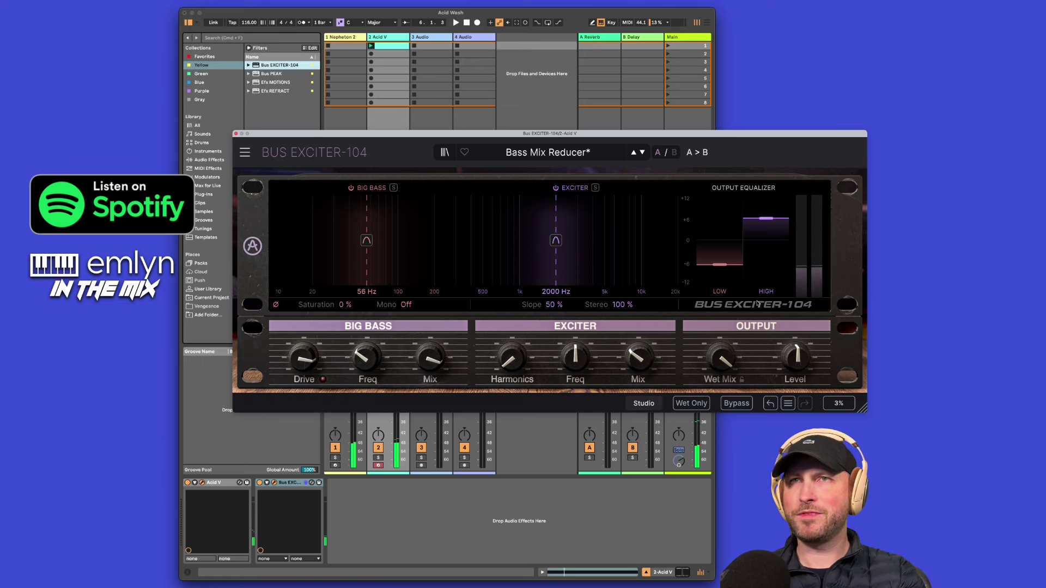
While auditioning, raise the Big Bass frequency to 121 Hz and trim the wet mix to 99%
{"action": "mouse_move", "coordinate": [800, 363]}
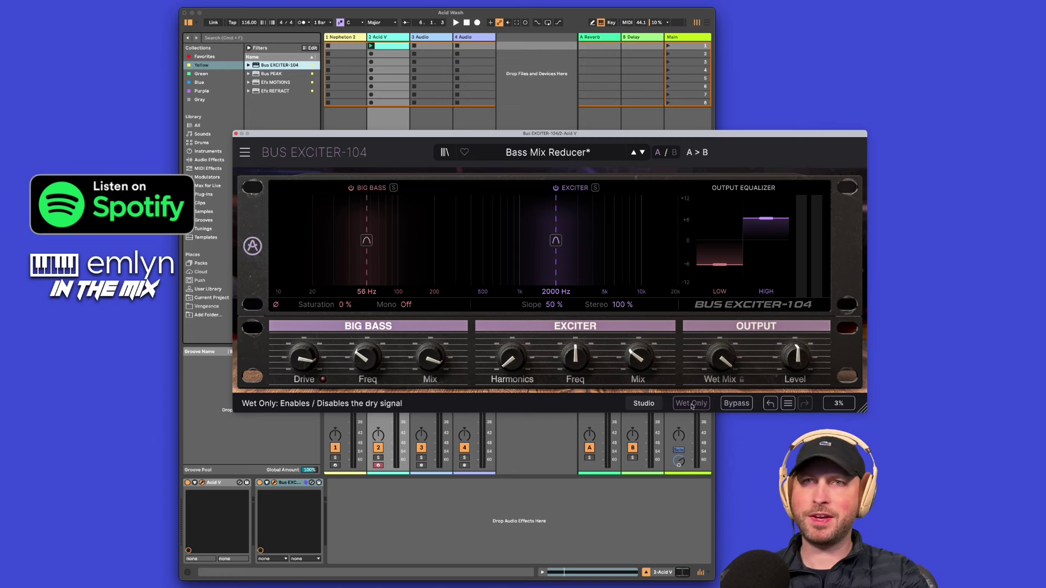
{"action": "key", "text": "space"}
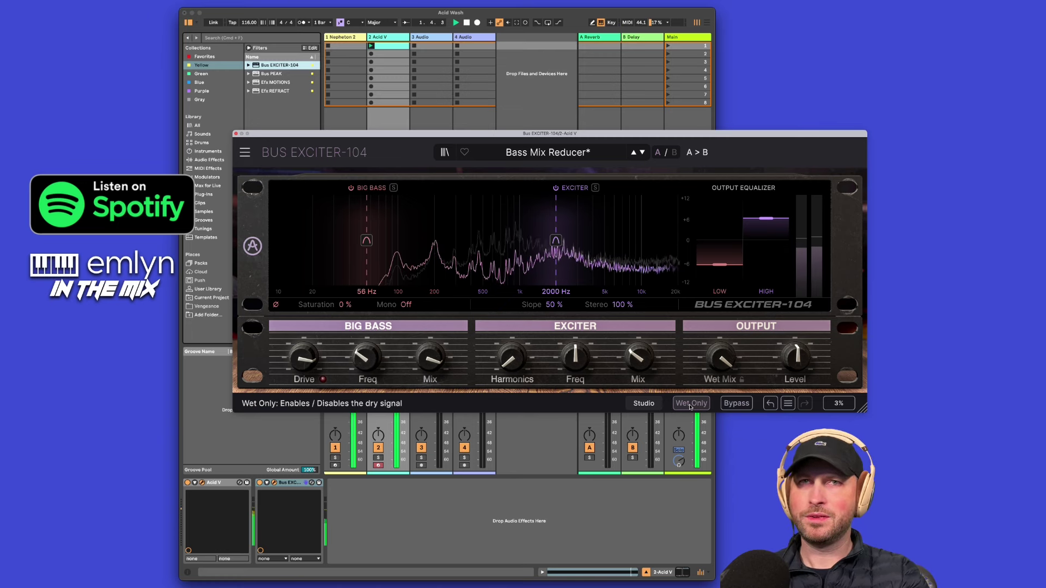
{"action": "key", "text": "space"}
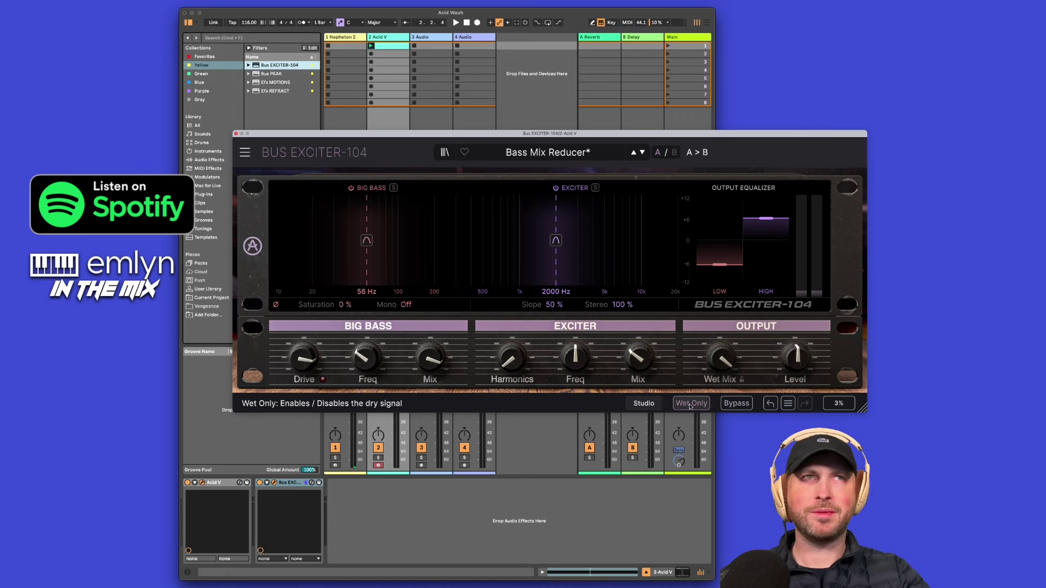
{"action": "key", "text": "space"}
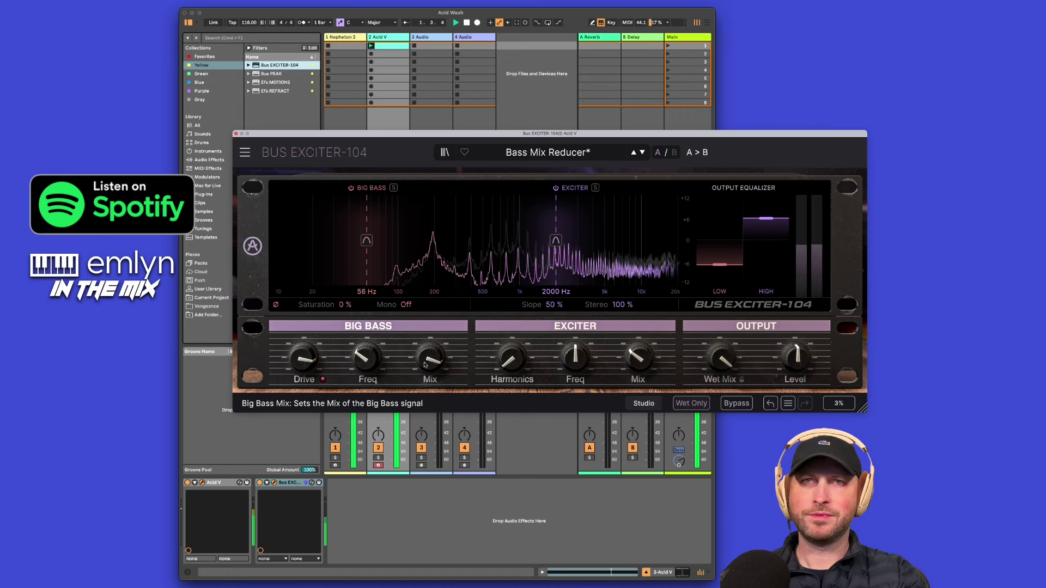
{"action": "mouse_move", "coordinate": [429, 358]}
{"action": "mouse_move", "coordinate": [367, 358]}
{"action": "left_mouse_down"}
{"action": "mouse_move", "coordinate": [380, 312]}
{"action": "mouse_move", "coordinate": [389, 341]}
{"action": "mouse_move", "coordinate": [393, 303]}
{"action": "mouse_move", "coordinate": [392, 340]}
{"action": "left_mouse_up"}
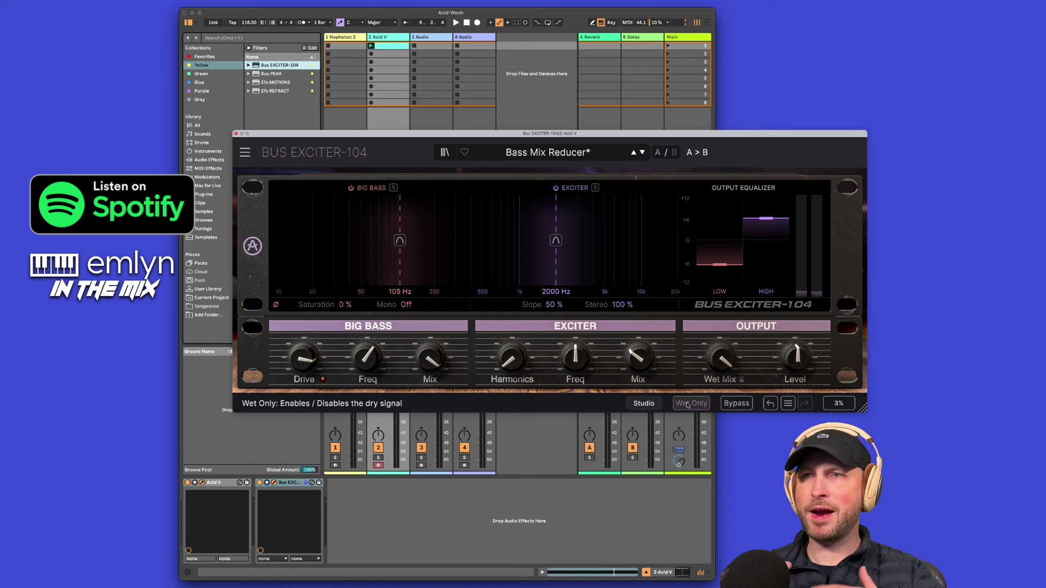
{"action": "mouse_move", "coordinate": [724, 361]}
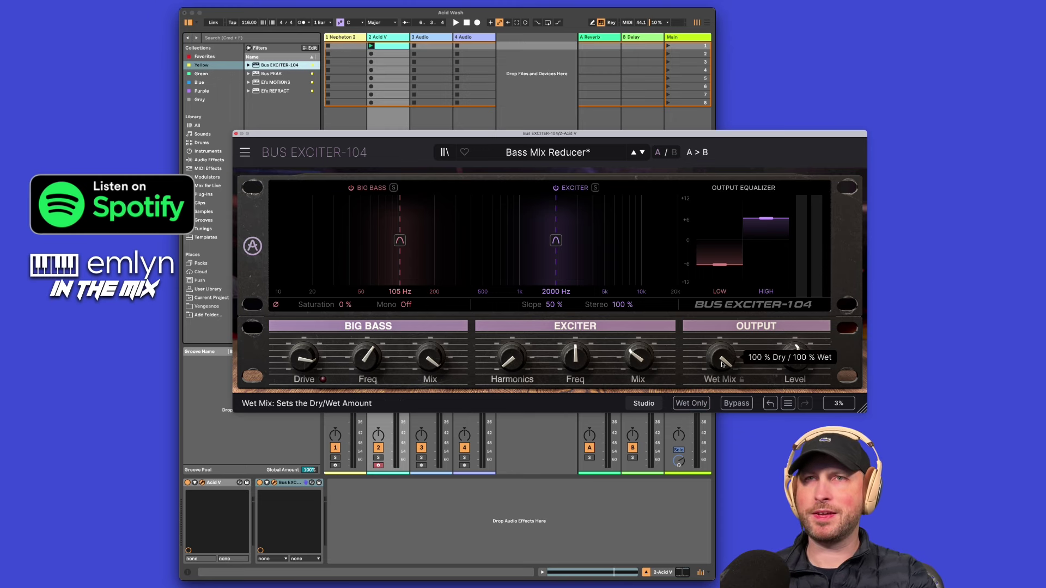
{"action": "key", "text": "space"}
{"action": "mouse_move", "coordinate": [724, 361]}
{"action": "left_mouse_down"}
{"action": "mouse_move", "coordinate": [723, 406]}
{"action": "mouse_move", "coordinate": [724, 355]}
{"action": "left_mouse_up"}
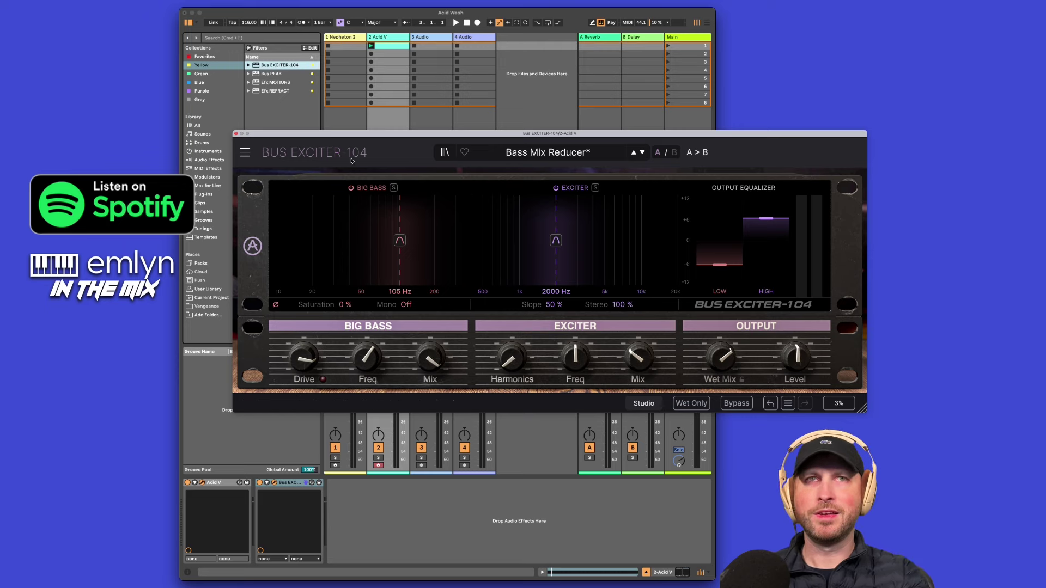
A/B the playing Acid V line through Bus EXCITER-104, leave the exciter bypassed, and close its window
{"action": "left_click_drag", "start_coordinate": [520, 139], "coordinate": [492, 159]}
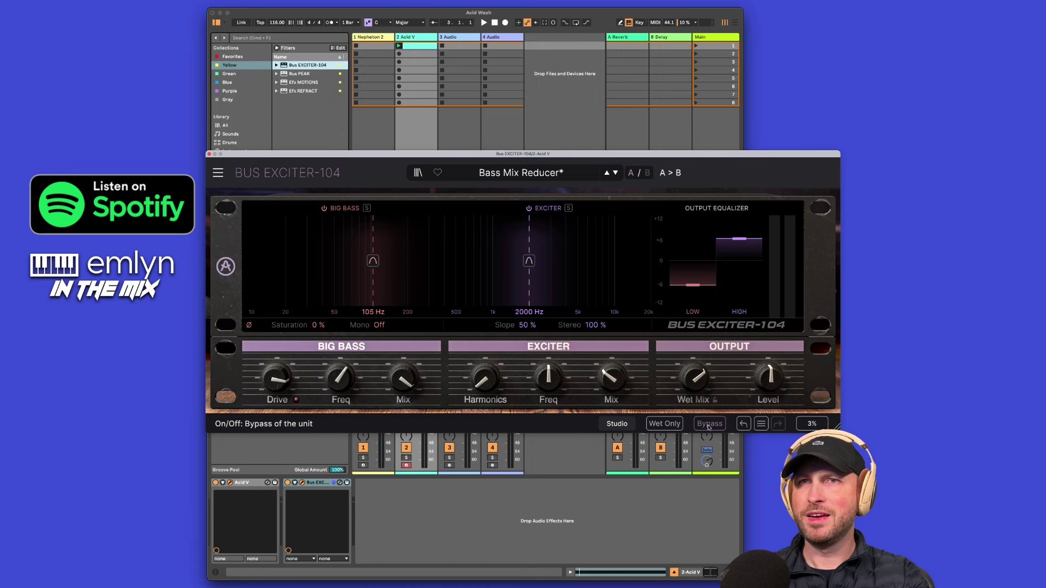
{"action": "key", "text": "space"}
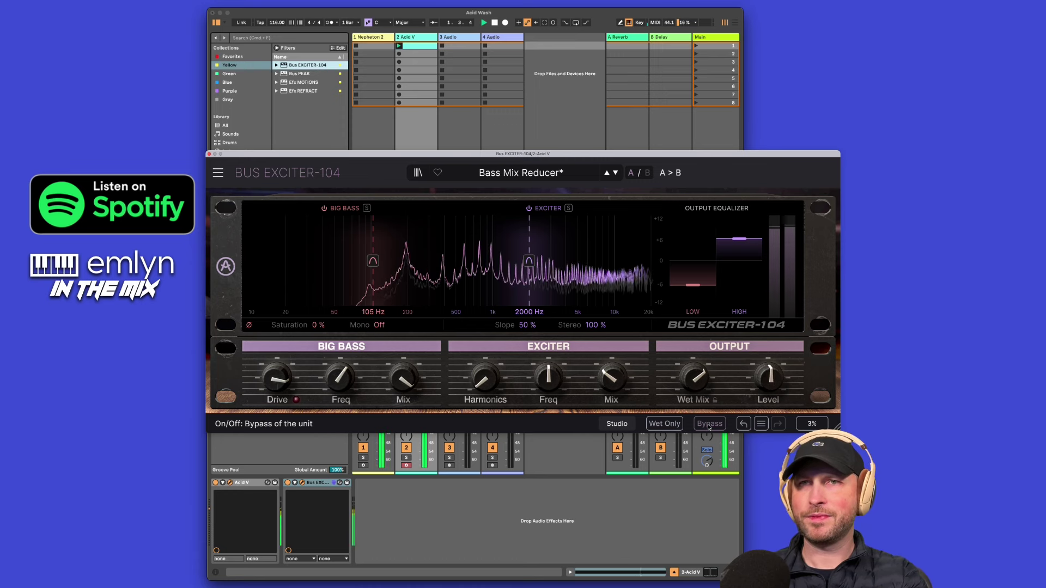
{"action": "left_click", "coordinate": [709, 425]}
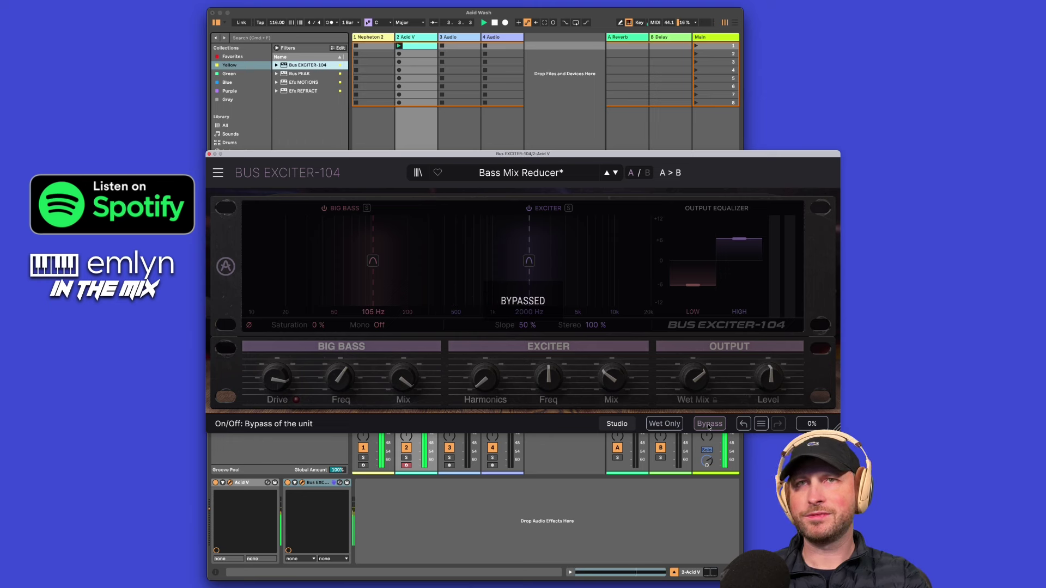
{"action": "left_click", "coordinate": [709, 424]}
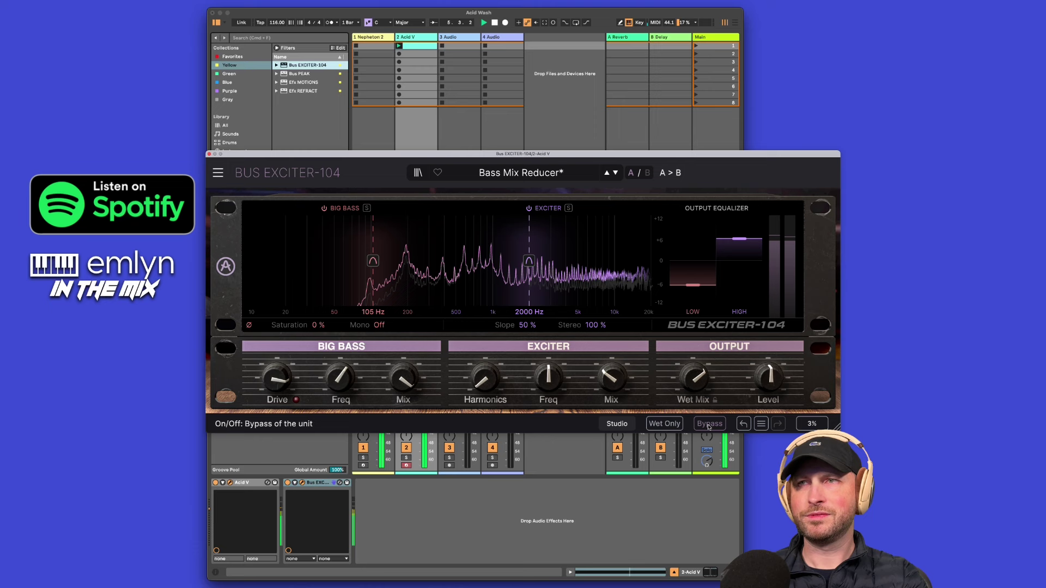
{"action": "left_click", "coordinate": [708, 425]}
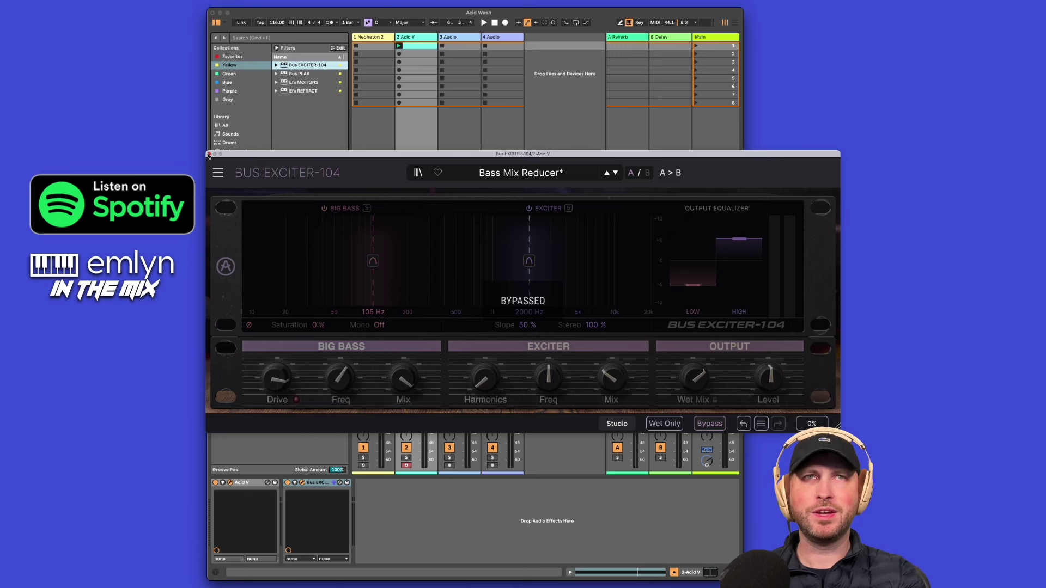
{"action": "left_click", "coordinate": [208, 154]}
{"action": "left_click", "coordinate": [331, 74]}
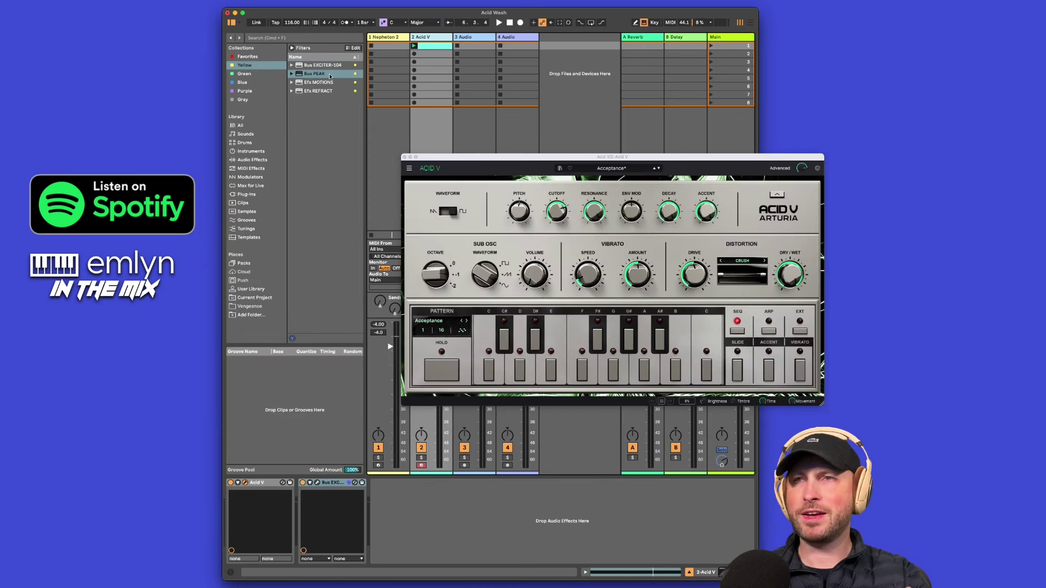
Load Bus PEAK with its Safe True Peaks preset onto Acid V and open its plugin window
{"action": "double_click", "coordinate": [329, 75]}
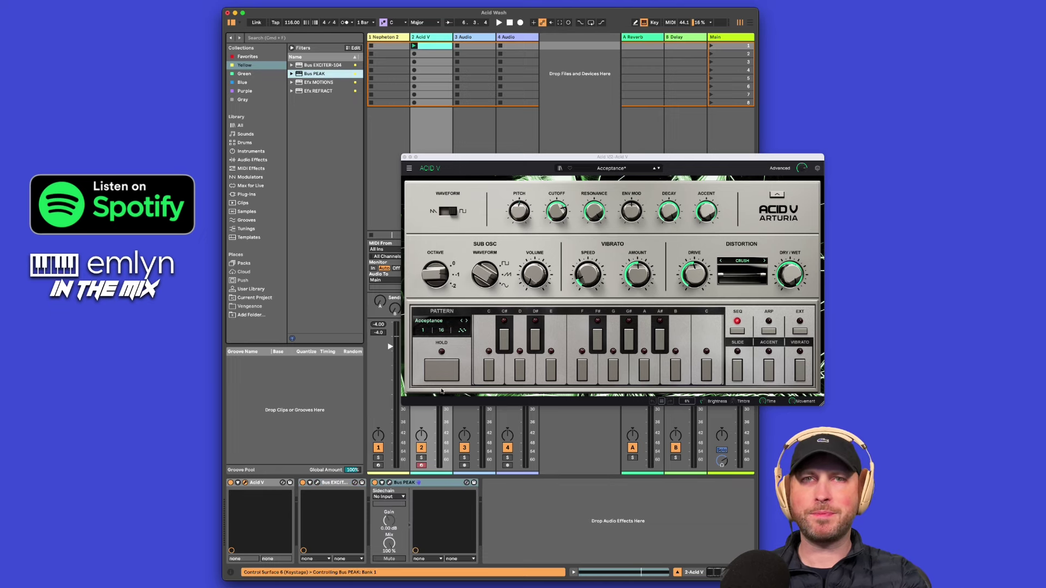
{"action": "left_click", "coordinate": [389, 483]}
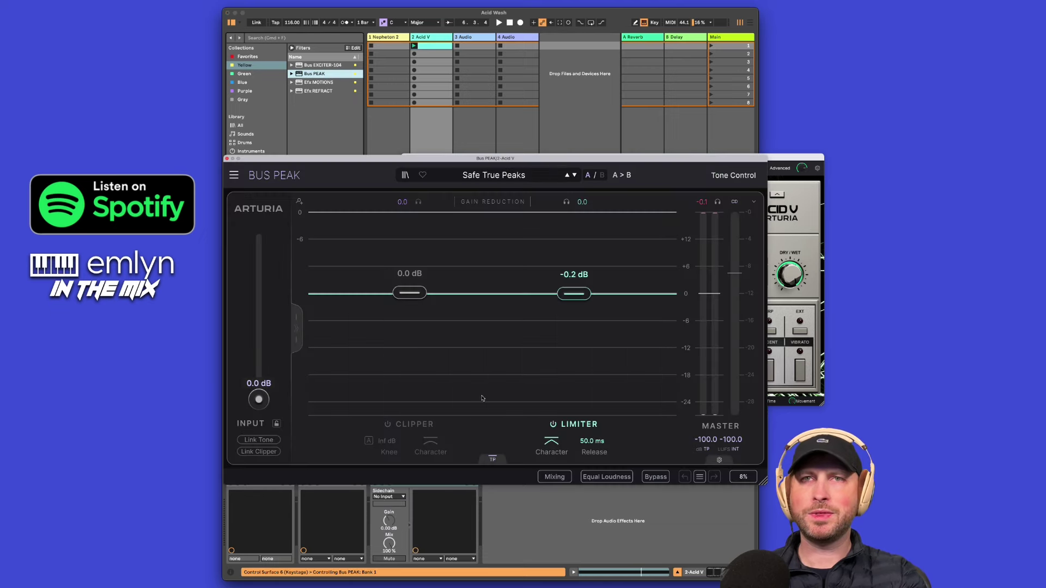
{"action": "left_click_drag", "start_coordinate": [539, 158], "coordinate": [601, 139]}
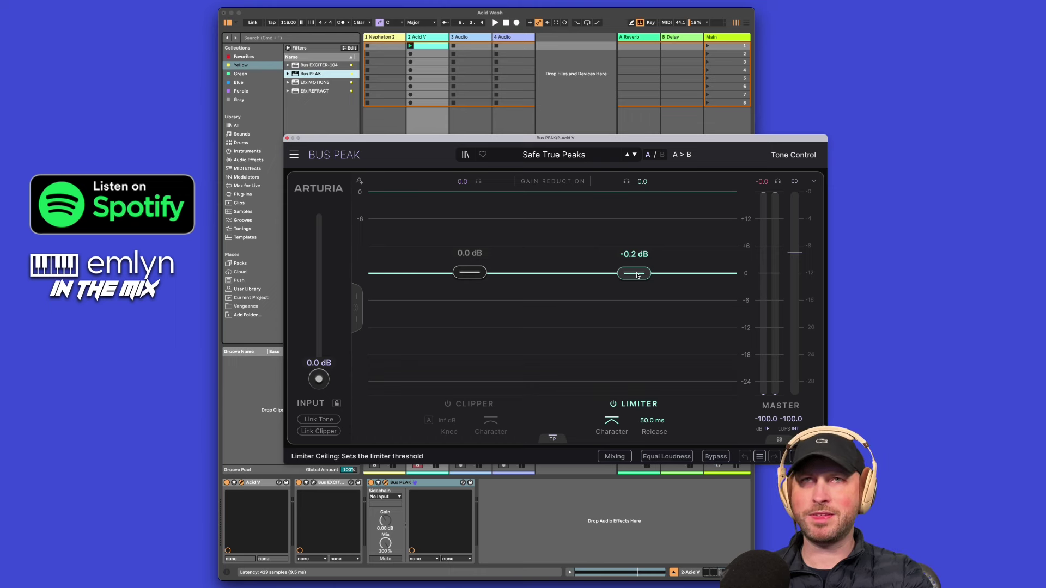
During playback, lower Bus PEAK's limiter ceiling to -14.4 dB and set release near 38.1 ms
{"action": "key", "text": "space"}
{"action": "left_click_drag", "start_coordinate": [637, 275], "coordinate": [630, 329]}
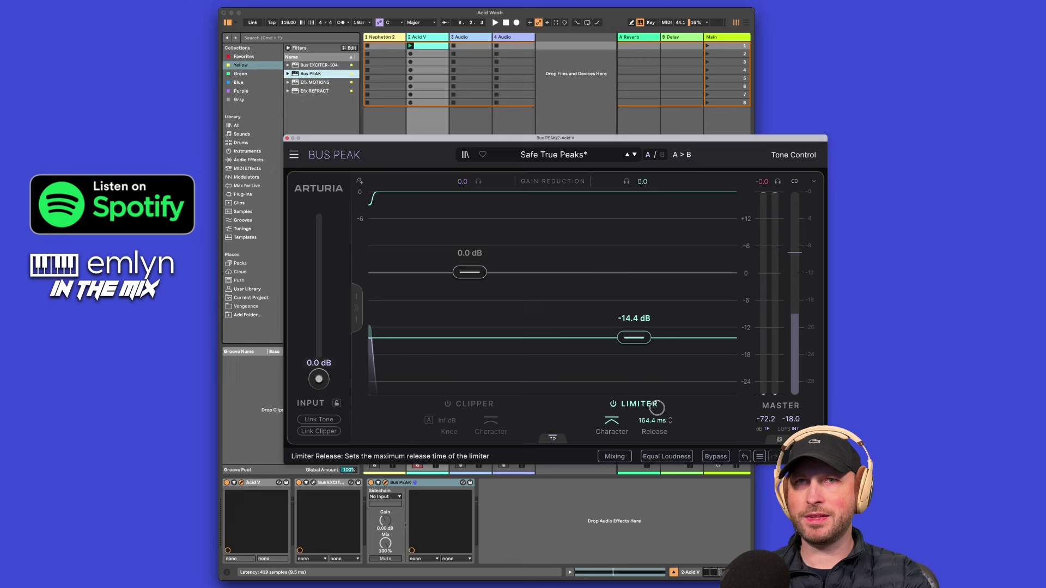
{"action": "left_click_drag", "start_coordinate": [657, 402], "coordinate": [654, 425]}
{"action": "key", "text": "space"}
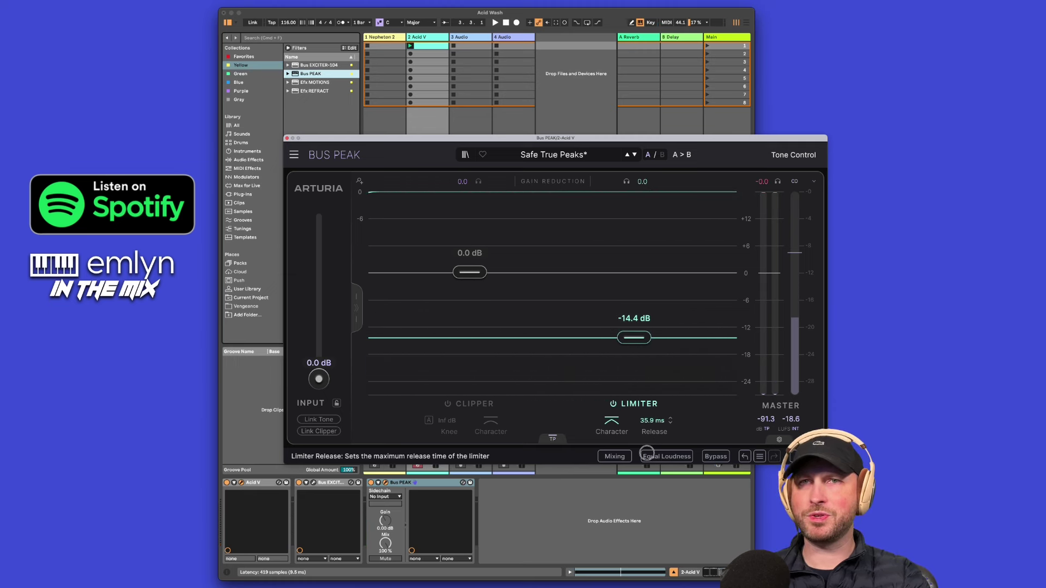
Reshape the limiter character by ear while the set plays, then stop playback
{"action": "key", "text": "space"}
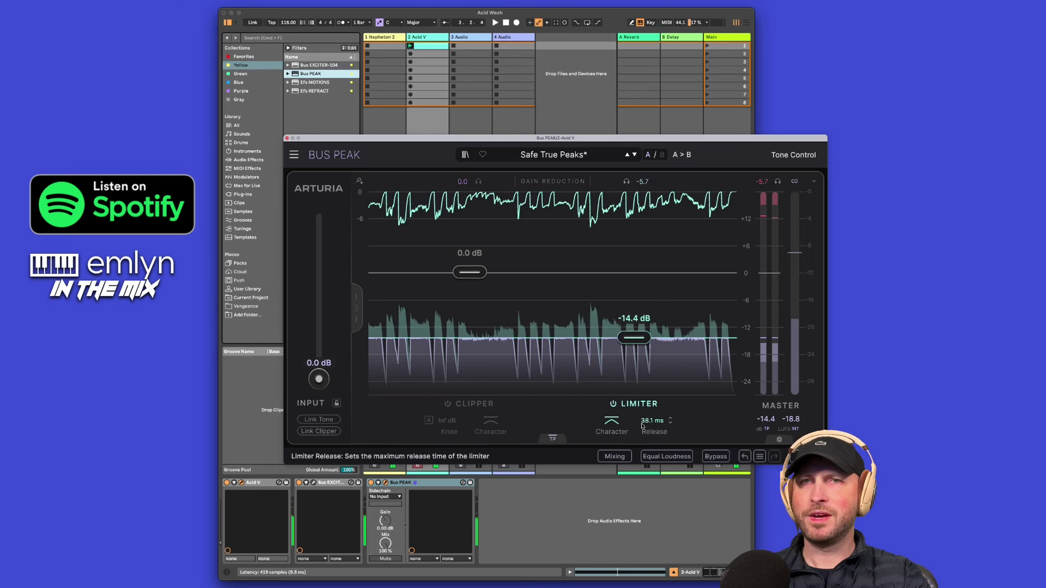
{"action": "key", "text": "space"}
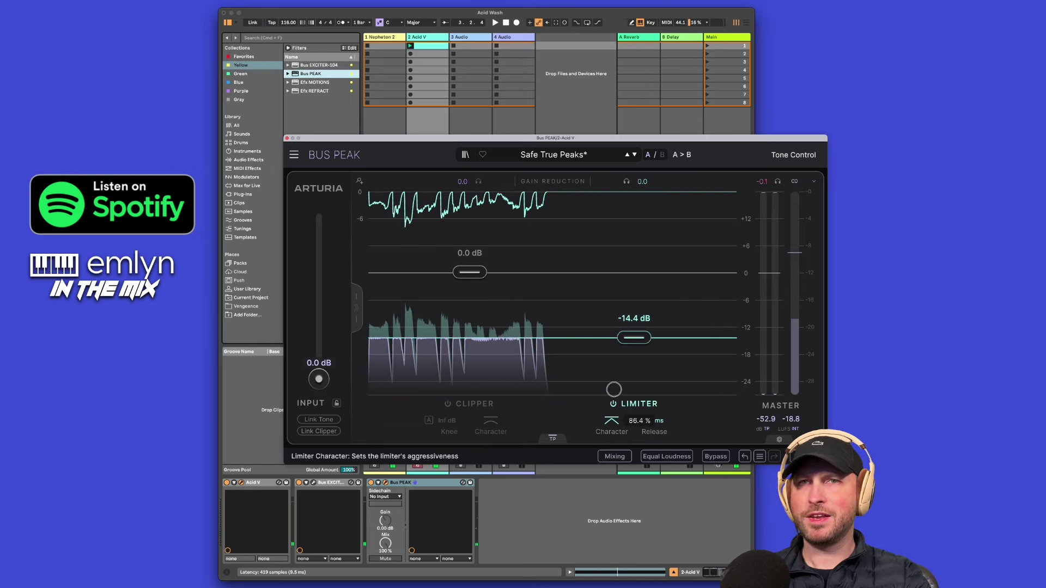
{"action": "left_click_drag", "start_coordinate": [614, 388], "coordinate": [618, 388]}
{"action": "key", "text": "space"}
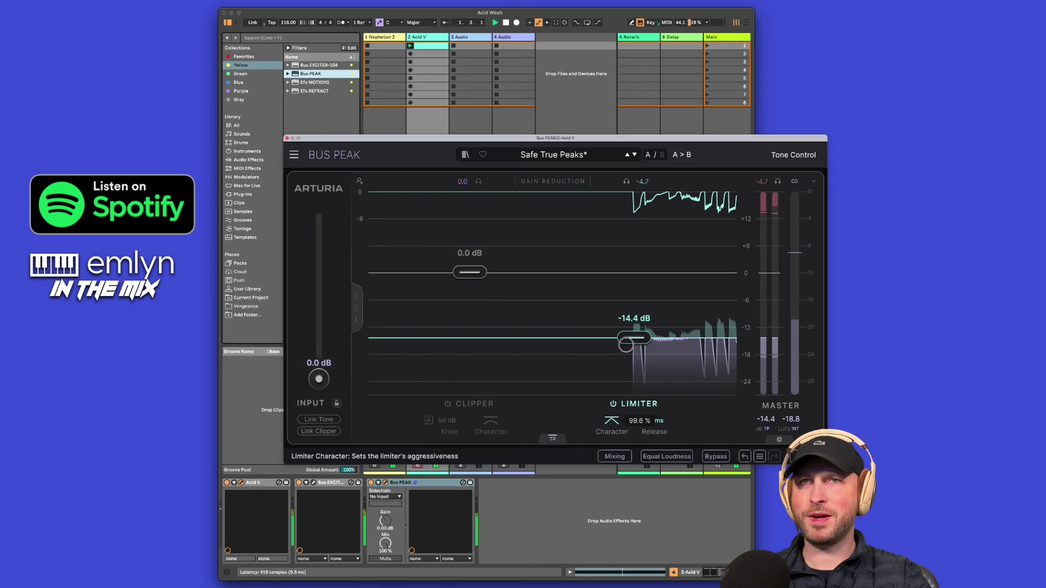
{"action": "left_click_drag", "start_coordinate": [632, 224], "coordinate": [627, 301]}
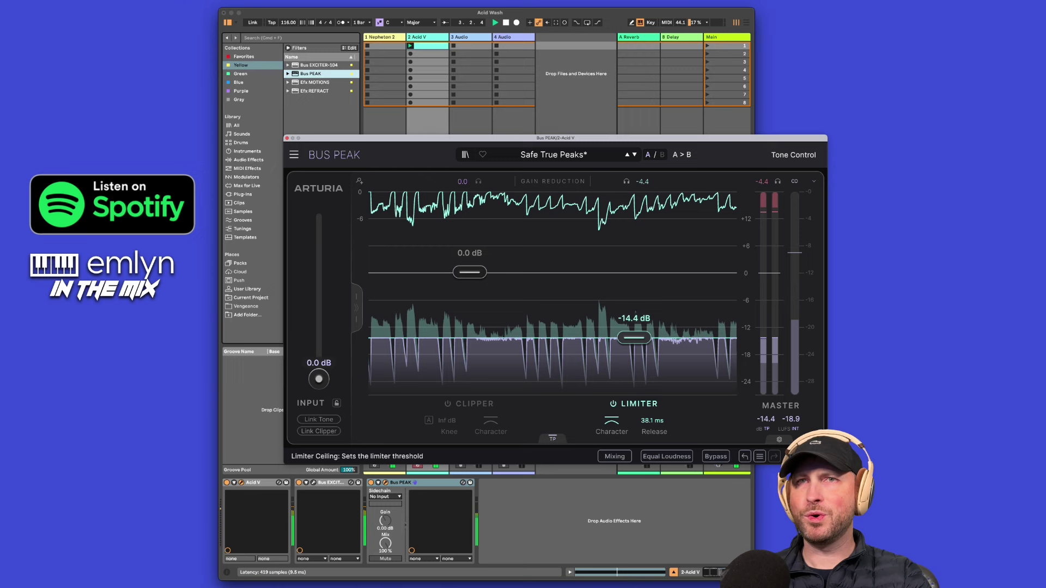
{"action": "left_click_drag", "start_coordinate": [611, 420], "coordinate": [614, 409]}
{"action": "left_click_drag", "start_coordinate": [620, 357], "coordinate": [625, 317]}
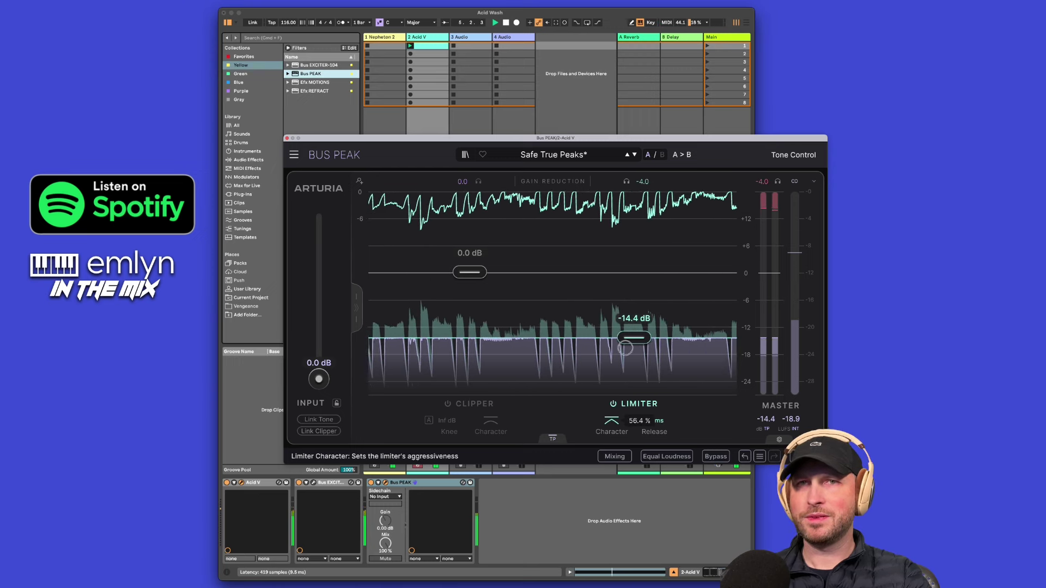
{"action": "left_click_drag", "start_coordinate": [625, 383], "coordinate": [624, 389]}
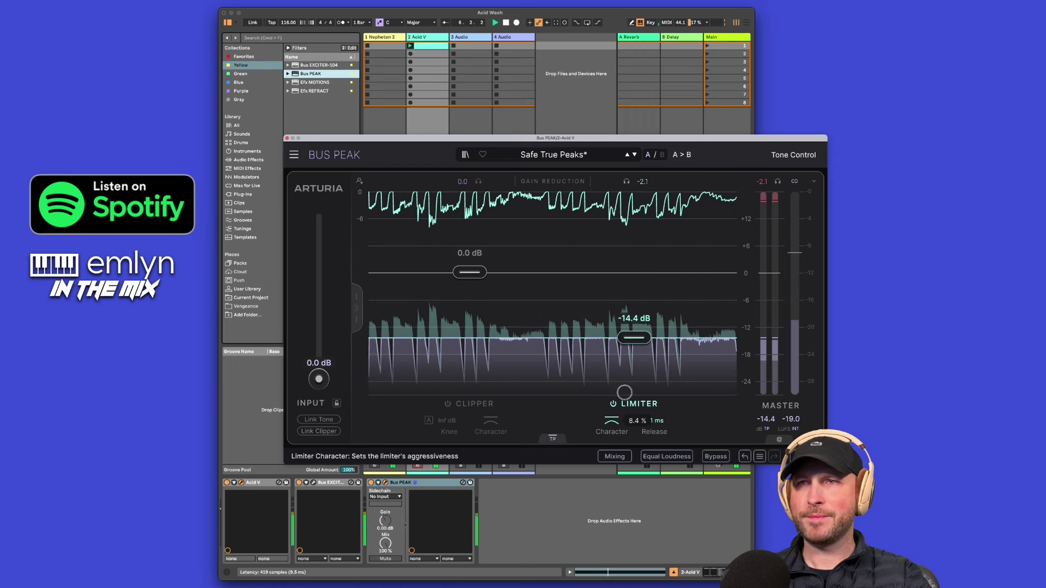
{"action": "key", "text": "space"}
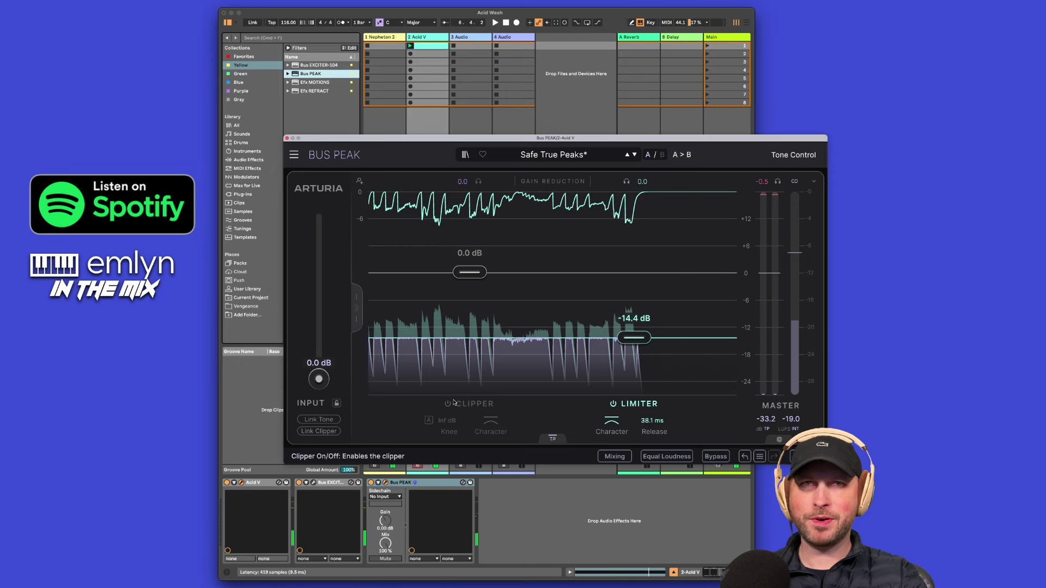
Enable Bus PEAK's clipper and bring its ceiling down to -8.9 dB while listening
{"action": "left_click", "coordinate": [455, 402]}
{"action": "key", "text": "space"}
{"action": "left_click_drag", "start_coordinate": [477, 273], "coordinate": [473, 290]}
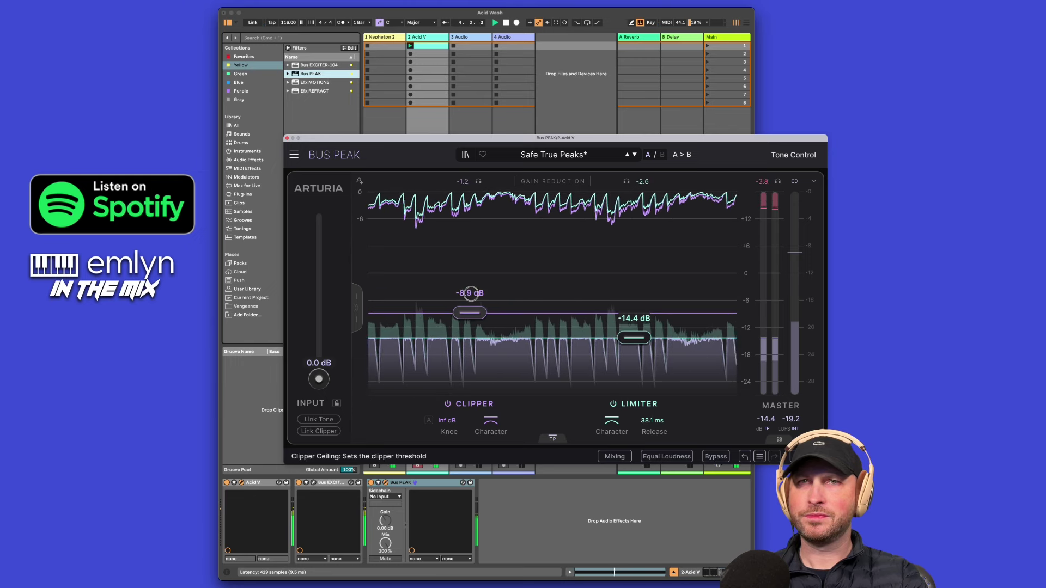
{"action": "key", "text": "space"}
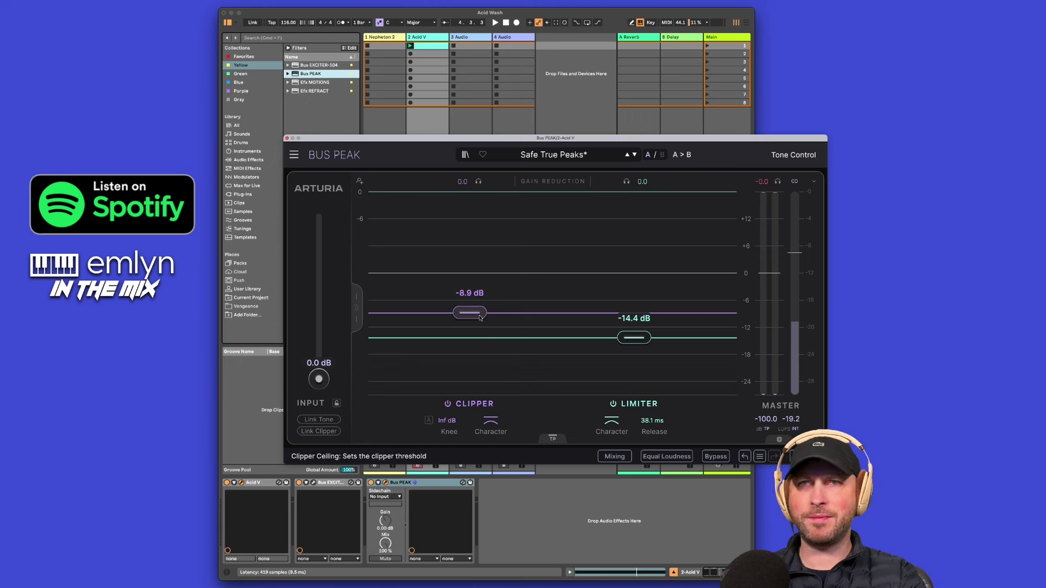
{"action": "key", "text": "space"}
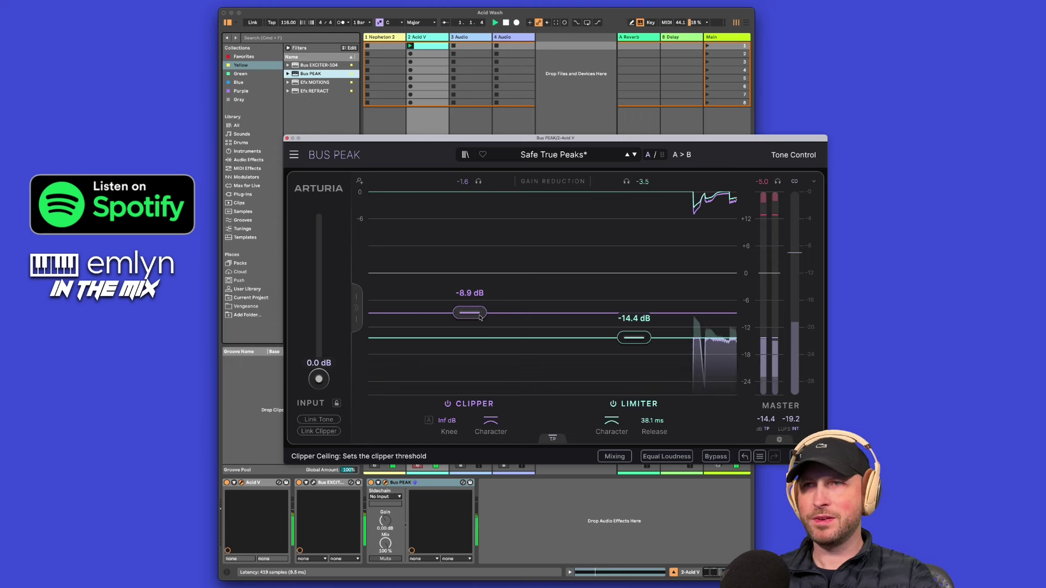
{"action": "left_click", "coordinate": [711, 459]}
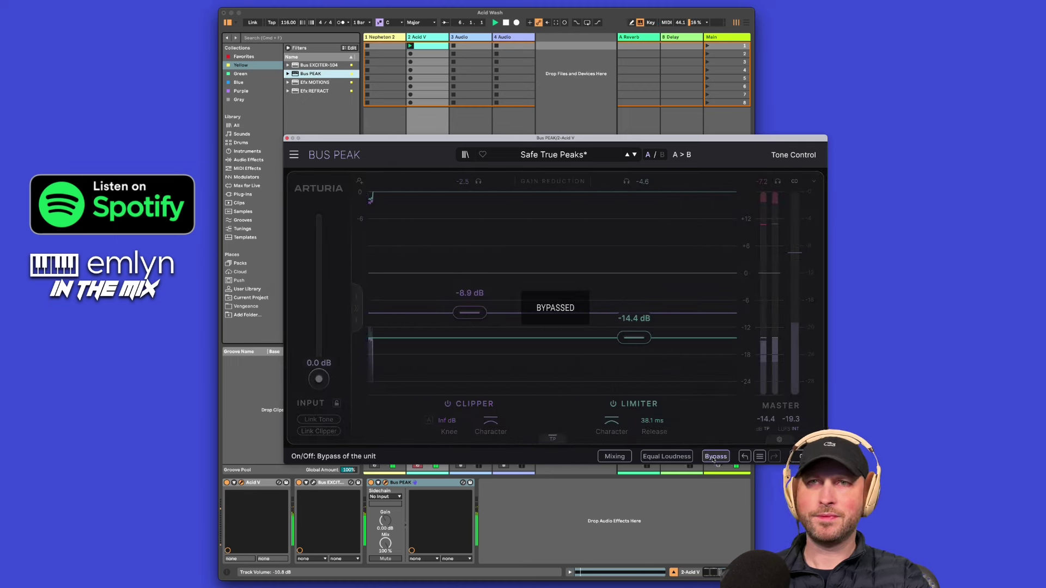
{"action": "left_click", "coordinate": [713, 459]}
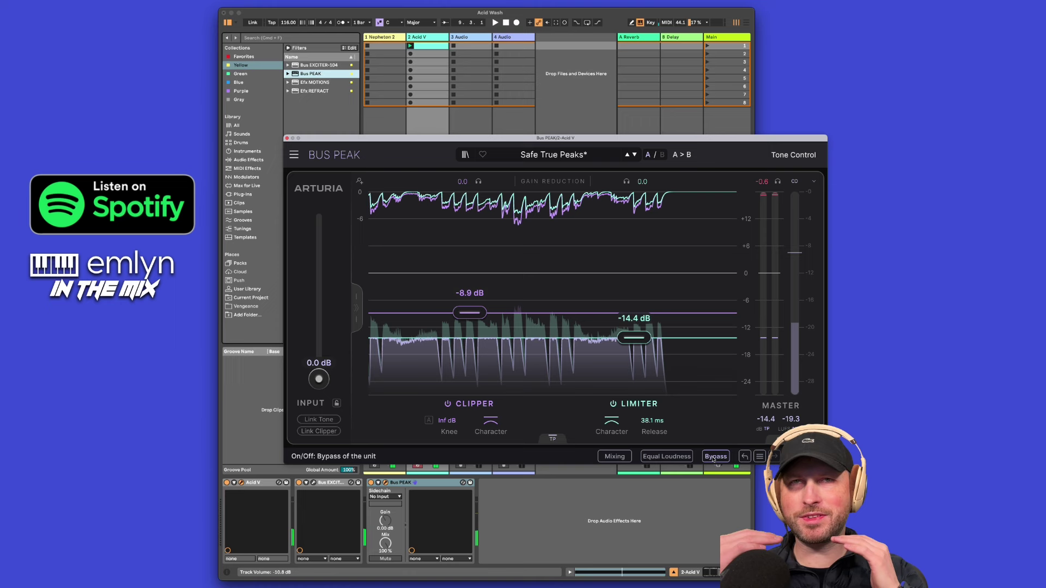
{"action": "key", "text": "space"}
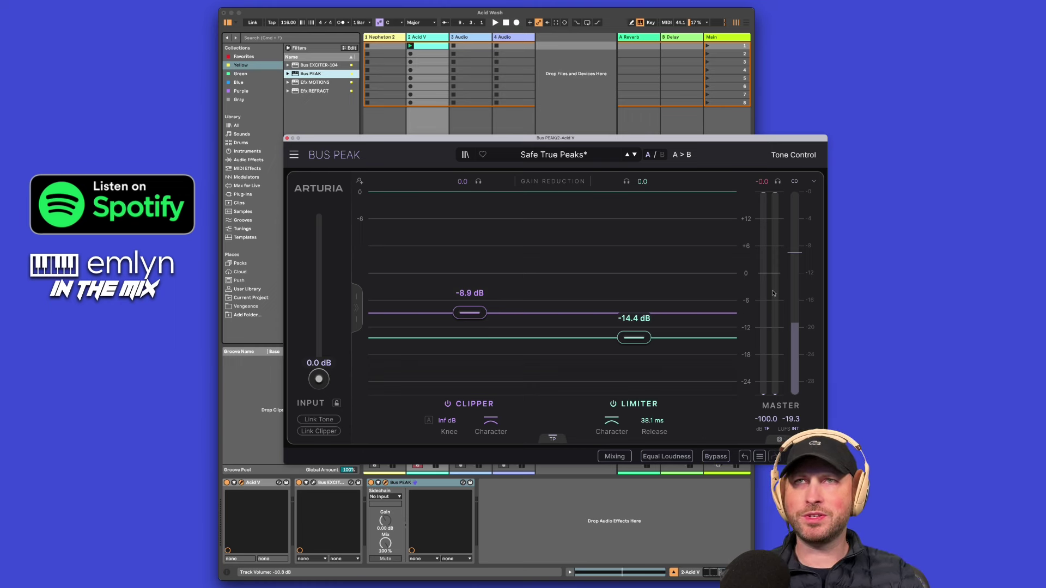
Pick Streaming (-14) as Bus PEAK's Master loudness target and play briefly to check it
{"action": "left_click", "coordinate": [807, 182]}
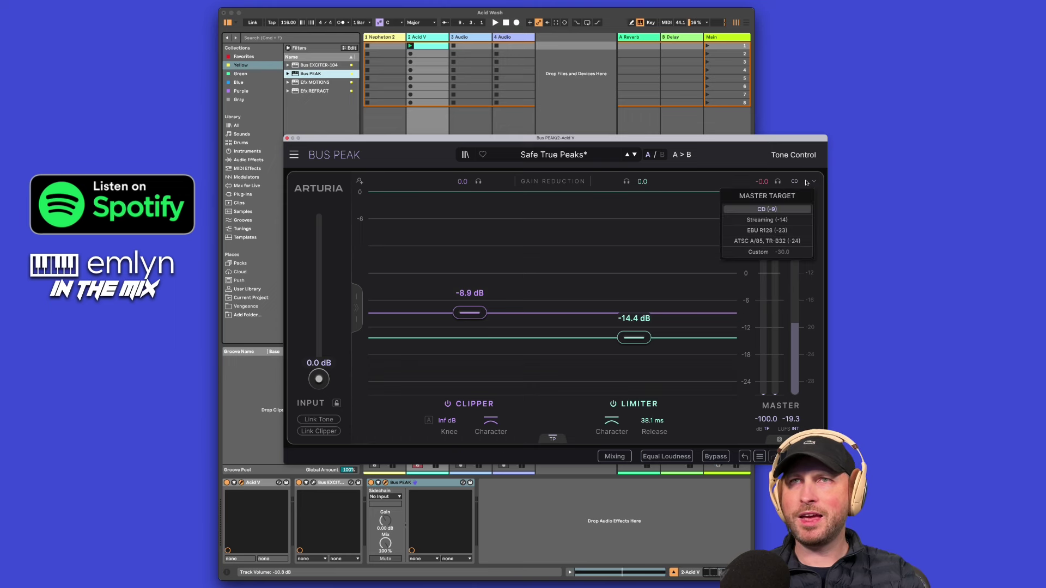
{"action": "left_click", "coordinate": [809, 183]}
{"action": "left_click", "coordinate": [808, 183]}
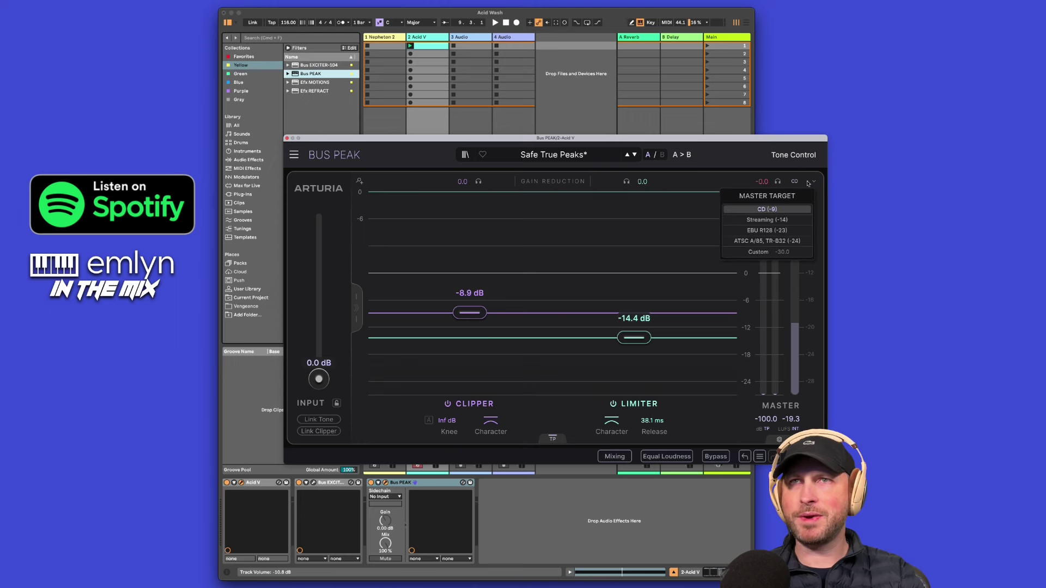
{"action": "left_click", "coordinate": [782, 220]}
{"action": "key", "text": "space"}
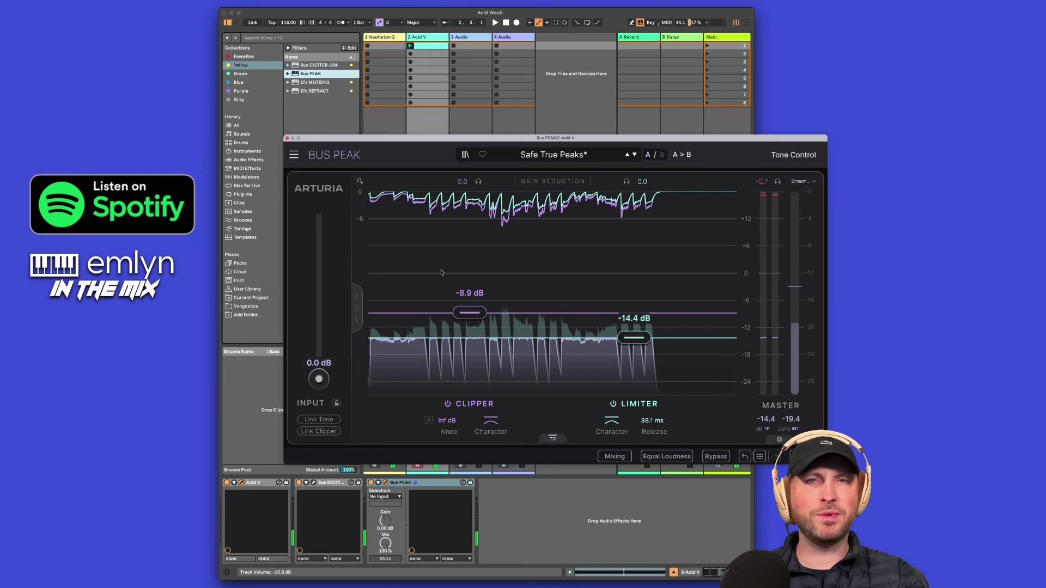
{"action": "key", "text": "space"}
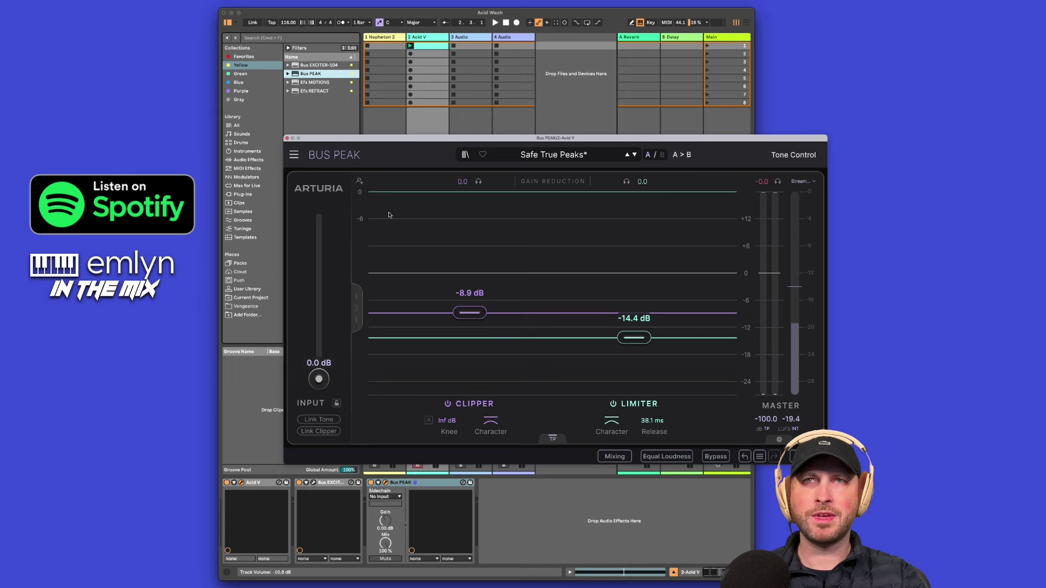
Close the Bus PEAK and Acid V windows, then drag Bus PEAK onto Nepheton 2's chain after Randomachine
{"action": "left_click", "coordinate": [286, 138]}
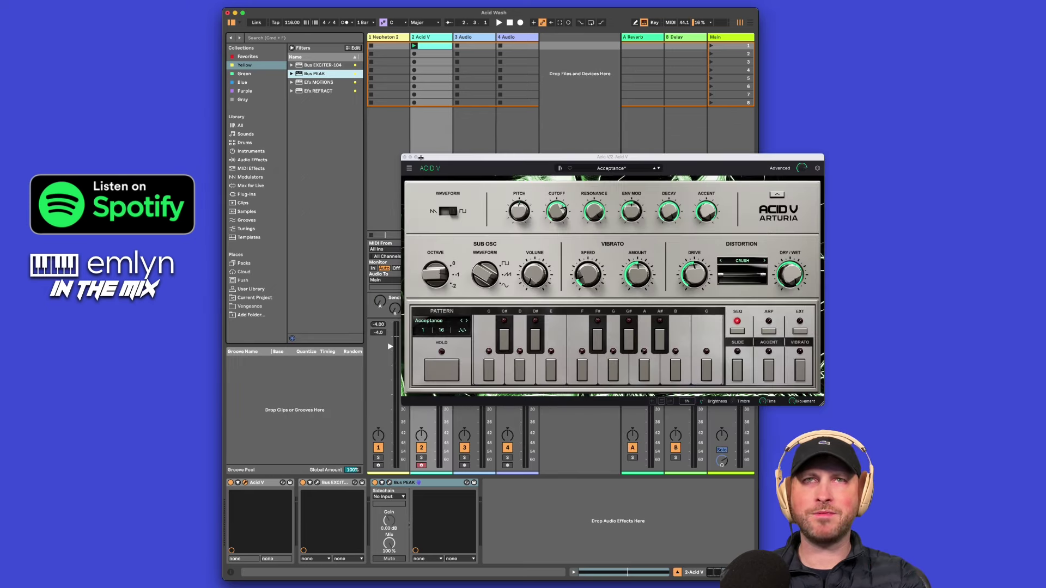
{"action": "left_click", "coordinate": [404, 157]}
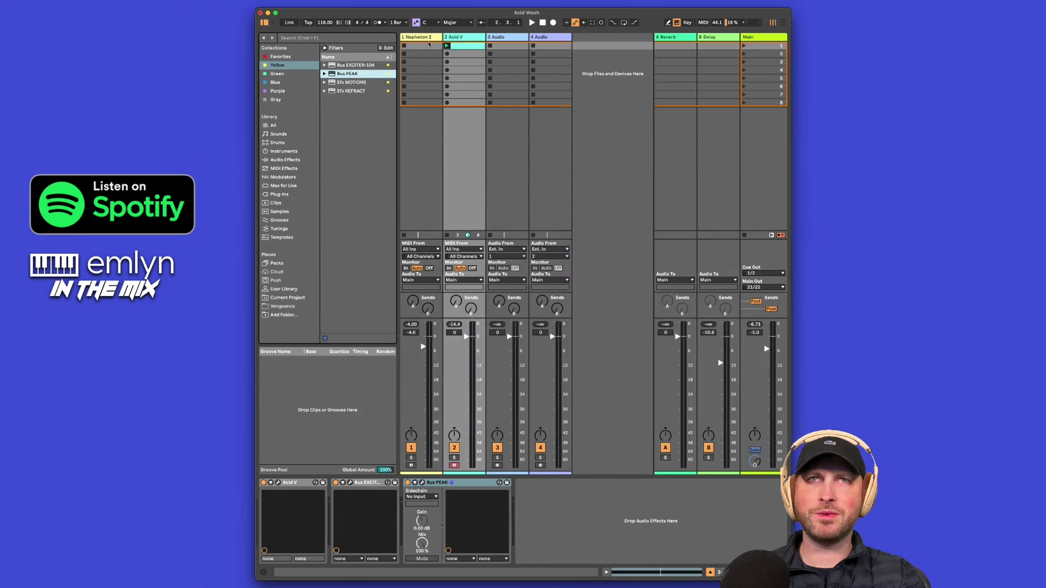
{"action": "left_click", "coordinate": [426, 38]}
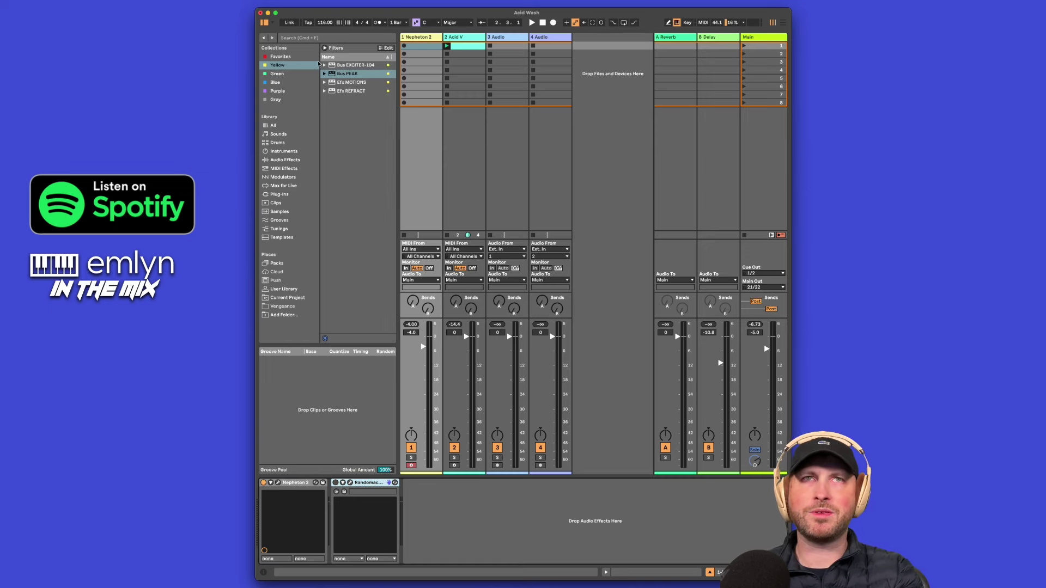
{"action": "left_click_drag", "start_coordinate": [355, 74], "coordinate": [417, 184]}
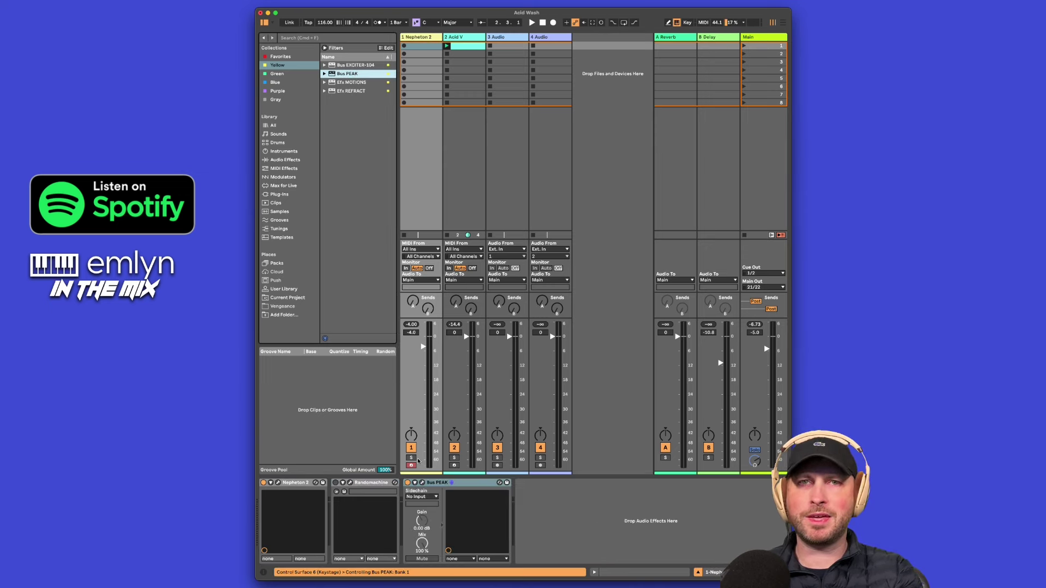
Switch Nepheton 2's Bus PEAK to Loudness War Winner with a -7.0 dB limiter ceiling
{"action": "left_click", "coordinate": [422, 483]}
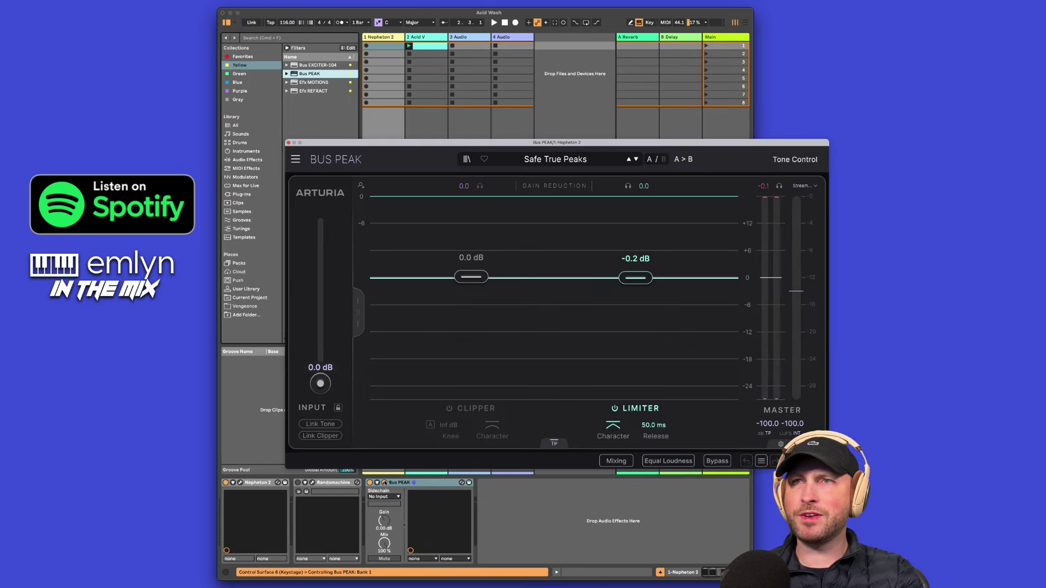
{"action": "left_click_drag", "start_coordinate": [548, 145], "coordinate": [515, 149]}
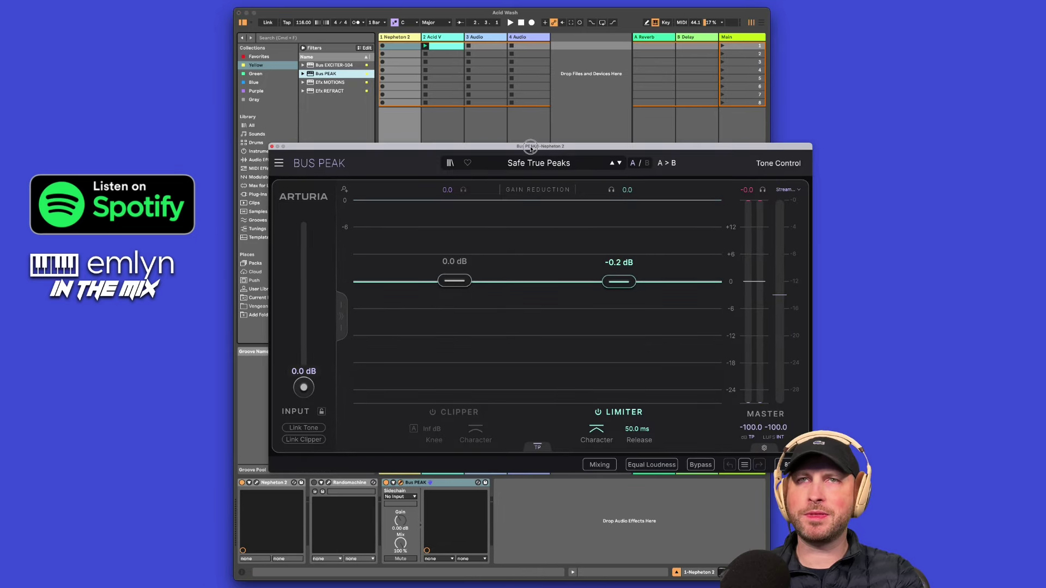
{"action": "key", "text": "space"}
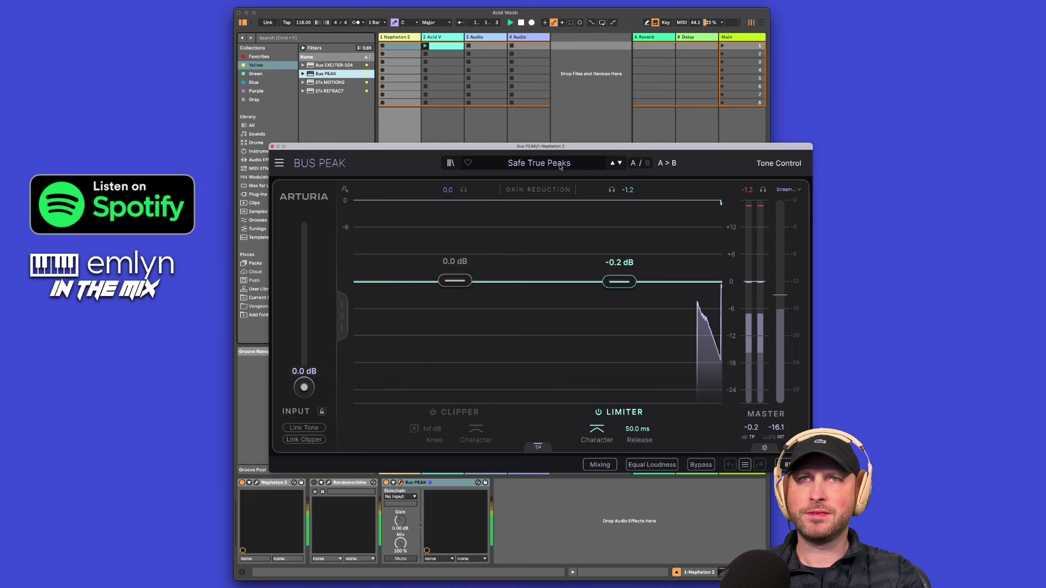
{"action": "left_click", "coordinate": [556, 163]}
{"action": "left_click", "coordinate": [619, 163]}
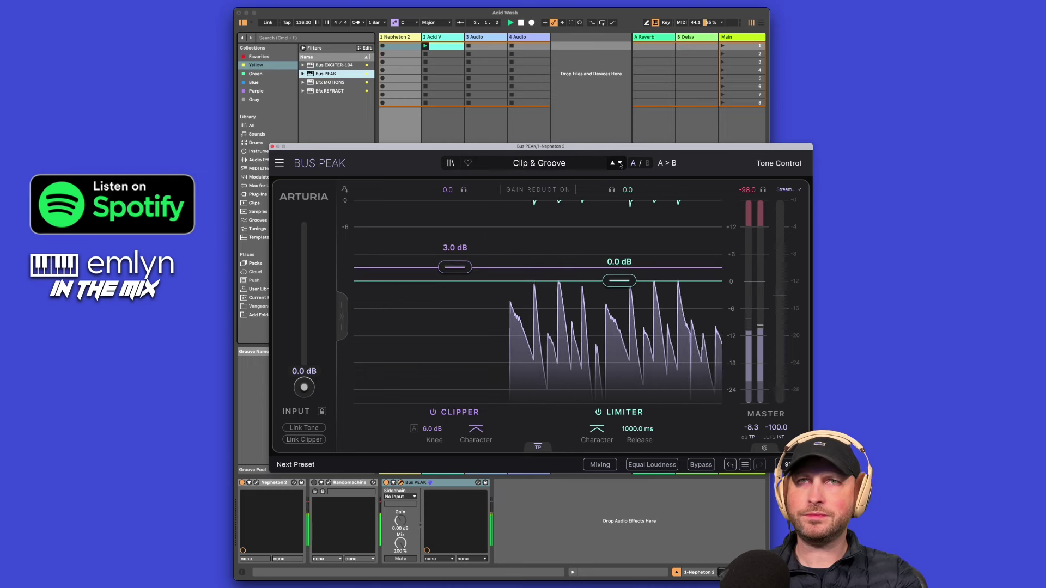
{"action": "left_click", "coordinate": [619, 163]}
{"action": "left_click", "coordinate": [619, 164]}
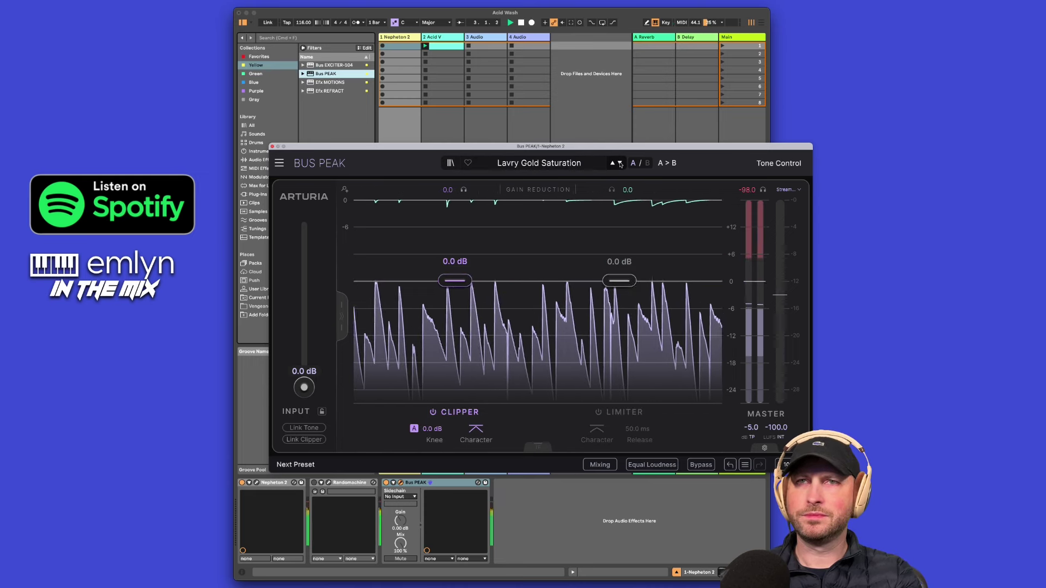
{"action": "left_click", "coordinate": [619, 163]}
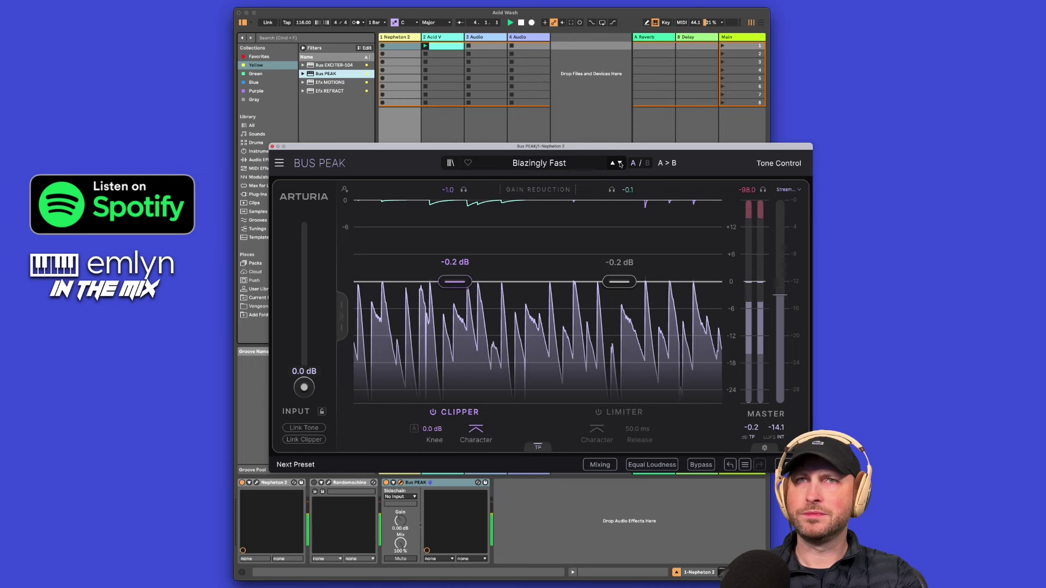
{"action": "left_click", "coordinate": [619, 163]}
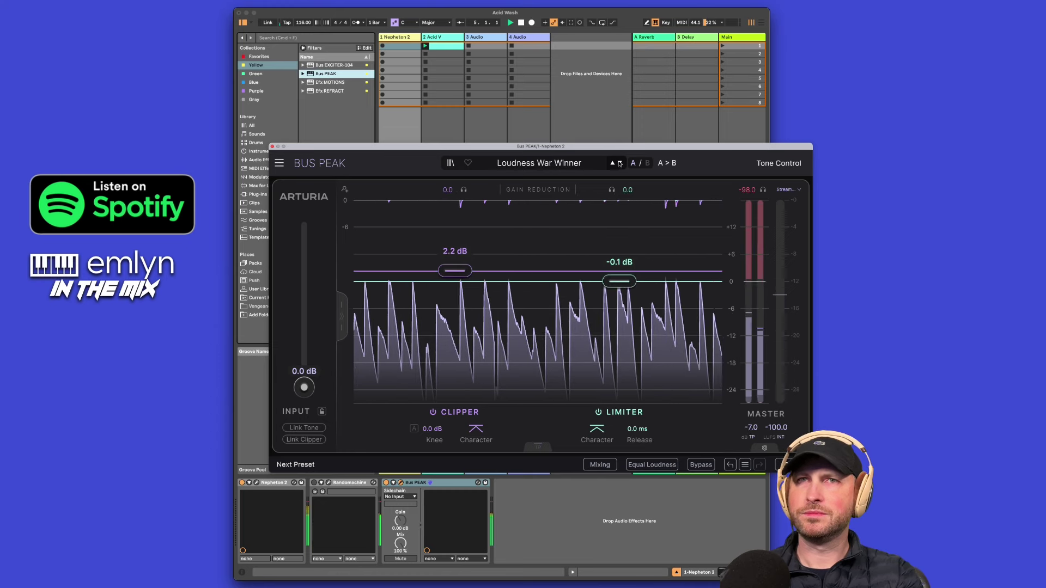
{"action": "left_click_drag", "start_coordinate": [621, 285], "coordinate": [619, 311]}
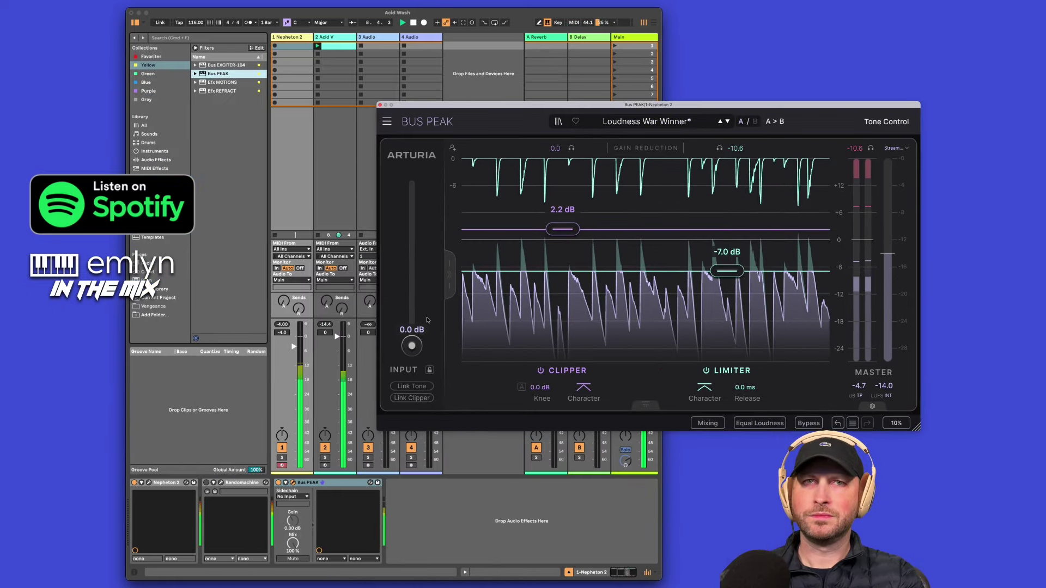
Compare Bus PEAK bypassed with Nepheton 2 soloed, then delete Randomachine from the chain
{"action": "left_click", "coordinate": [283, 458]}
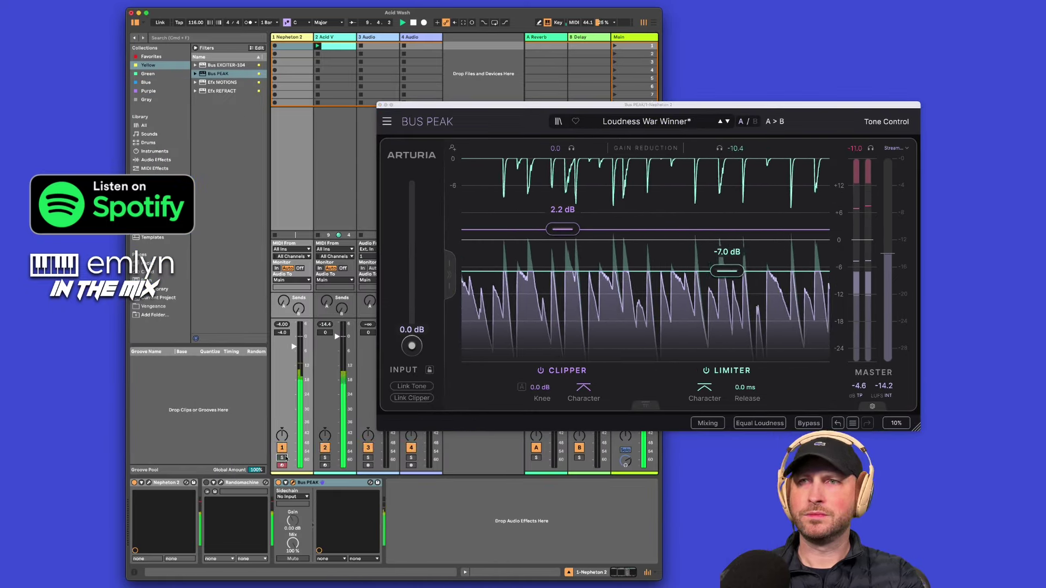
{"action": "left_click", "coordinate": [803, 424]}
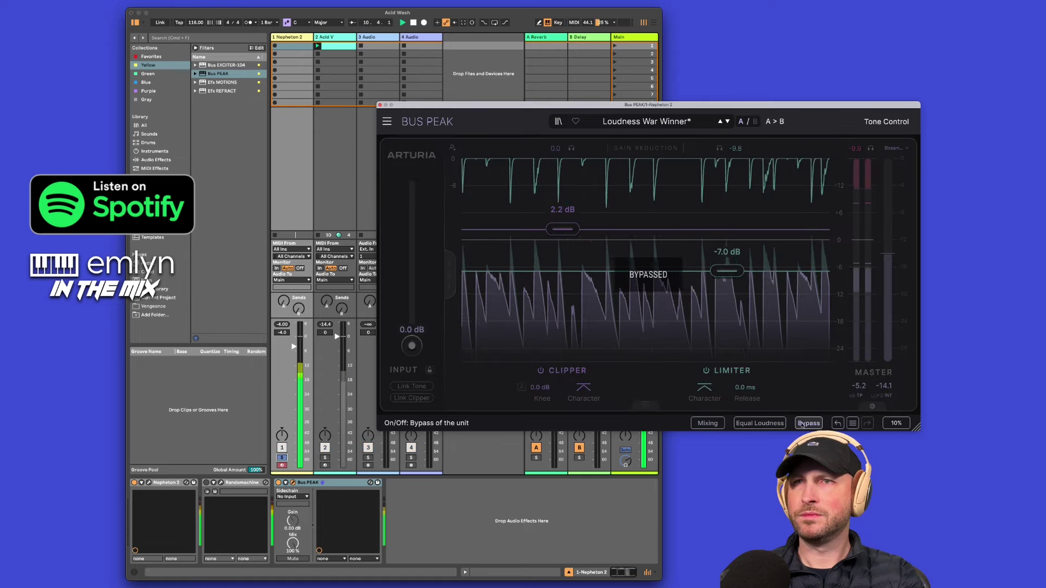
{"action": "left_click", "coordinate": [805, 424]}
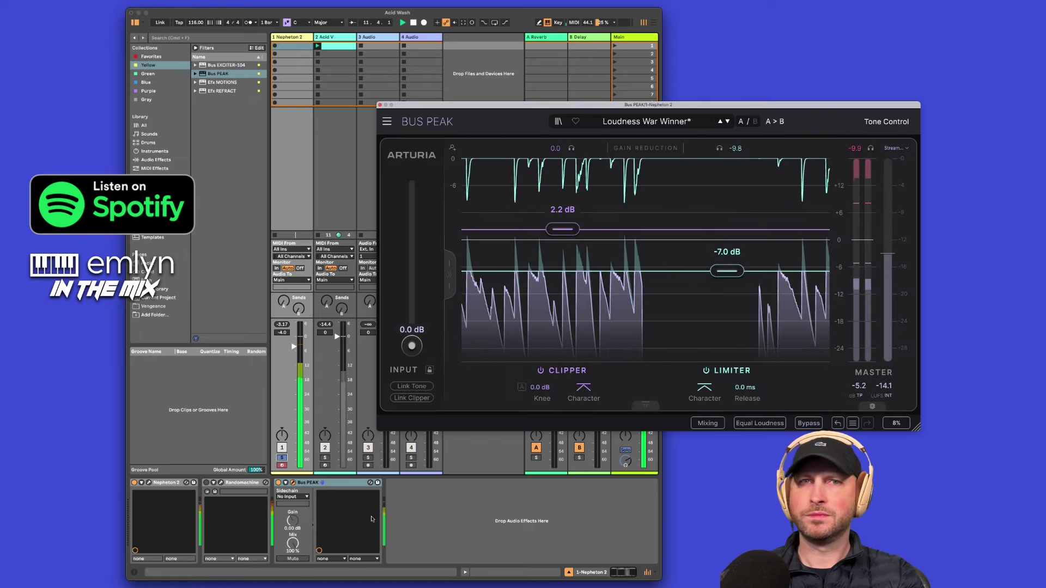
{"action": "left_click", "coordinate": [283, 460]}
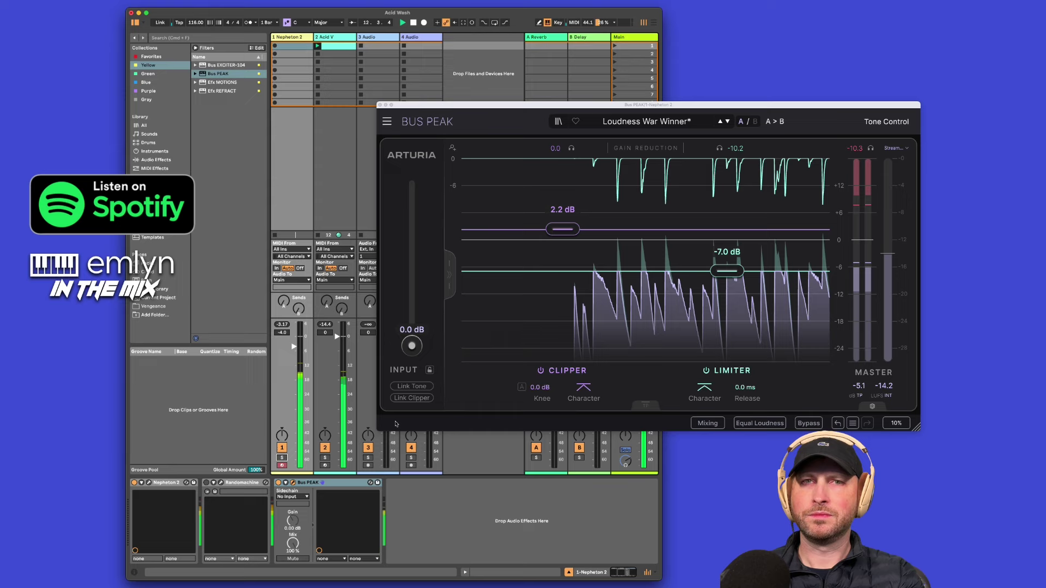
{"action": "left_click", "coordinate": [241, 496]}
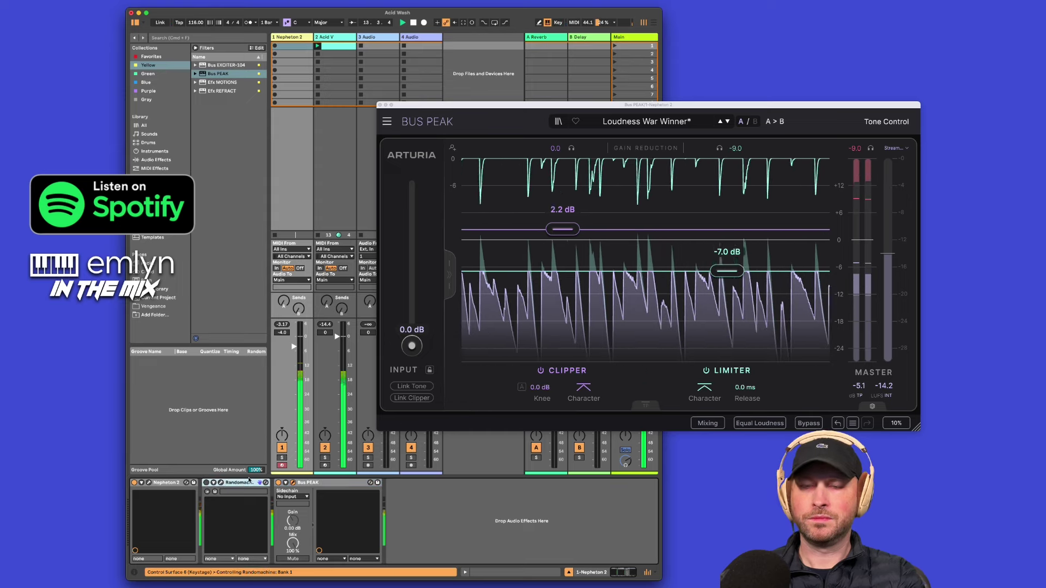
{"action": "key", "text": "Delete"}
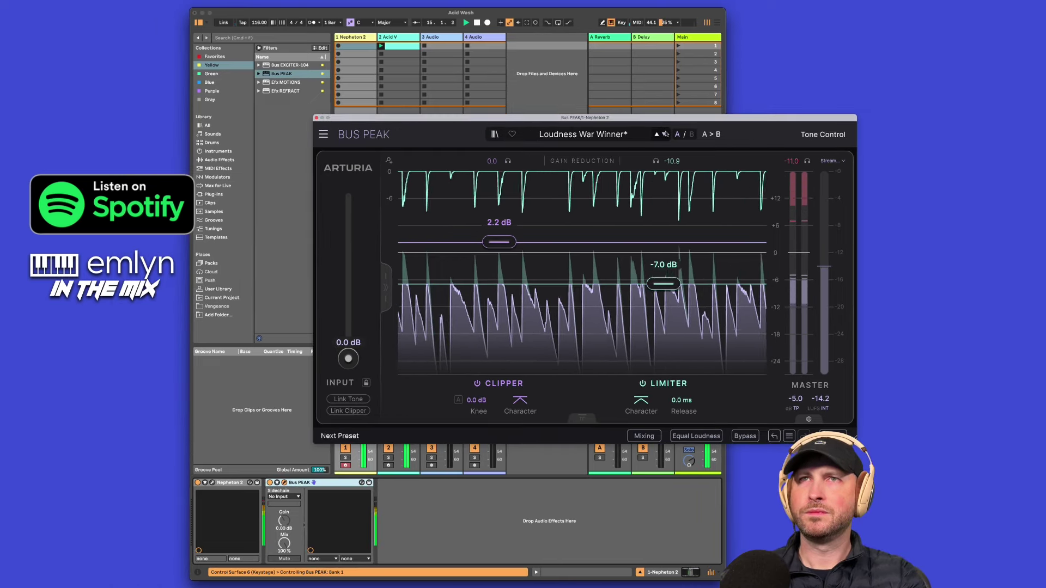
Step Bus PEAK's presets forward through Bass Density to Broken Speaker
{"action": "left_click", "coordinate": [664, 135]}
{"action": "left_click", "coordinate": [664, 135]}
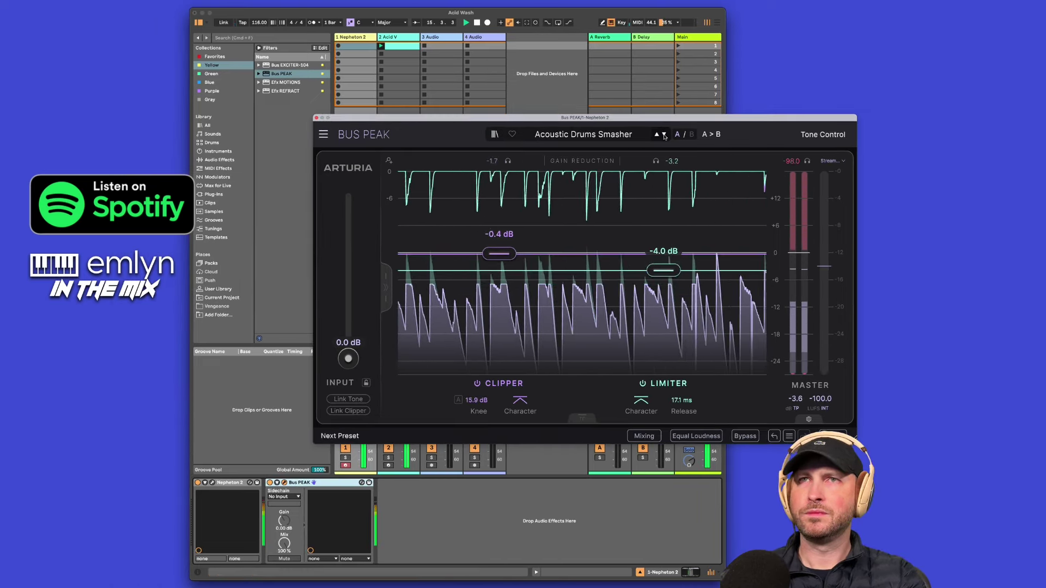
{"action": "left_click", "coordinate": [665, 135]}
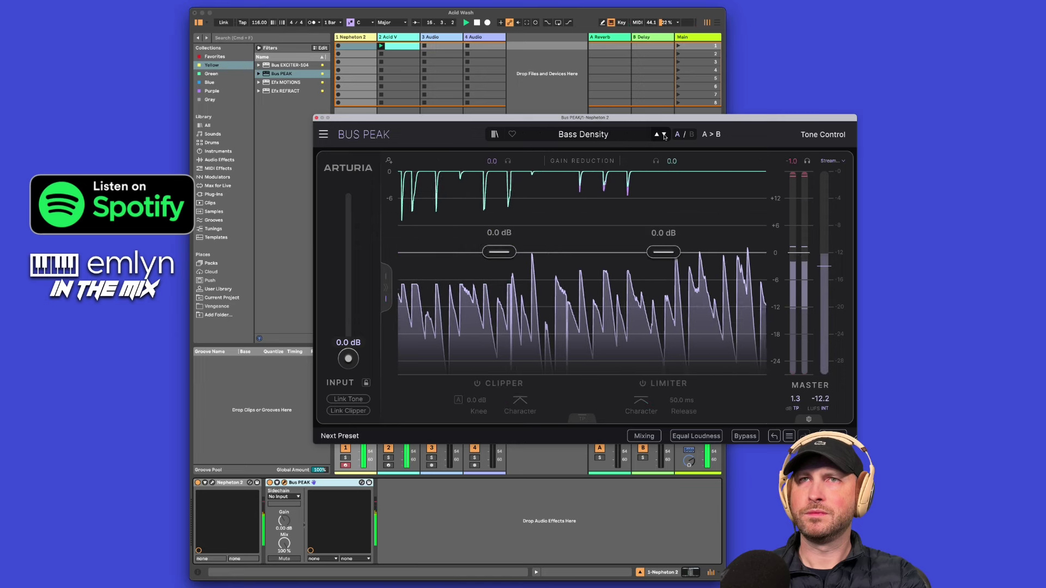
{"action": "left_click", "coordinate": [665, 134]}
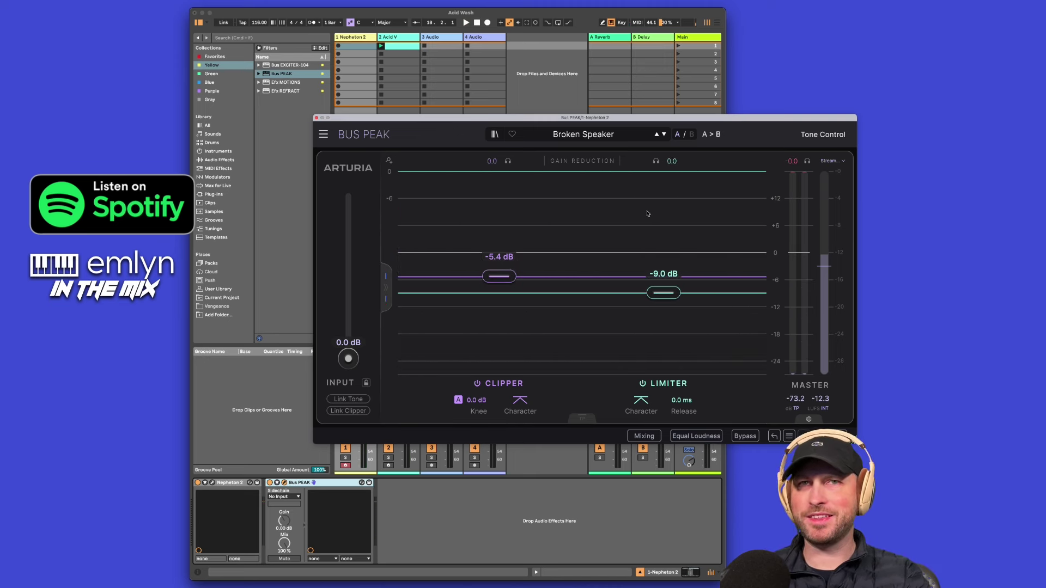
Audition Broken Speaker with a bypass comparison, then advance to Clean and Pumping
{"action": "key", "text": "space"}
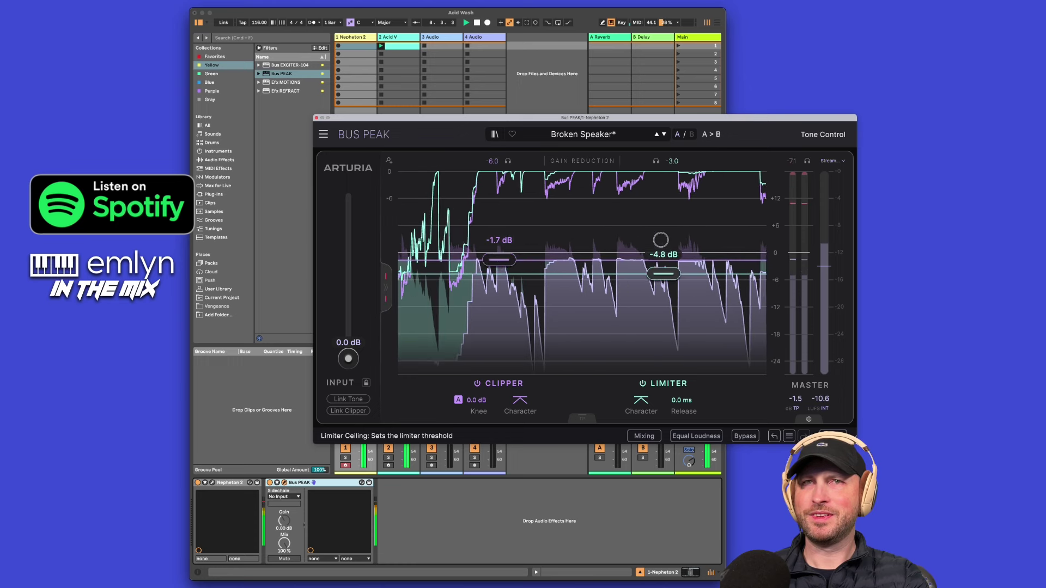
{"action": "left_click", "coordinate": [742, 438]}
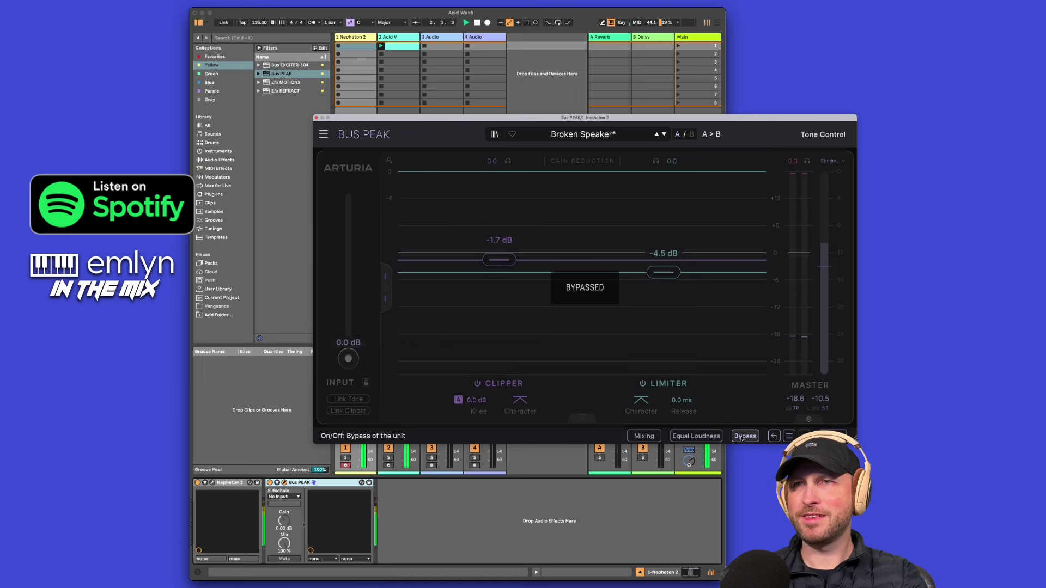
{"action": "left_click", "coordinate": [742, 438]}
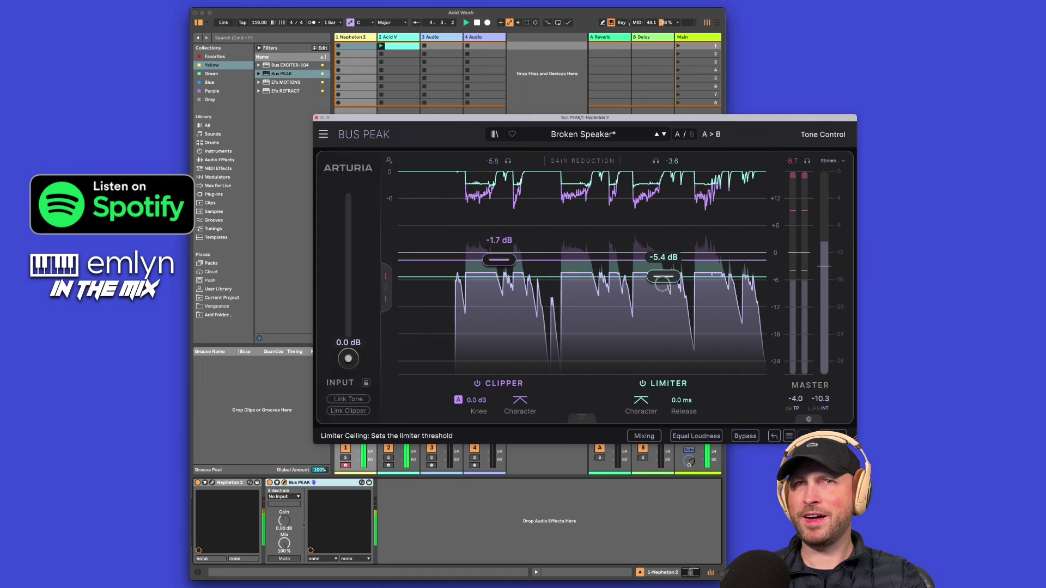
{"action": "left_click", "coordinate": [665, 134]}
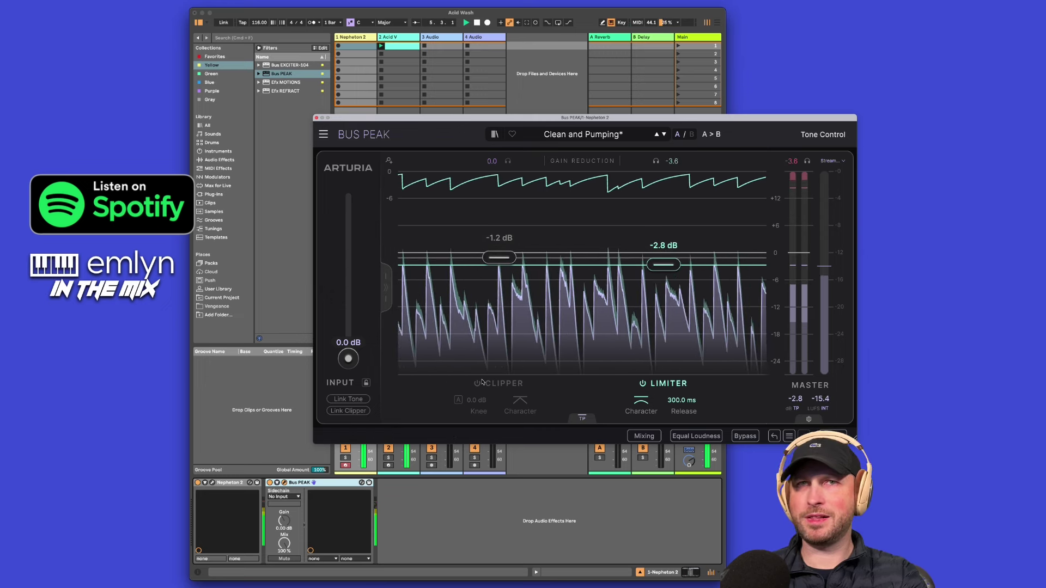
Enable the clipper stage at a -4.3 dB ceiling, stop playback, and close the Bus PEAK window
{"action": "left_click", "coordinate": [499, 257]}
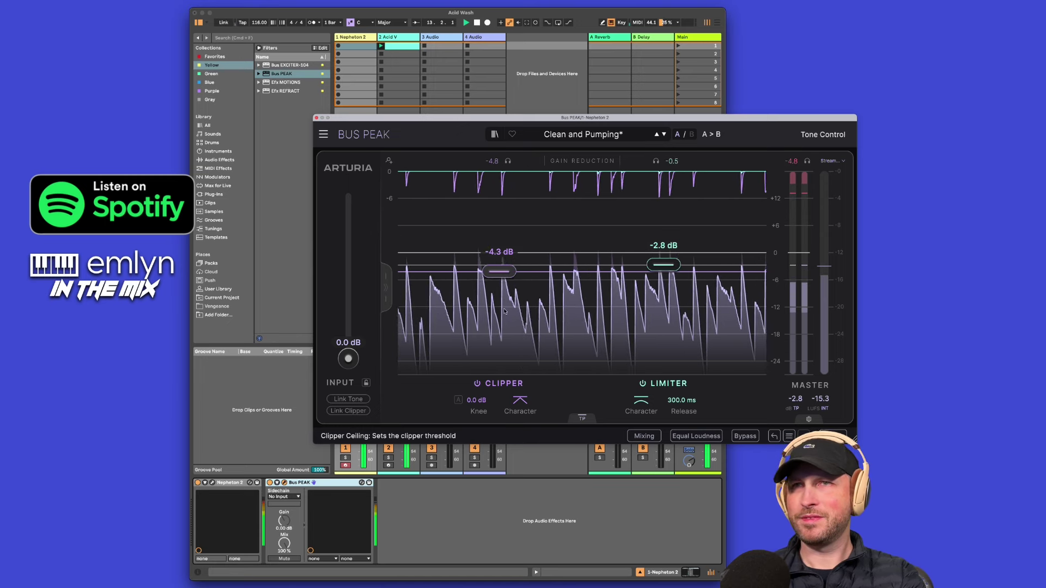
{"action": "key", "text": "space"}
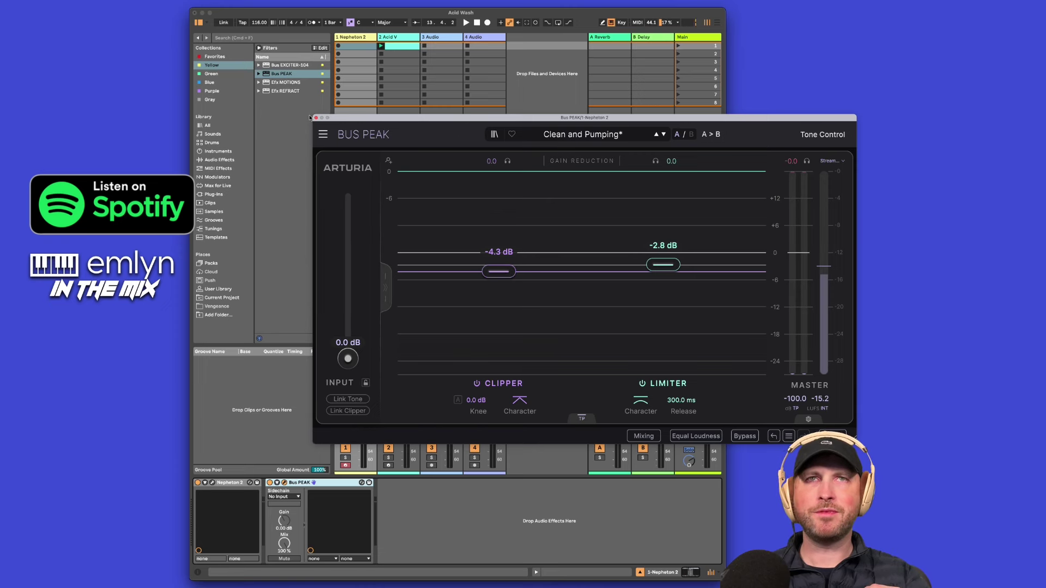
{"action": "left_click", "coordinate": [316, 118]}
Select the Acid V track and load Efx MOTIONS onto it from the collection
{"action": "left_click", "coordinate": [471, 37]}
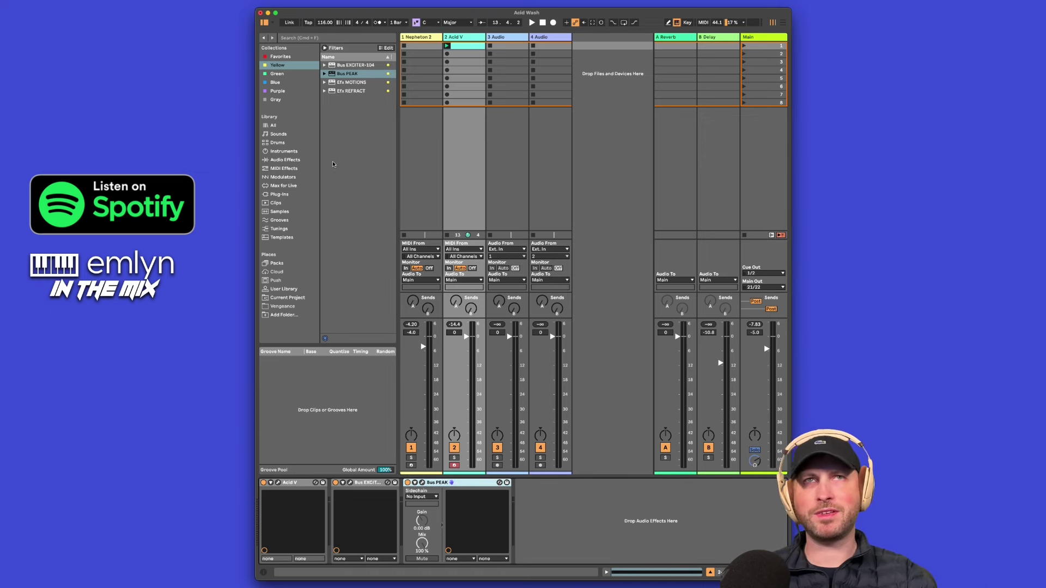
{"action": "left_click", "coordinate": [363, 83]}
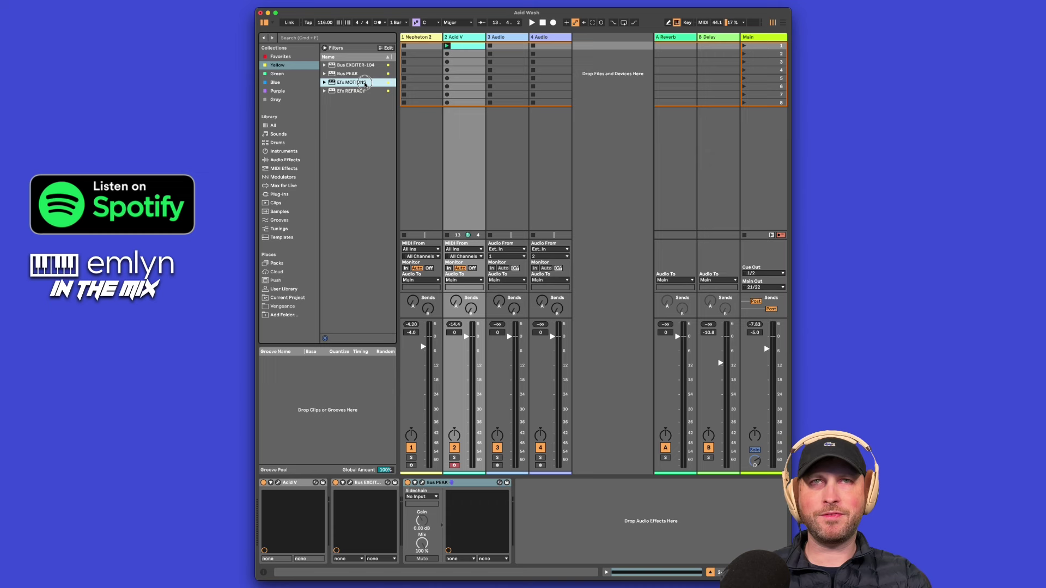
{"action": "double_click", "coordinate": [364, 83]}
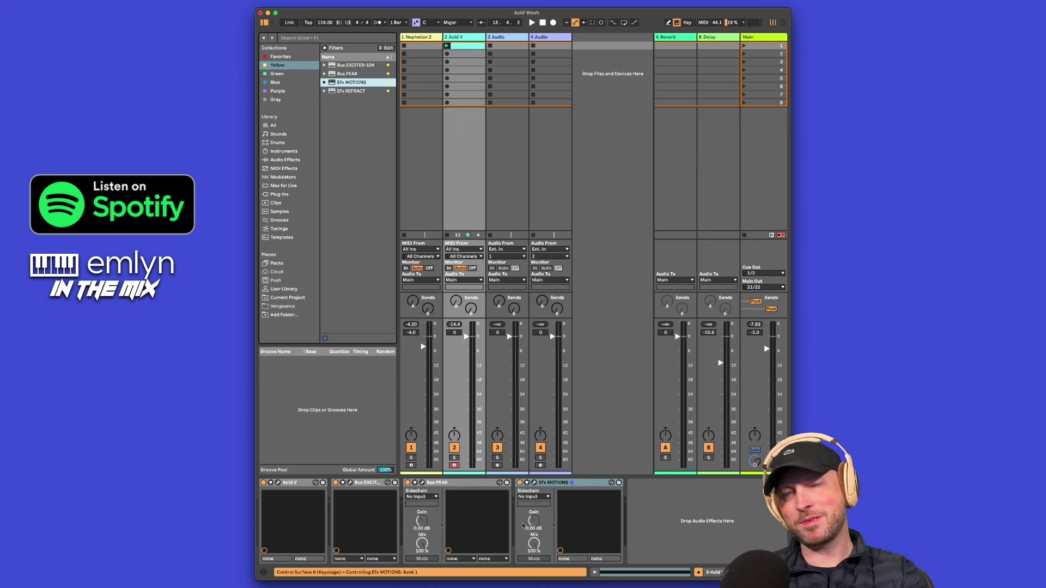
Move Efx MOTIONS ahead of Bus PEAK and open its window showing the Amen Please preset
{"action": "left_click", "coordinate": [467, 484]}
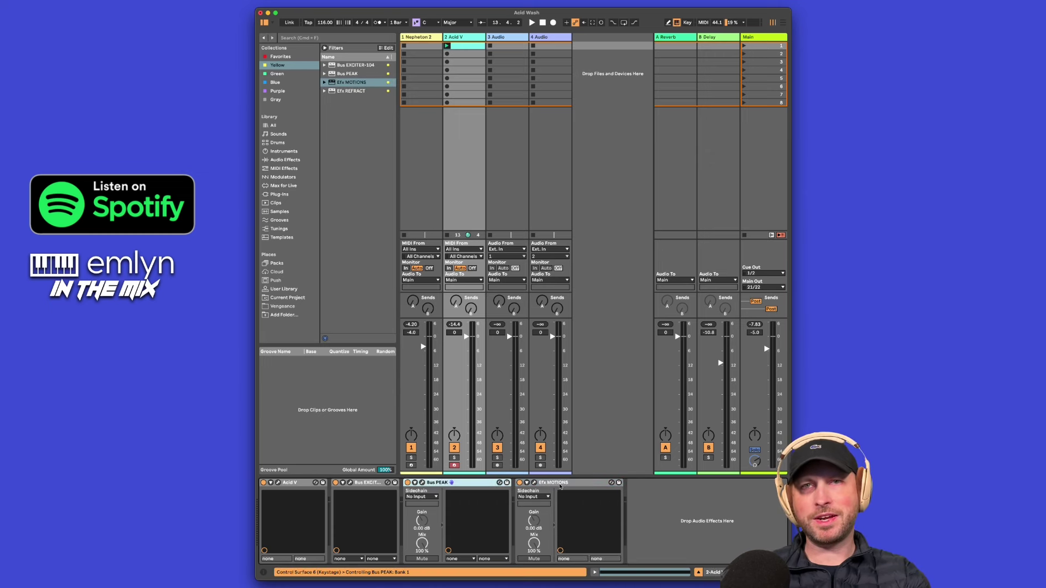
{"action": "left_click", "coordinate": [569, 483]}
{"action": "left_click_drag", "start_coordinate": [464, 486], "coordinate": [473, 488]}
{"action": "left_click", "coordinate": [535, 483]}
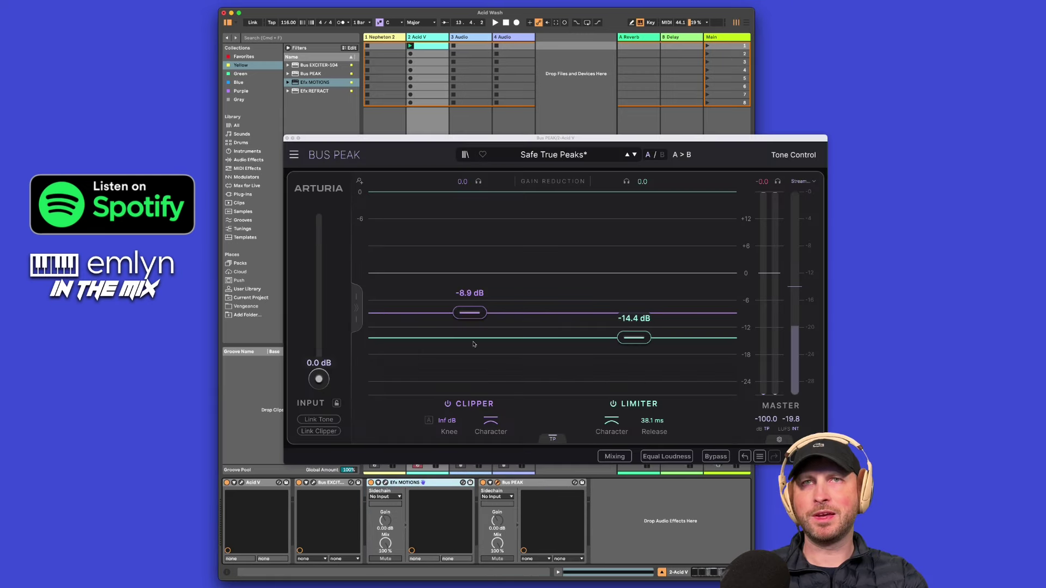
{"action": "left_click", "coordinate": [287, 139]}
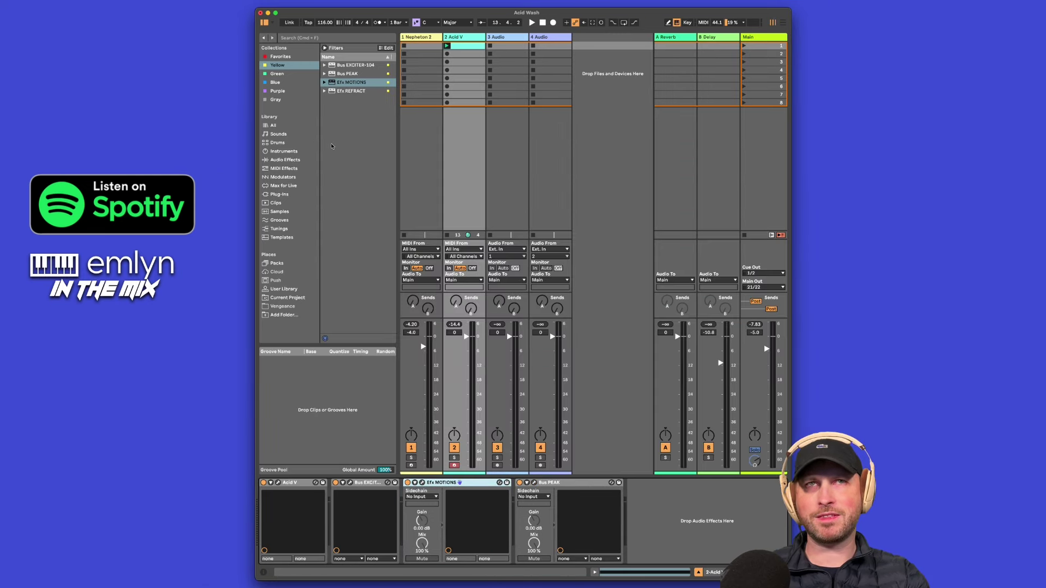
{"action": "left_click", "coordinate": [422, 482]}
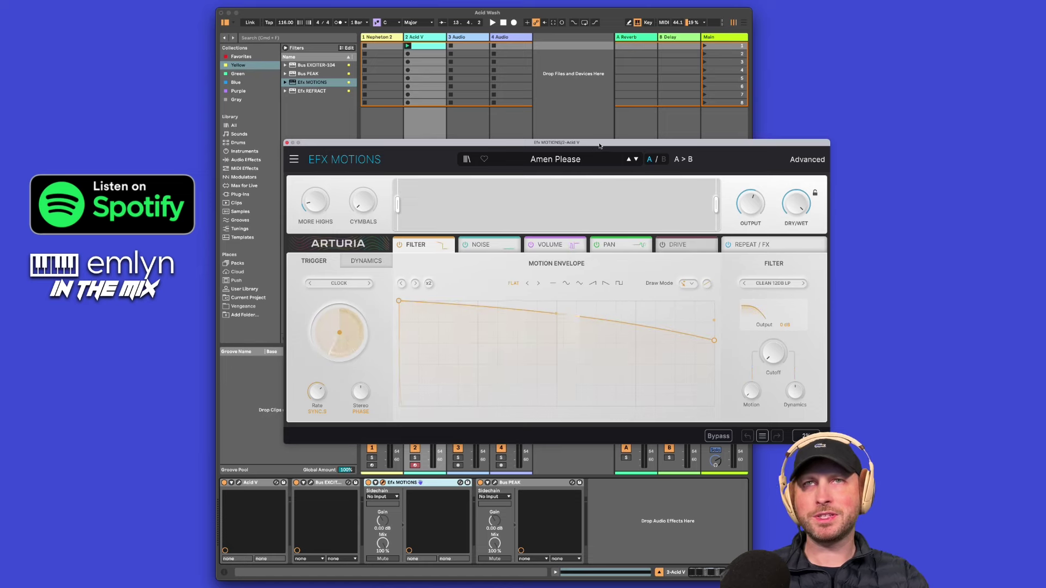
While playing, step EFX MOTIONS forward through presets from Deteriorate and Fresh Mint to Reso Riser
{"action": "left_click_drag", "start_coordinate": [598, 142], "coordinate": [567, 123]}
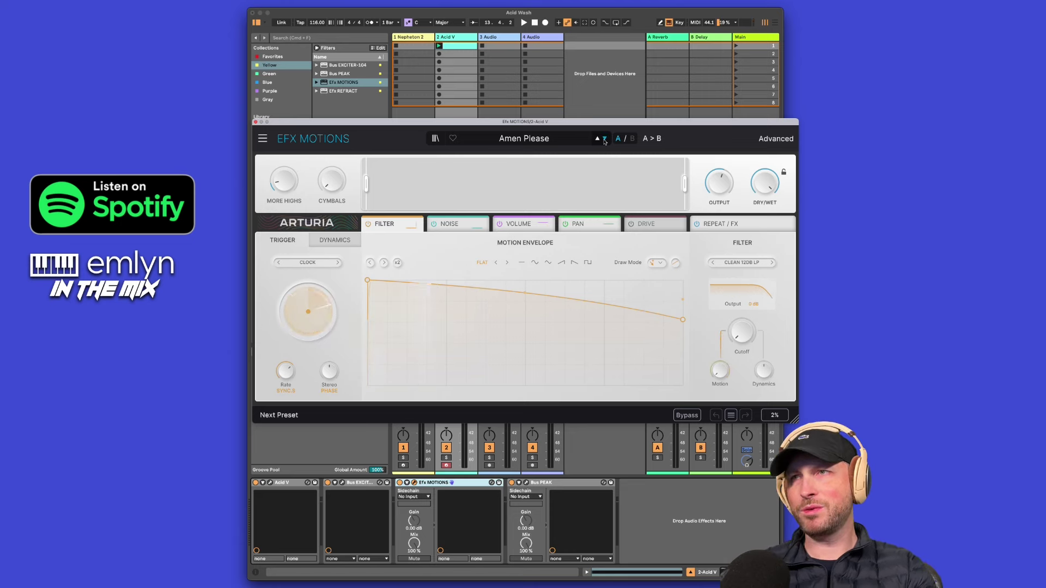
{"action": "key", "text": "space"}
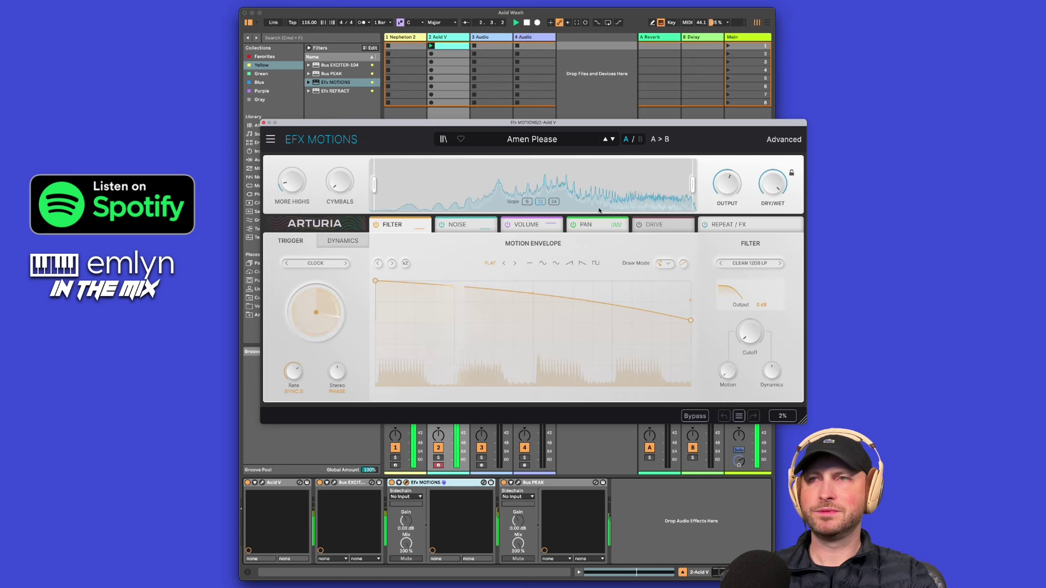
{"action": "mouse_move", "coordinate": [599, 211]}
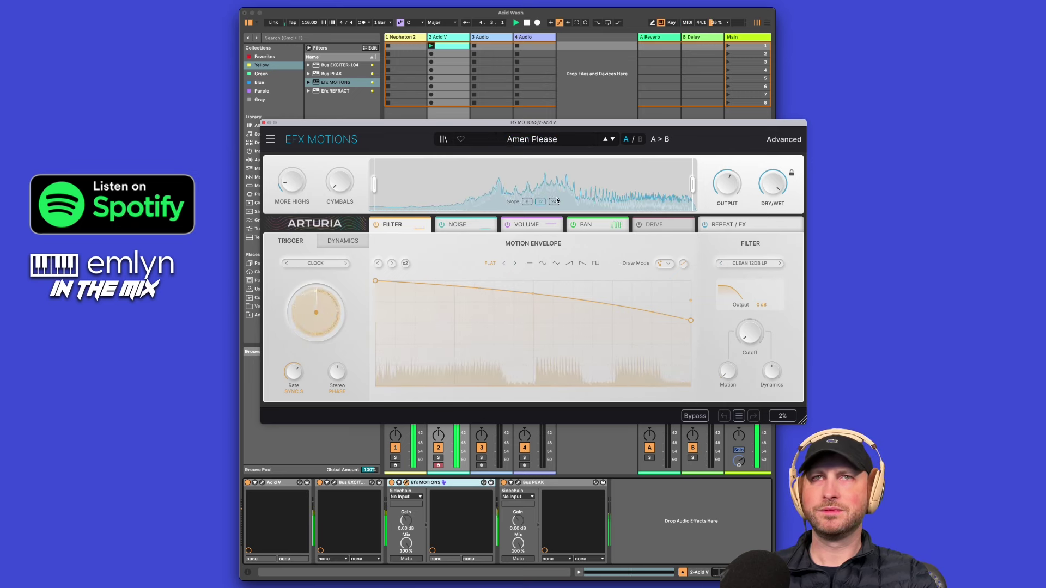
{"action": "mouse_move", "coordinate": [591, 171]}
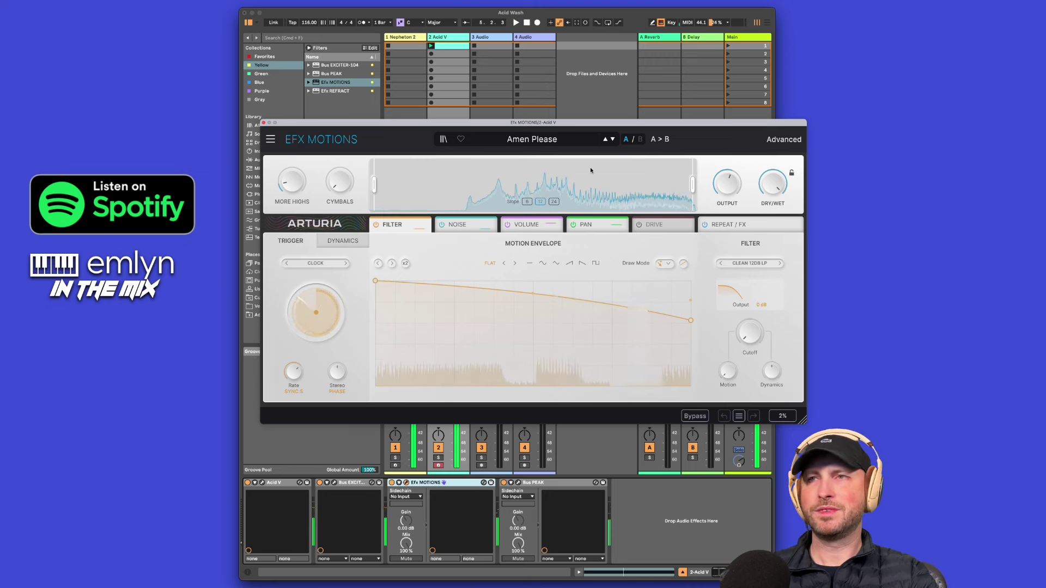
{"action": "left_click", "coordinate": [613, 140]}
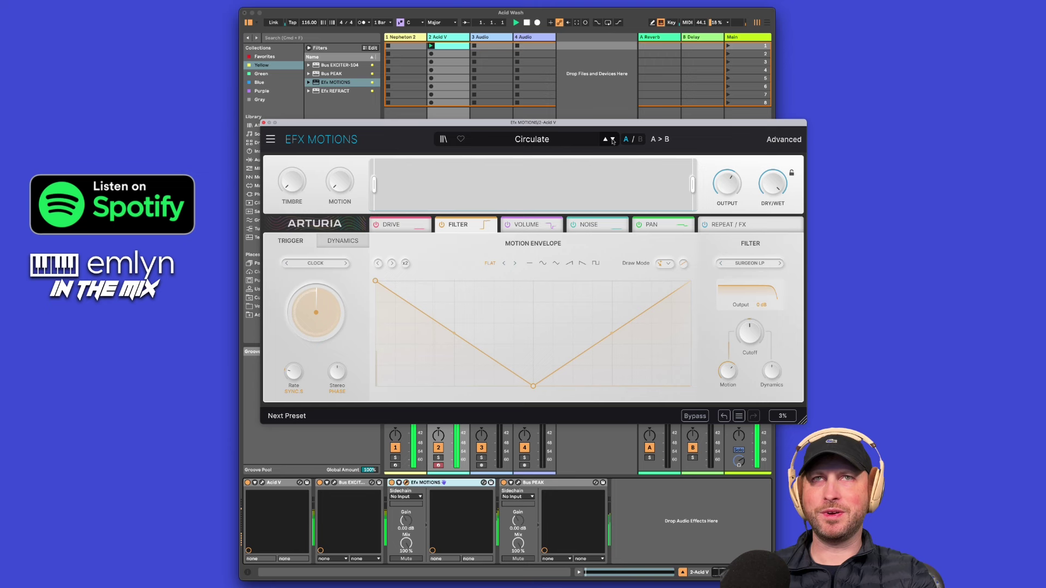
{"action": "key", "text": "space"}
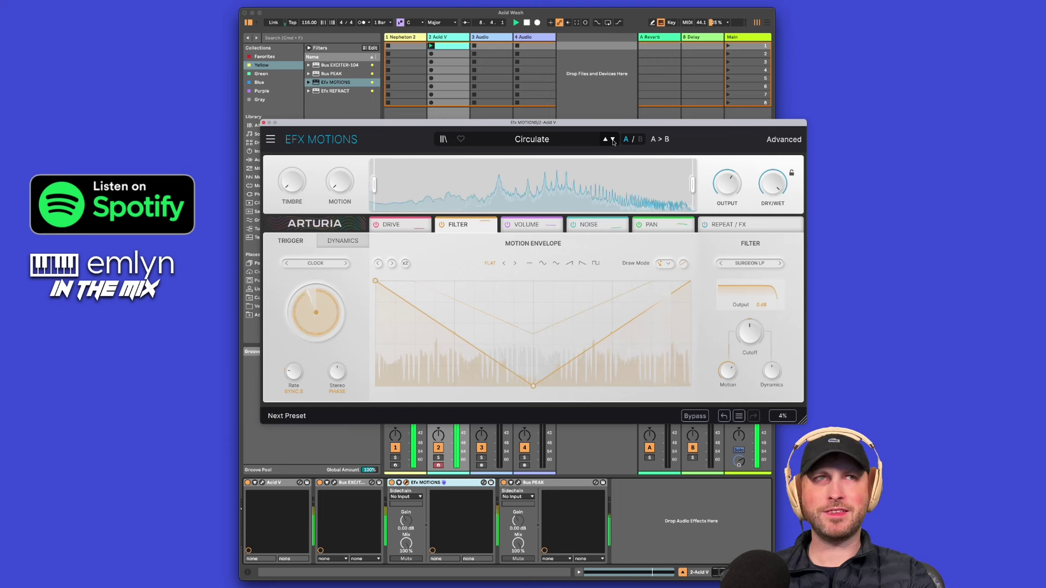
{"action": "left_click", "coordinate": [613, 140]}
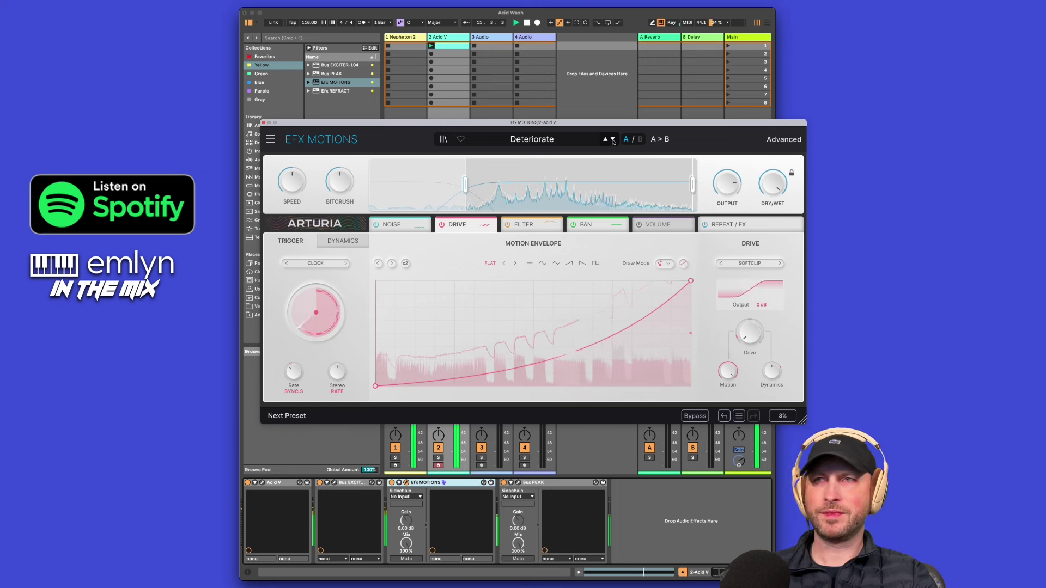
{"action": "left_click", "coordinate": [613, 140]}
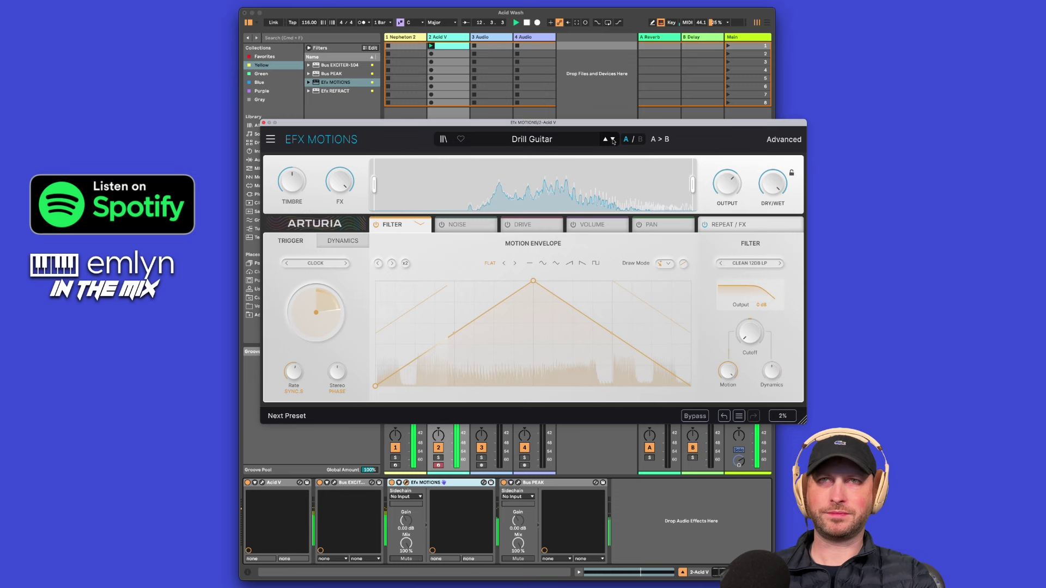
{"action": "left_click", "coordinate": [613, 140]}
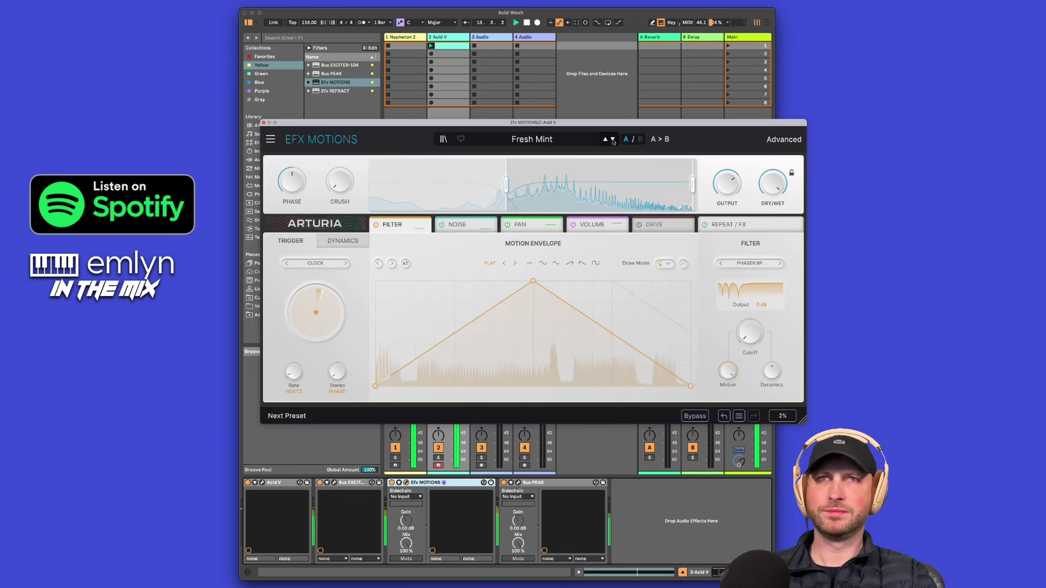
{"action": "left_click", "coordinate": [613, 140]}
{"action": "left_click", "coordinate": [613, 140]}
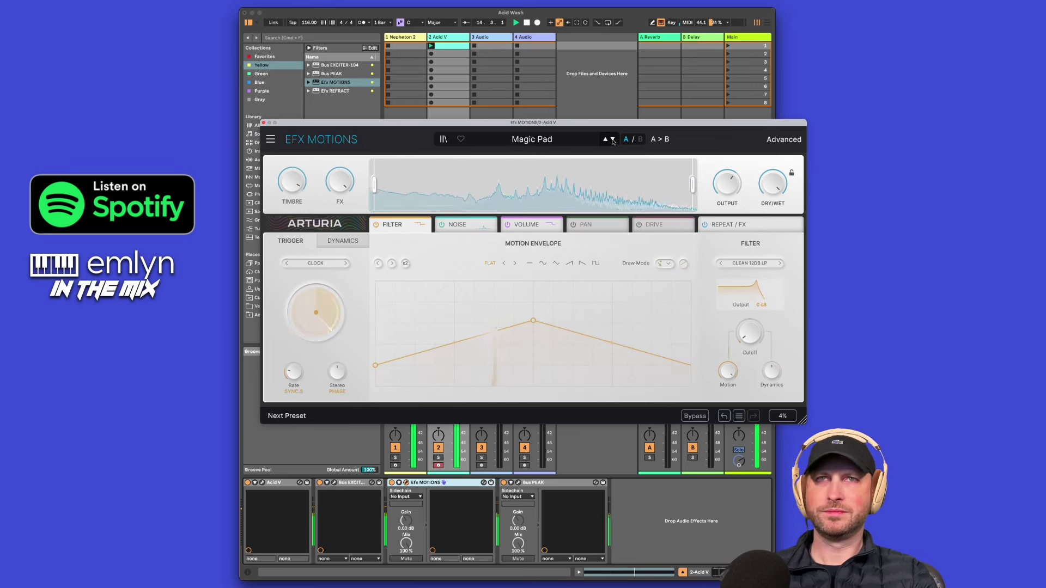
{"action": "left_click", "coordinate": [612, 141]}
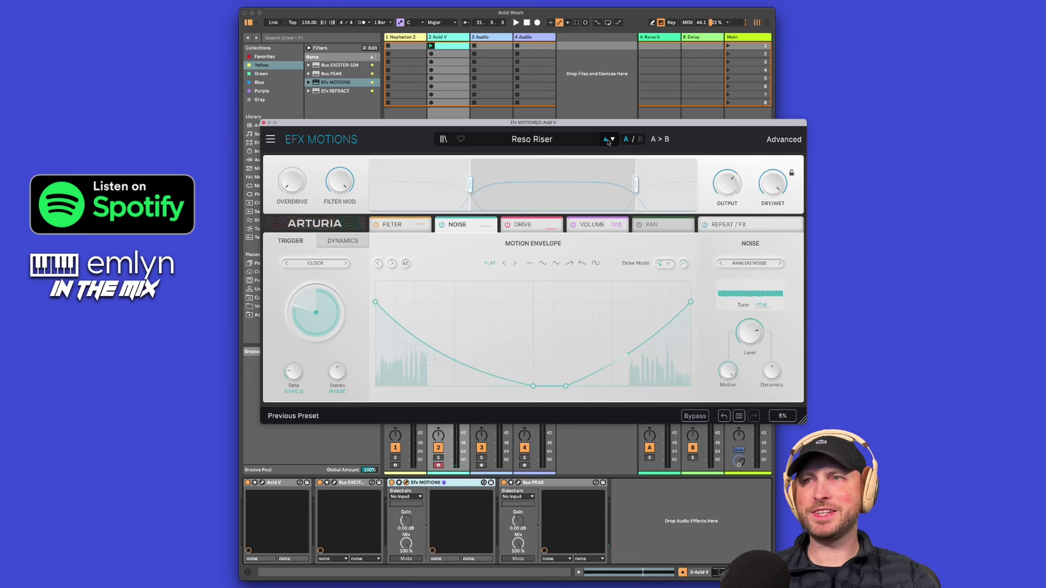
Step back six presets to Circulate, play it, and close the EFX MOTIONS window
{"action": "left_click", "coordinate": [607, 141]}
{"action": "left_click", "coordinate": [607, 141]}
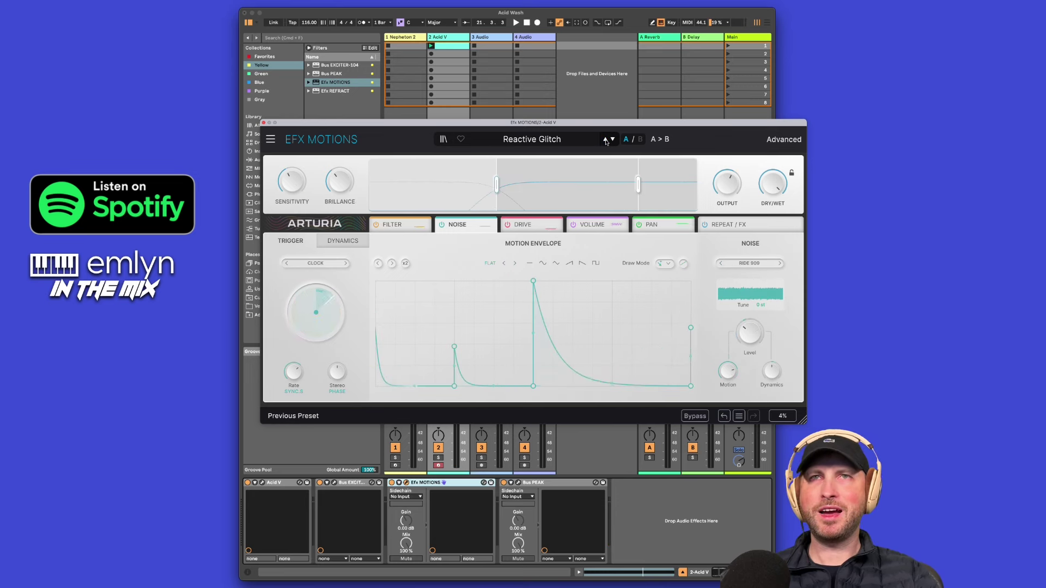
{"action": "left_click", "coordinate": [606, 141]}
{"action": "left_click", "coordinate": [607, 141]}
{"action": "left_click", "coordinate": [606, 140]}
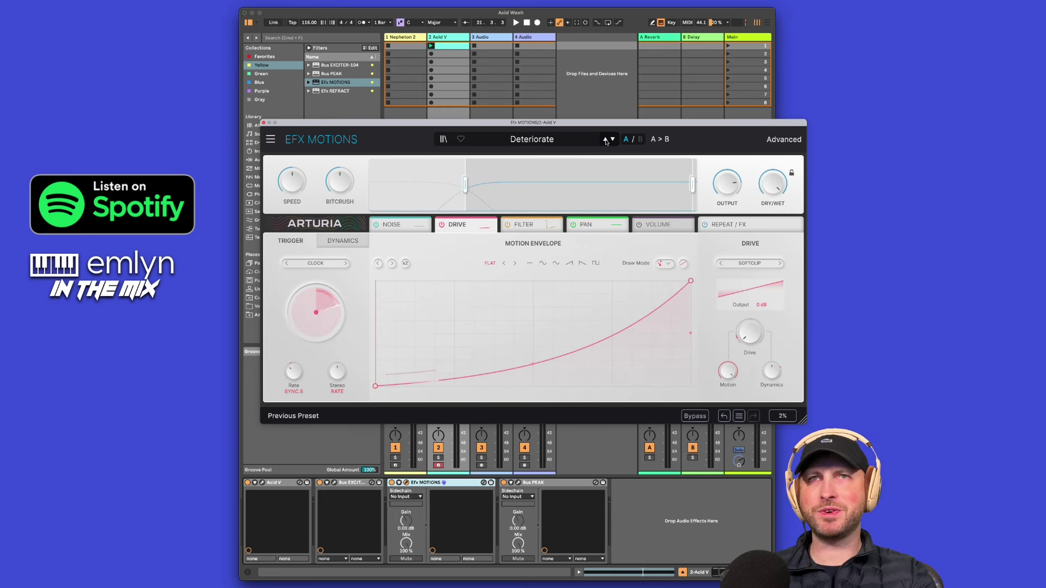
{"action": "left_click", "coordinate": [606, 140]}
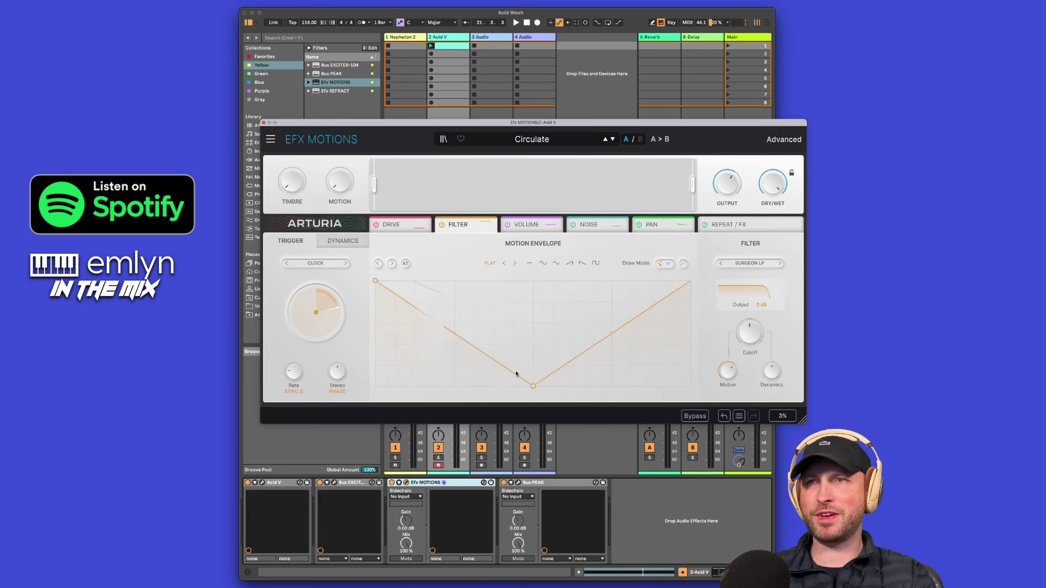
{"action": "key", "text": "space"}
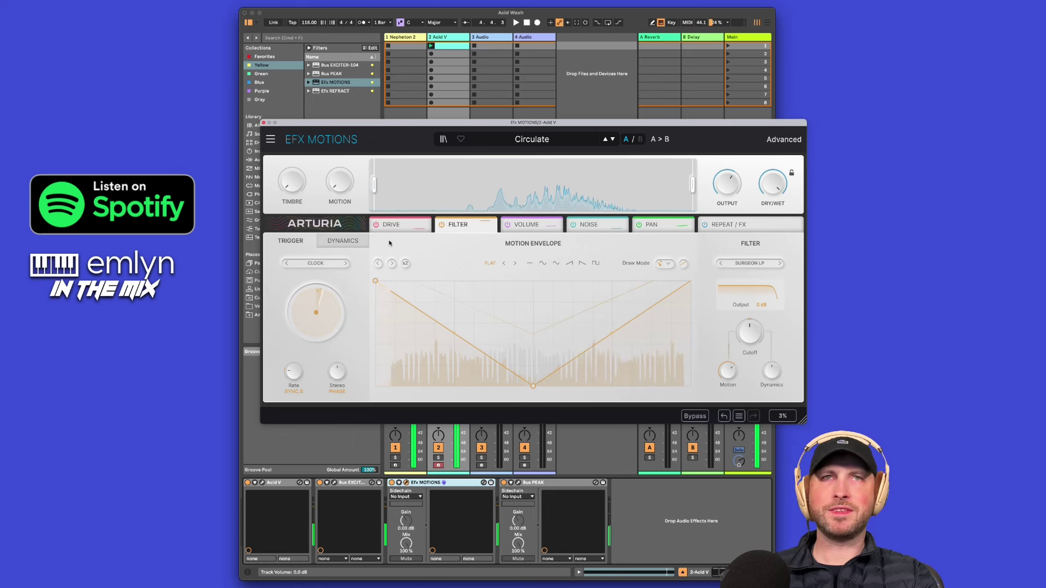
{"action": "left_click", "coordinate": [264, 123]}
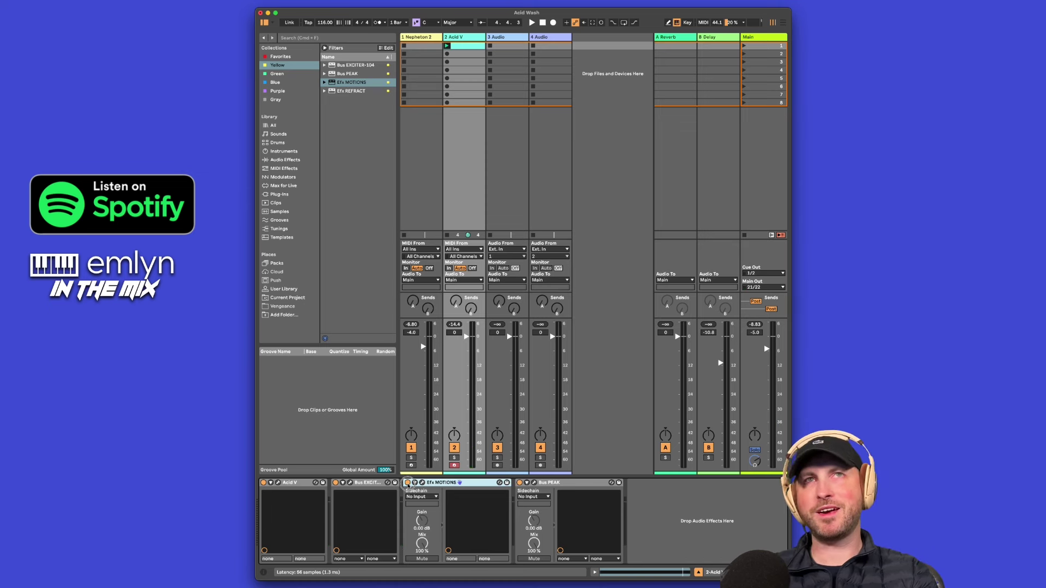
Bypass EFX MOTIONS, load Efx REFRACT in demo mode, and place it before Bus PEAK
{"action": "left_click", "coordinate": [408, 483]}
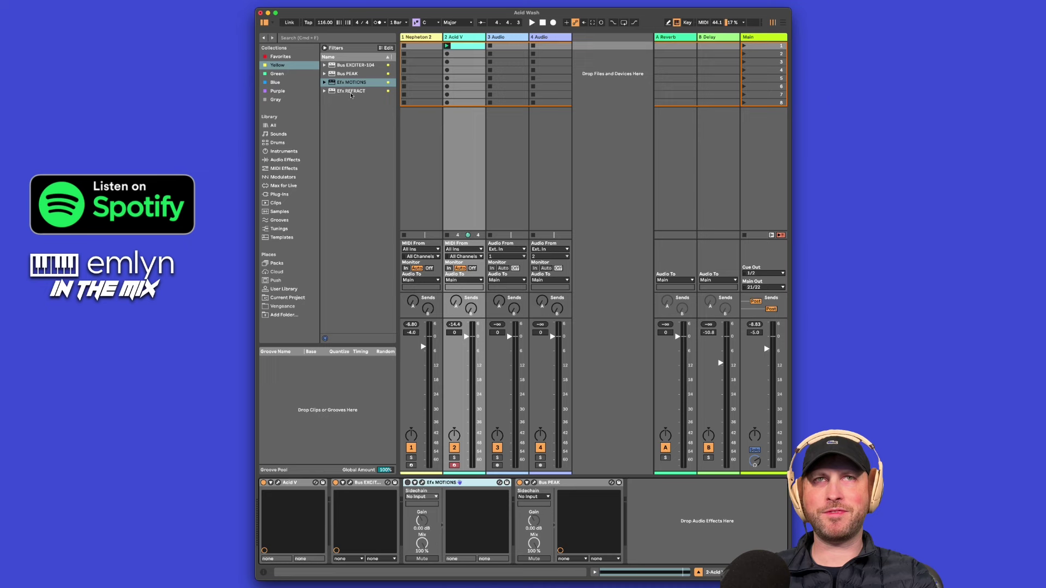
{"action": "double_click", "coordinate": [351, 91]}
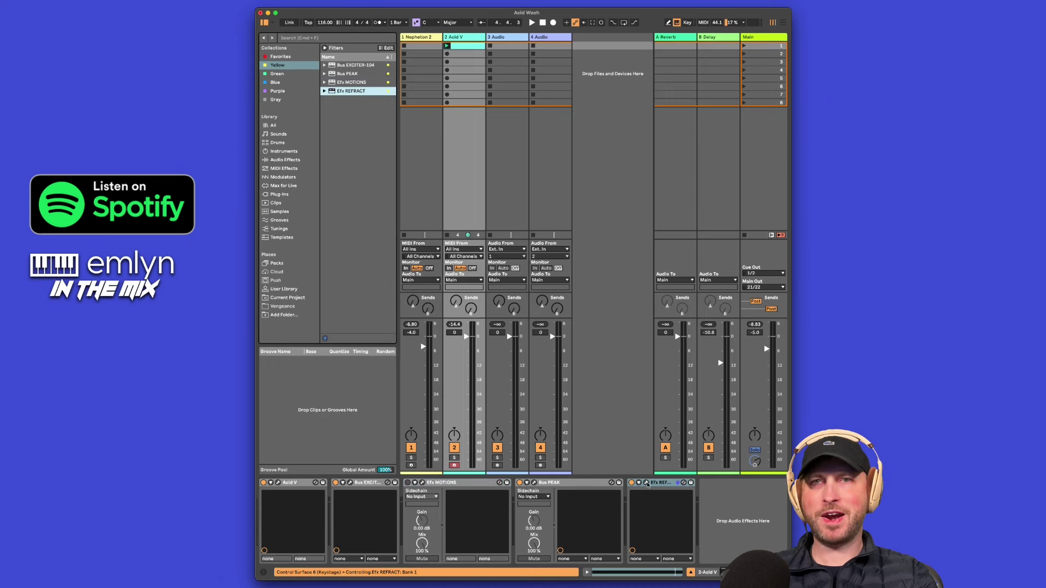
{"action": "left_click", "coordinate": [648, 485]}
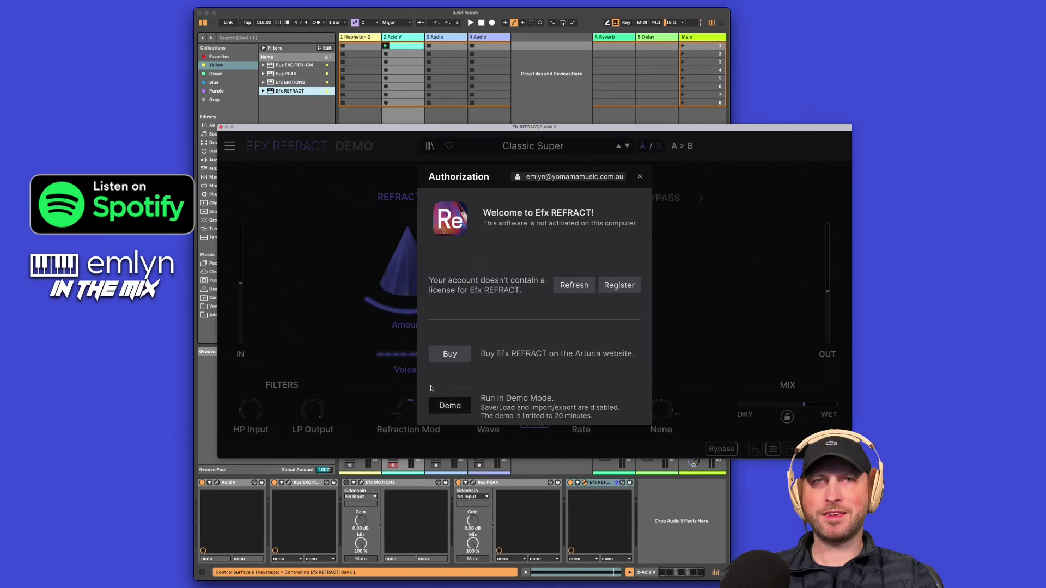
{"action": "left_click", "coordinate": [458, 407]}
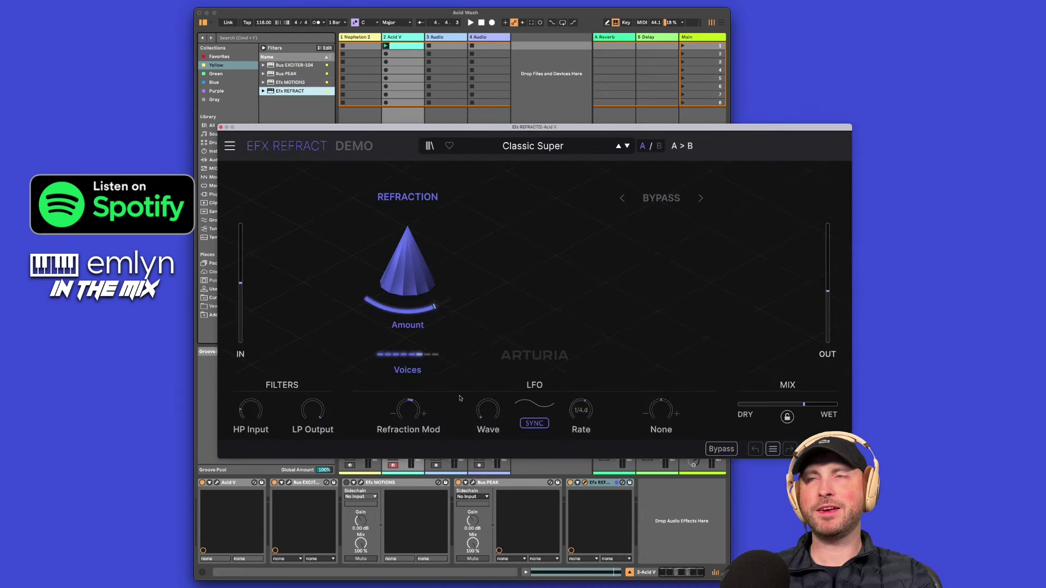
{"action": "left_click_drag", "start_coordinate": [417, 127], "coordinate": [401, 89]}
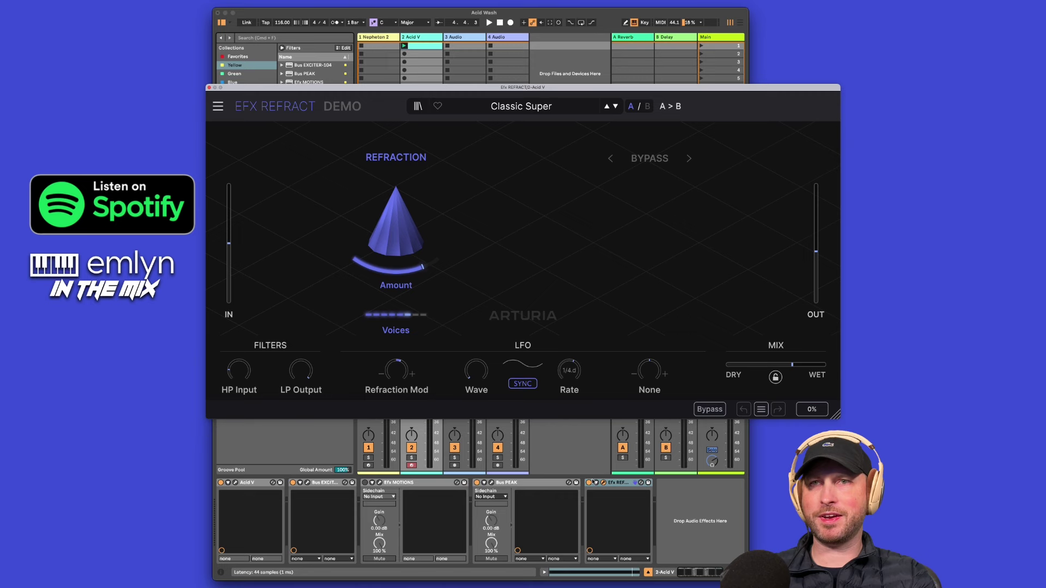
{"action": "left_click_drag", "start_coordinate": [624, 484], "coordinate": [482, 488]}
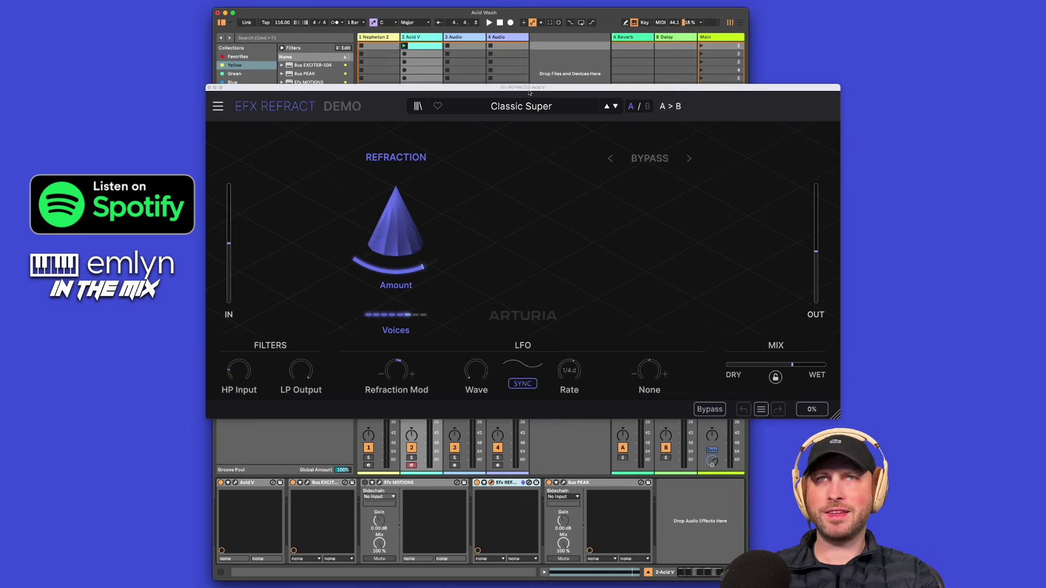
{"action": "left_click_drag", "start_coordinate": [529, 88], "coordinate": [515, 117]}
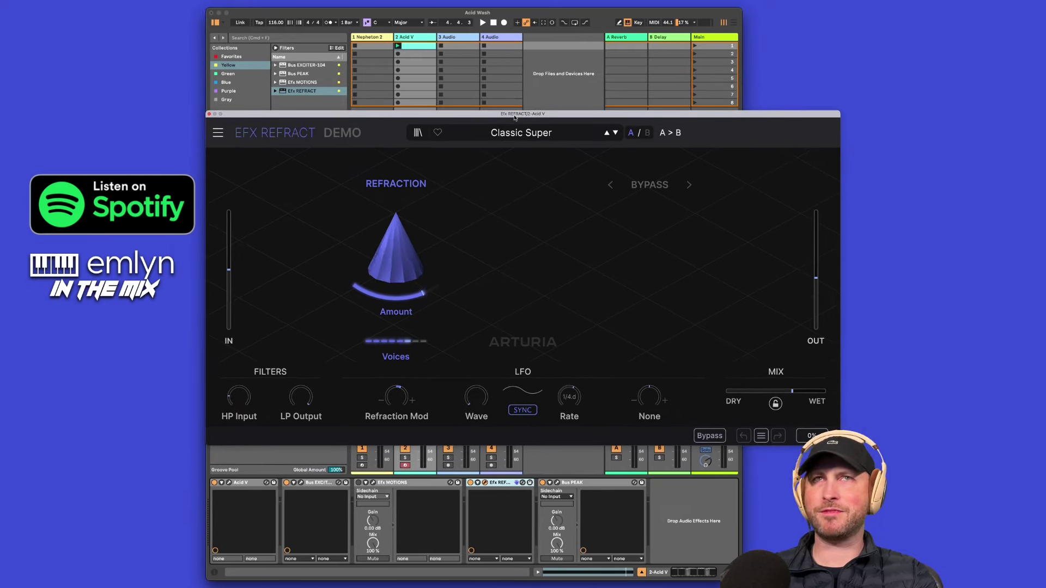
Audition Golden Bandpath, setting mode to harmonizer, chord to 7 and Spray to about 1256 ms
{"action": "left_click", "coordinate": [551, 12]}
{"action": "key", "text": "space"}
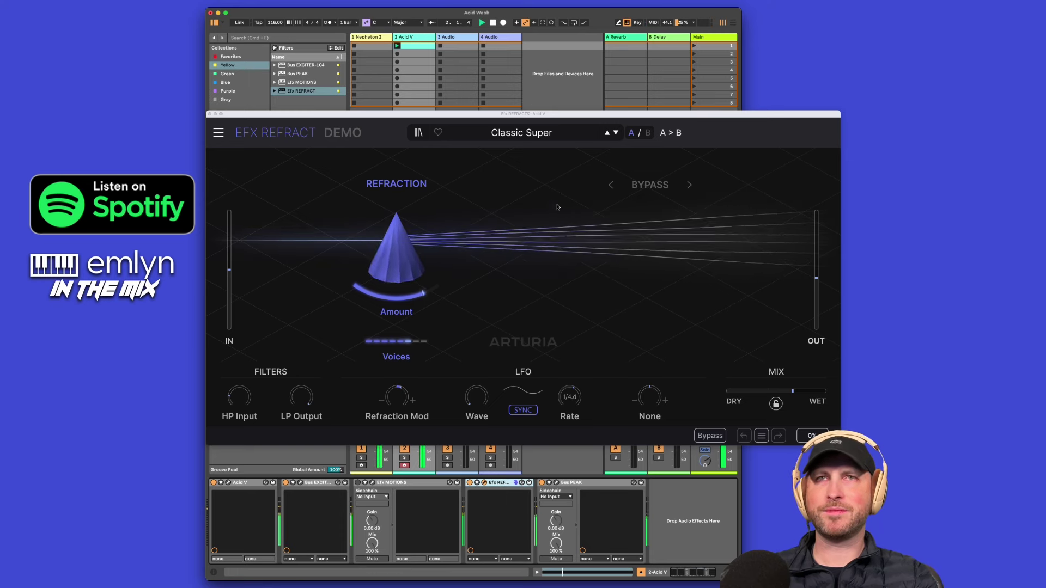
{"action": "left_click", "coordinate": [616, 134]}
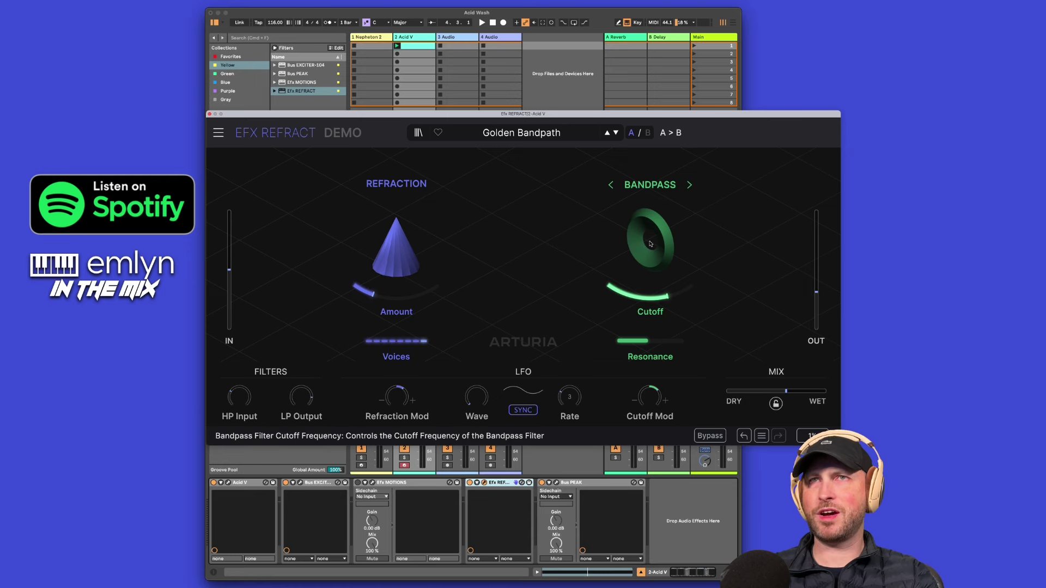
{"action": "key", "text": "space"}
{"action": "left_click", "coordinate": [689, 185]}
{"action": "left_click", "coordinate": [690, 185]}
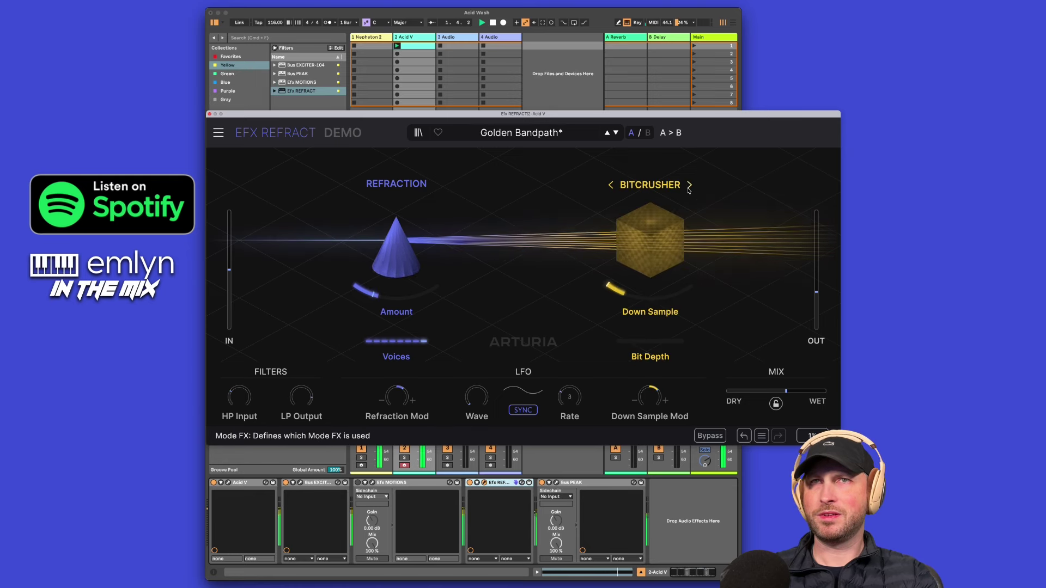
{"action": "left_click", "coordinate": [689, 185]}
{"action": "left_click", "coordinate": [689, 185]}
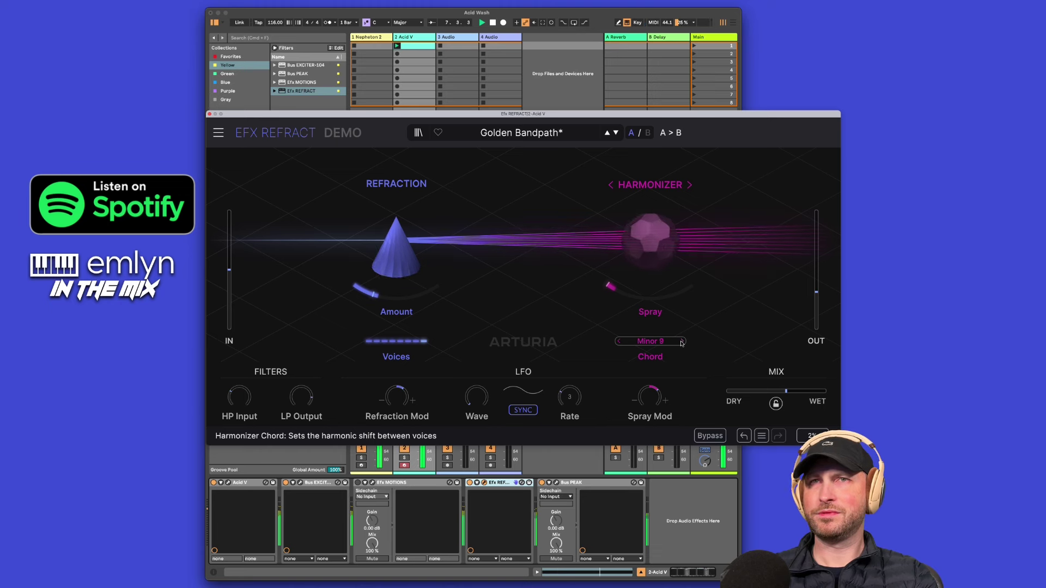
{"action": "left_click", "coordinate": [681, 341]}
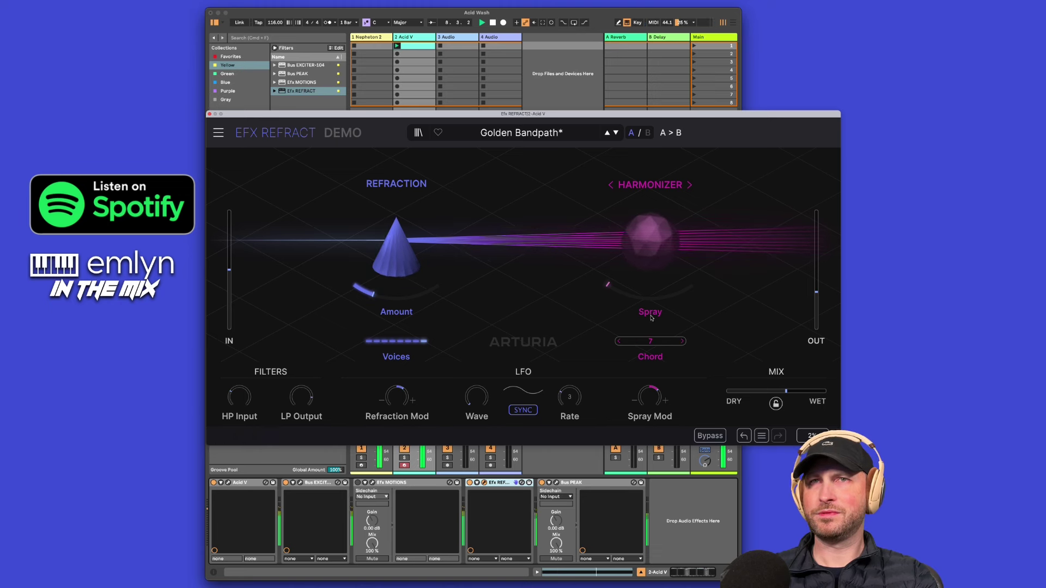
{"action": "left_click_drag", "start_coordinate": [625, 297], "coordinate": [705, 290]}
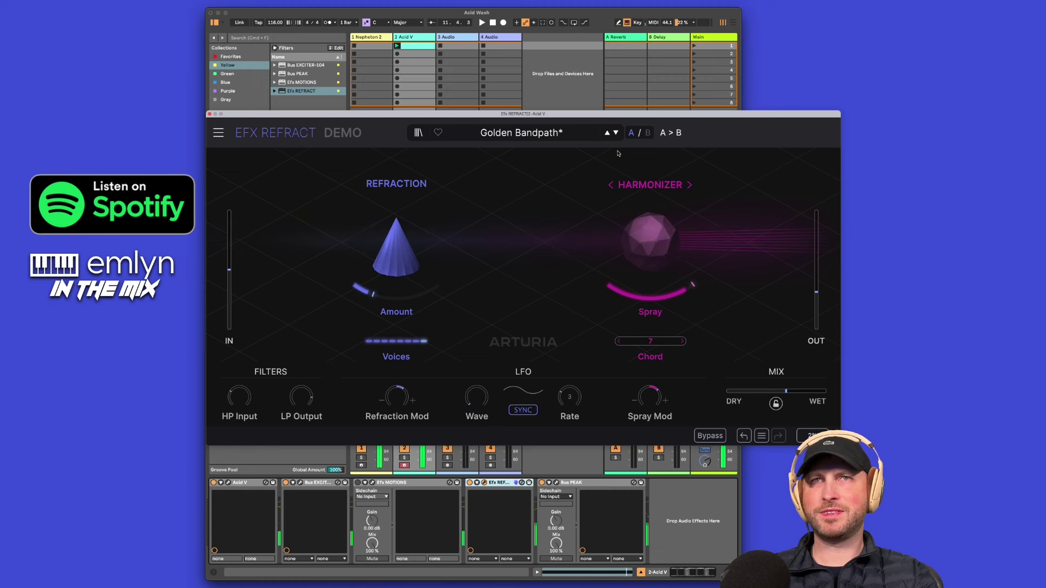
Load Subtle Octaver and raise refraction Amount to 35.6% and voices to 4
{"action": "left_click", "coordinate": [616, 133]}
{"action": "key", "text": "space"}
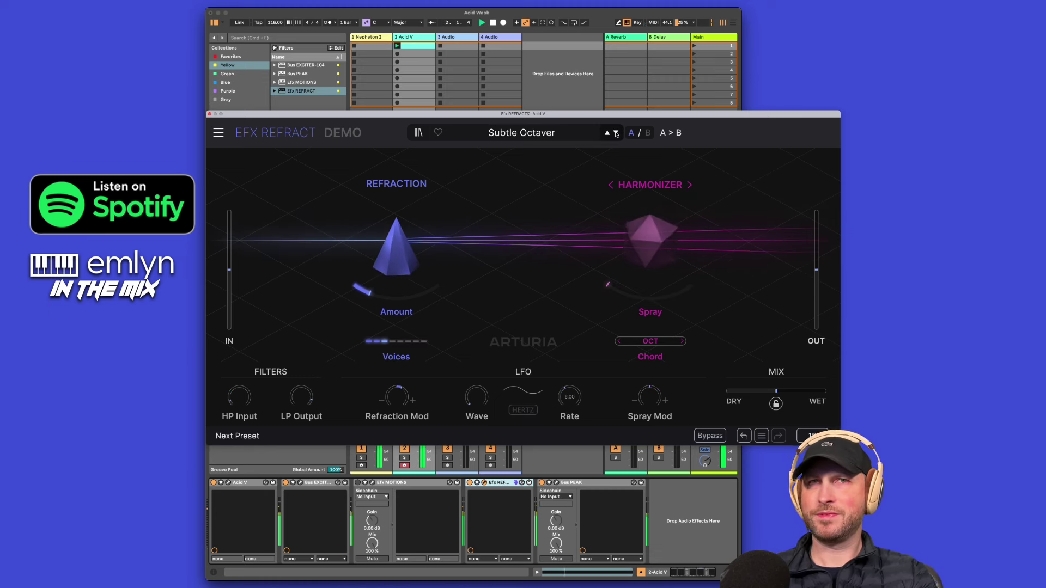
{"action": "left_click_drag", "start_coordinate": [361, 292], "coordinate": [385, 297]}
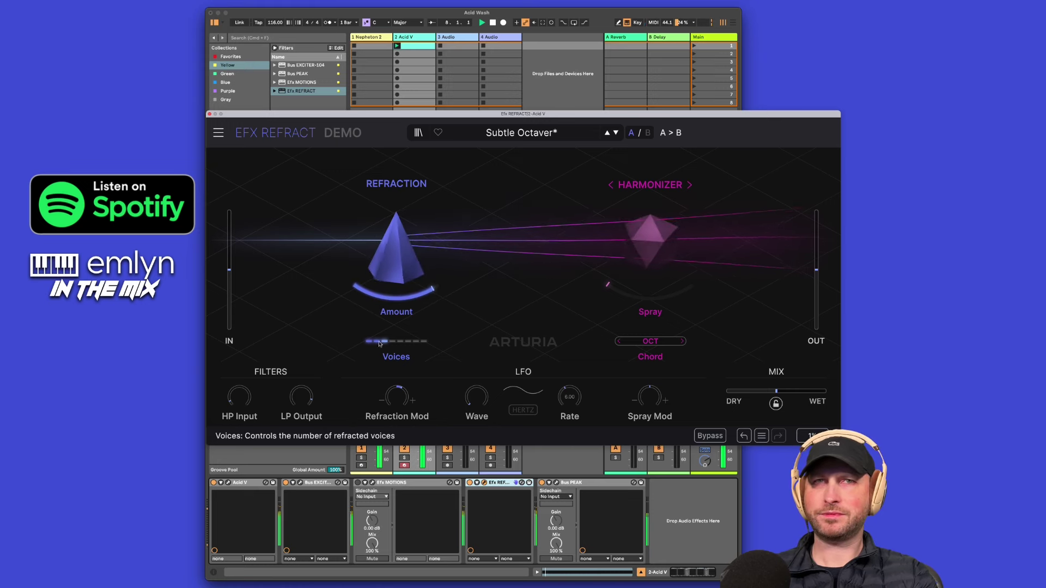
{"action": "left_click_drag", "start_coordinate": [406, 341], "coordinate": [436, 338]}
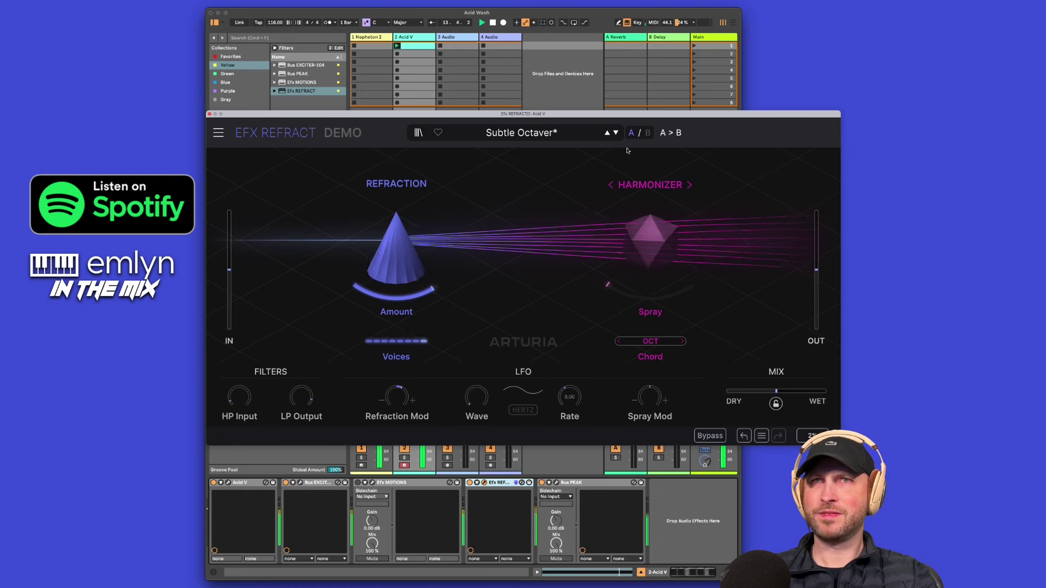
Load Comb Drums, lower its comb resonance, and settle refraction voices back at 4
{"action": "left_click", "coordinate": [618, 133]}
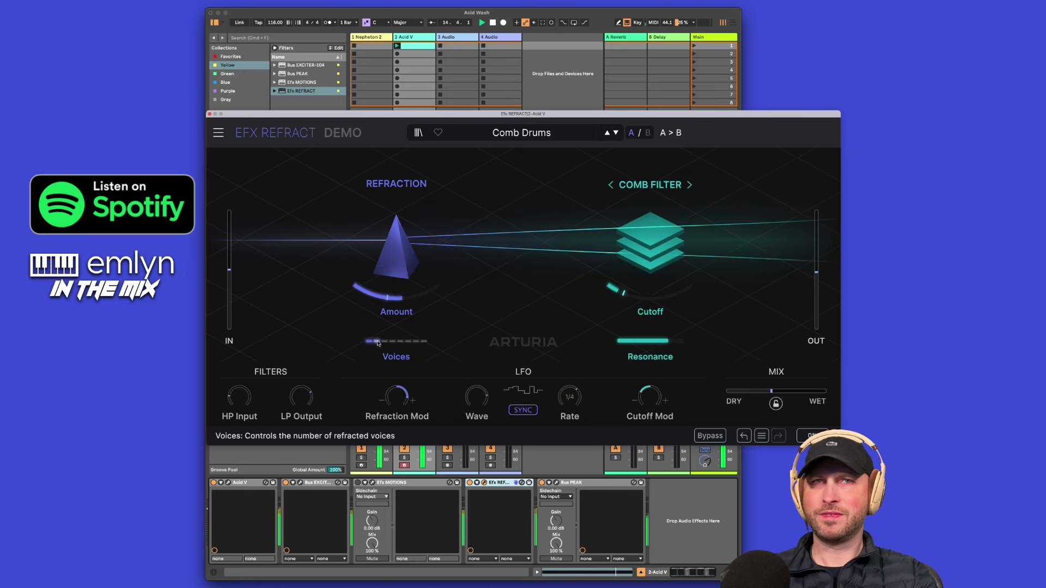
{"action": "left_click_drag", "start_coordinate": [376, 341], "coordinate": [501, 342]}
{"action": "mouse_move", "coordinate": [678, 342]}
{"action": "left_mouse_down"}
{"action": "mouse_move", "coordinate": [630, 341]}
{"action": "mouse_move", "coordinate": [687, 341]}
{"action": "left_mouse_up"}
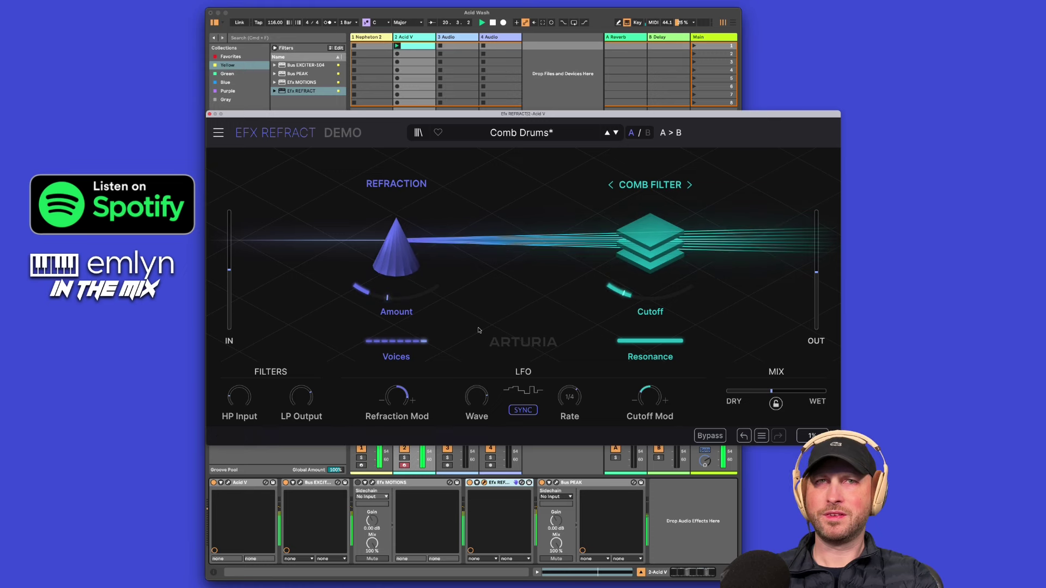
{"action": "mouse_move", "coordinate": [402, 342]}
{"action": "left_mouse_down"}
{"action": "mouse_move", "coordinate": [359, 349]}
{"action": "mouse_move", "coordinate": [409, 341]}
{"action": "left_mouse_up"}
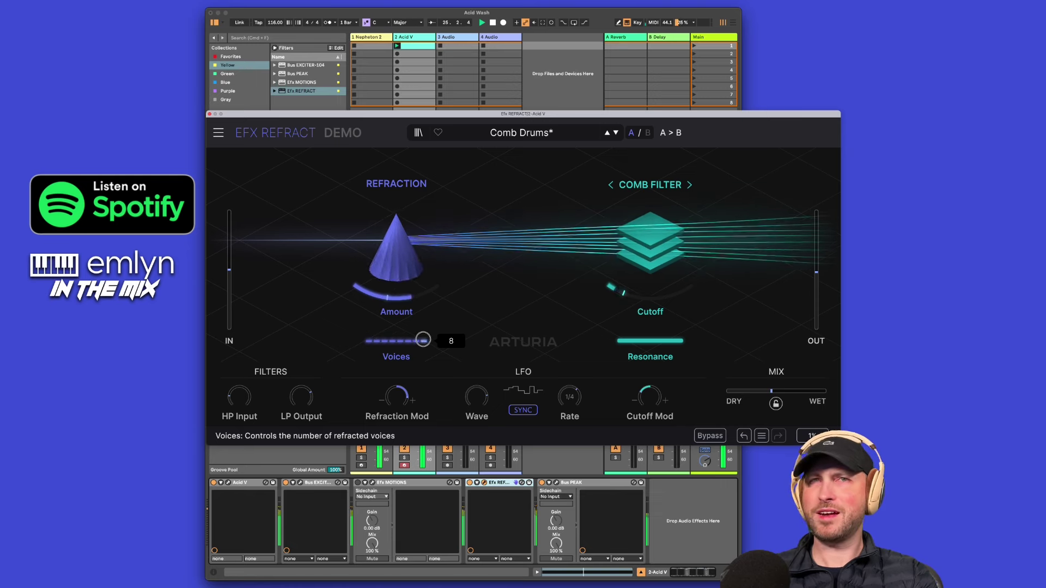
{"action": "left_click_drag", "start_coordinate": [423, 340], "coordinate": [371, 345]}
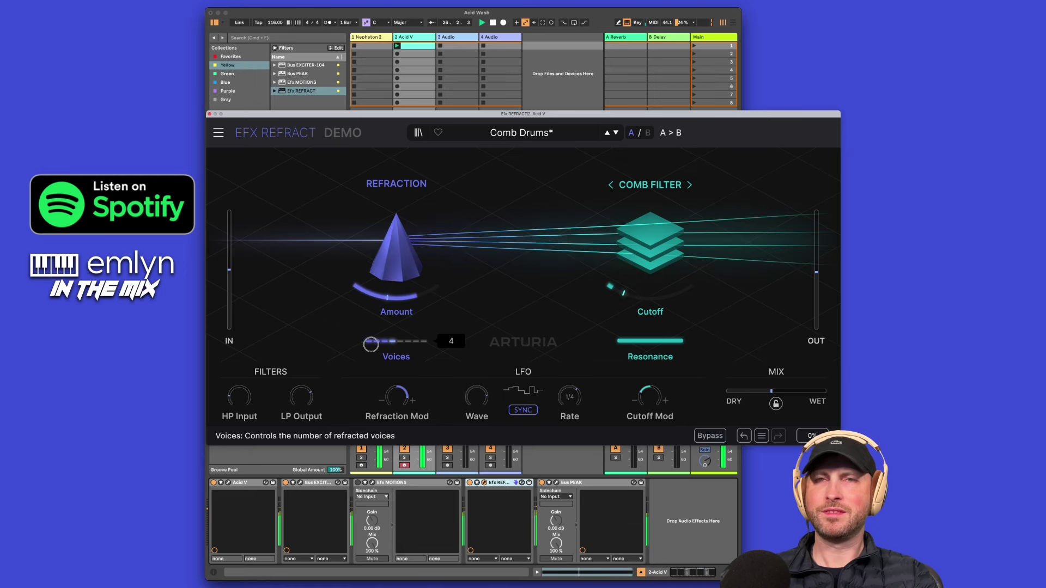
Load Lofi Tape Spread, raise drive to about 33 dB, set voices to 3, and lower the amount
{"action": "left_click", "coordinate": [615, 133]}
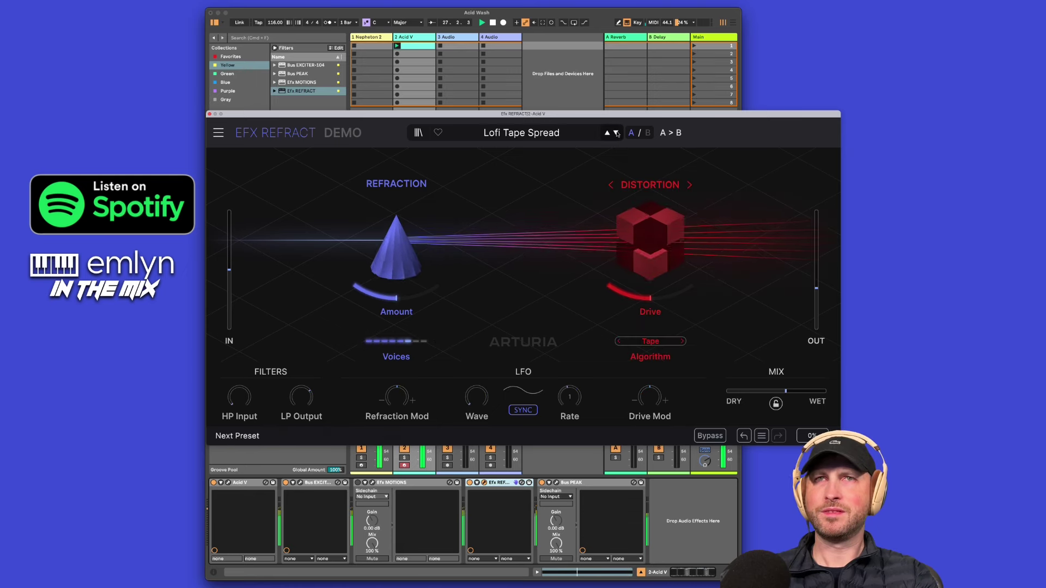
{"action": "left_click_drag", "start_coordinate": [651, 298], "coordinate": [664, 296]}
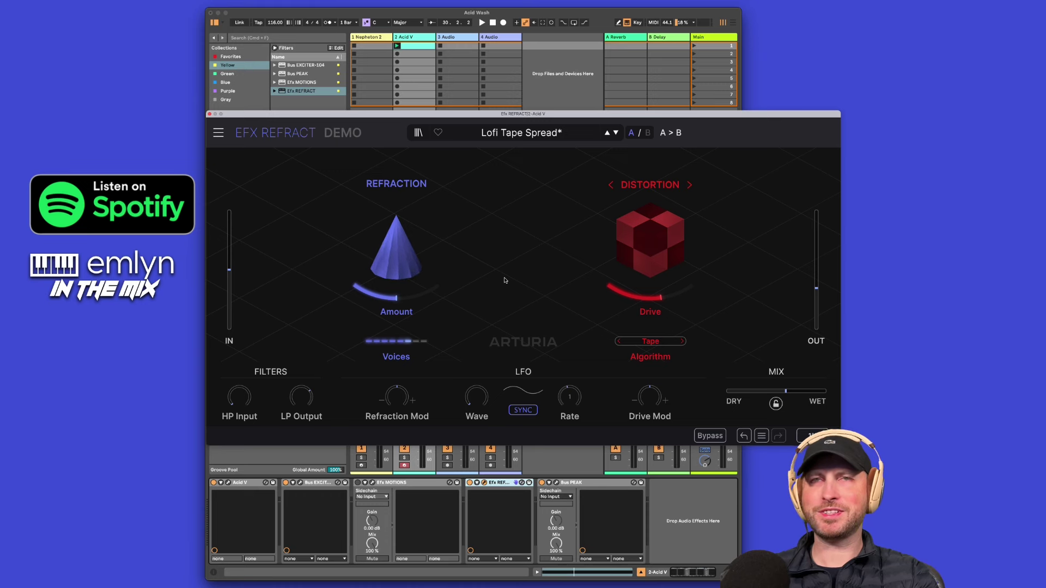
{"action": "mouse_move", "coordinate": [673, 227]}
{"action": "key", "text": "space"}
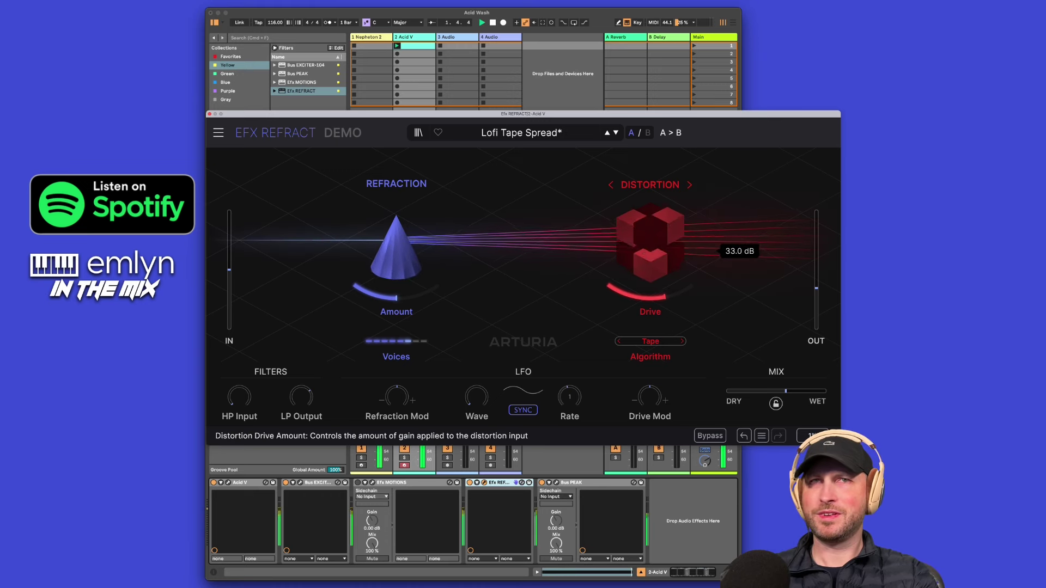
{"action": "left_click_drag", "start_coordinate": [410, 341], "coordinate": [451, 341]}
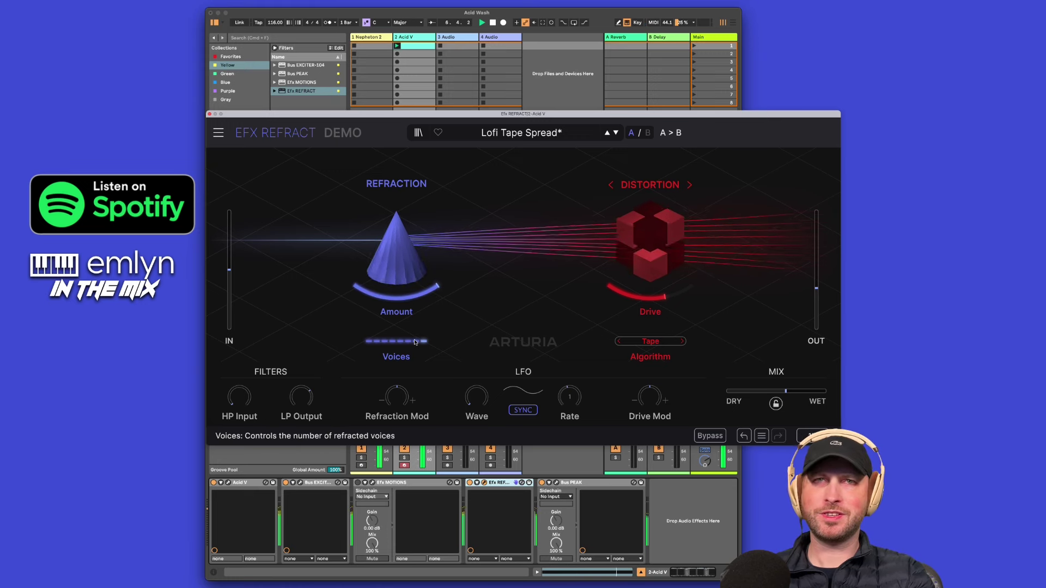
{"action": "mouse_move", "coordinate": [406, 342]}
{"action": "left_mouse_down"}
{"action": "mouse_move", "coordinate": [347, 343]}
{"action": "mouse_move", "coordinate": [397, 341]}
{"action": "left_mouse_up"}
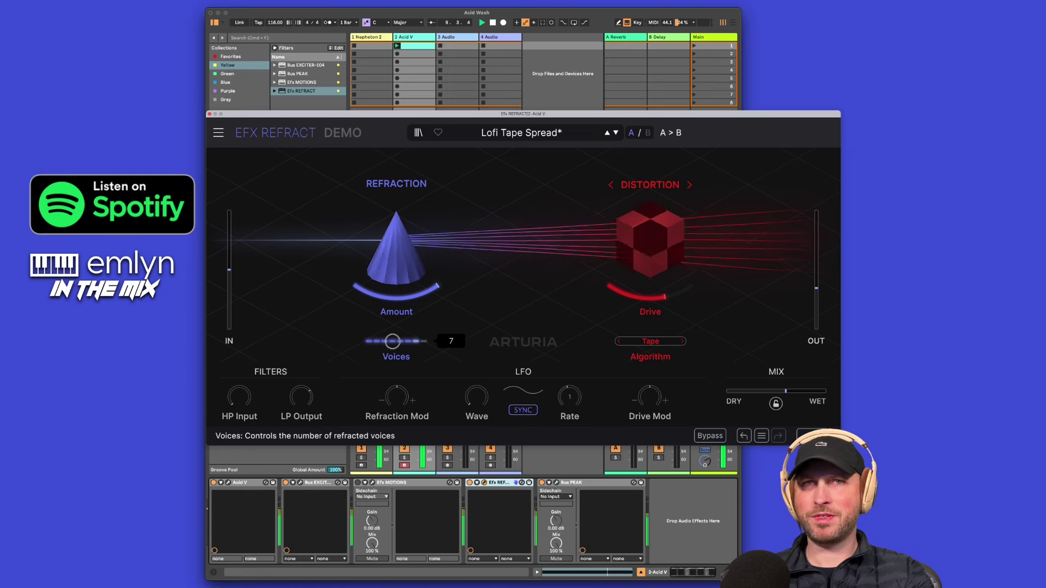
{"action": "left_click_drag", "start_coordinate": [418, 289], "coordinate": [414, 311]}
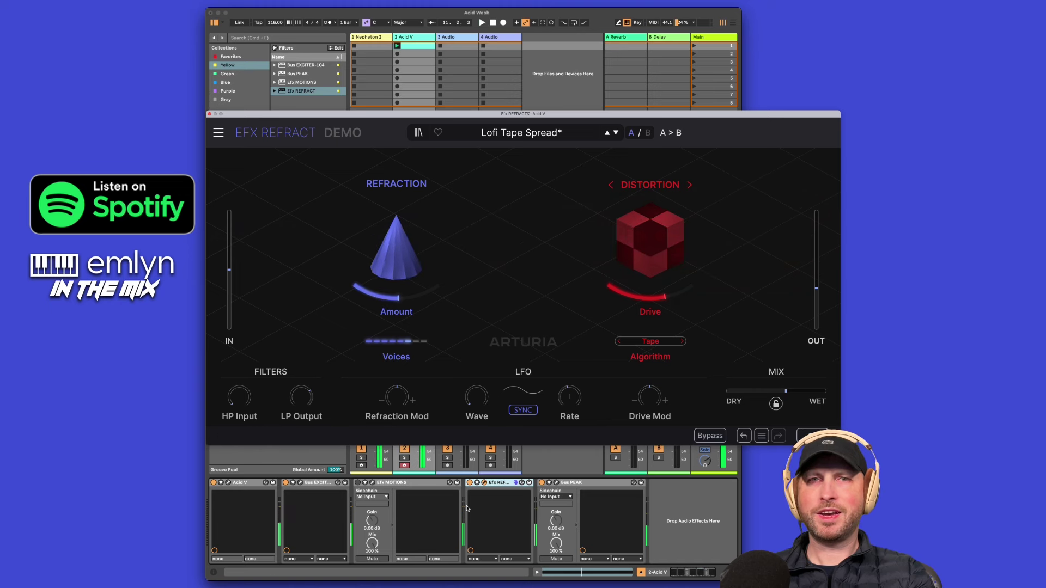
Move Efx REFRACT ahead of Efx MOTIONS and arrange both plugin windows side by side
{"action": "left_click", "coordinate": [390, 484]}
{"action": "left_click_drag", "start_coordinate": [497, 484], "coordinate": [374, 492]}
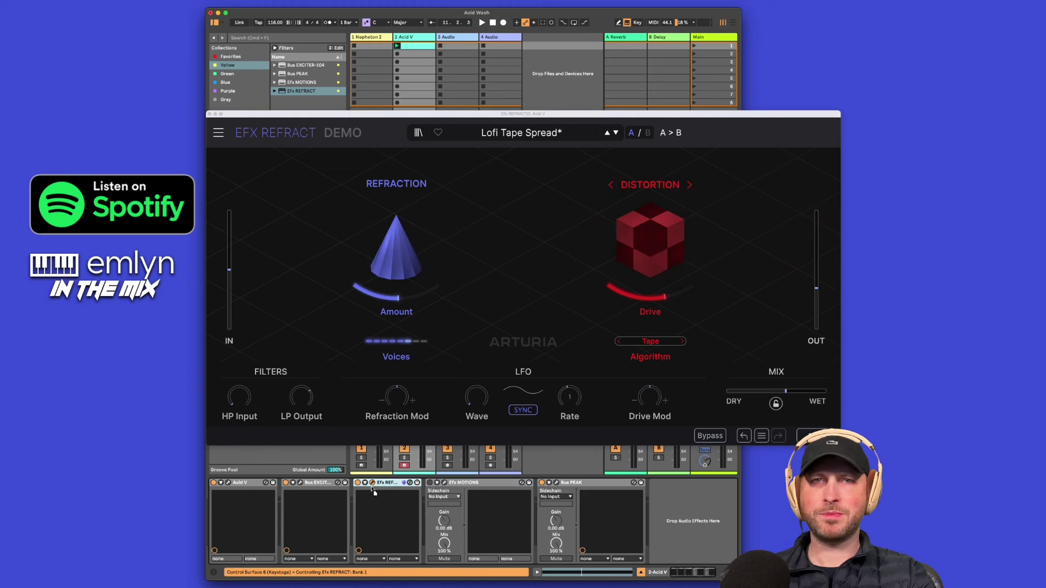
{"action": "left_click", "coordinate": [444, 483]}
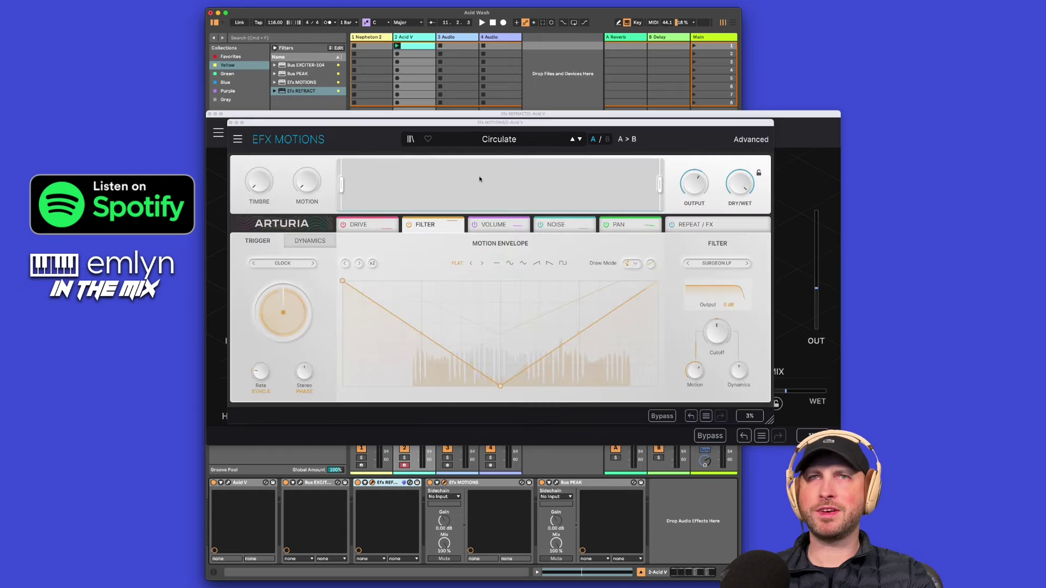
{"action": "left_click_drag", "start_coordinate": [472, 124], "coordinate": [833, 154]}
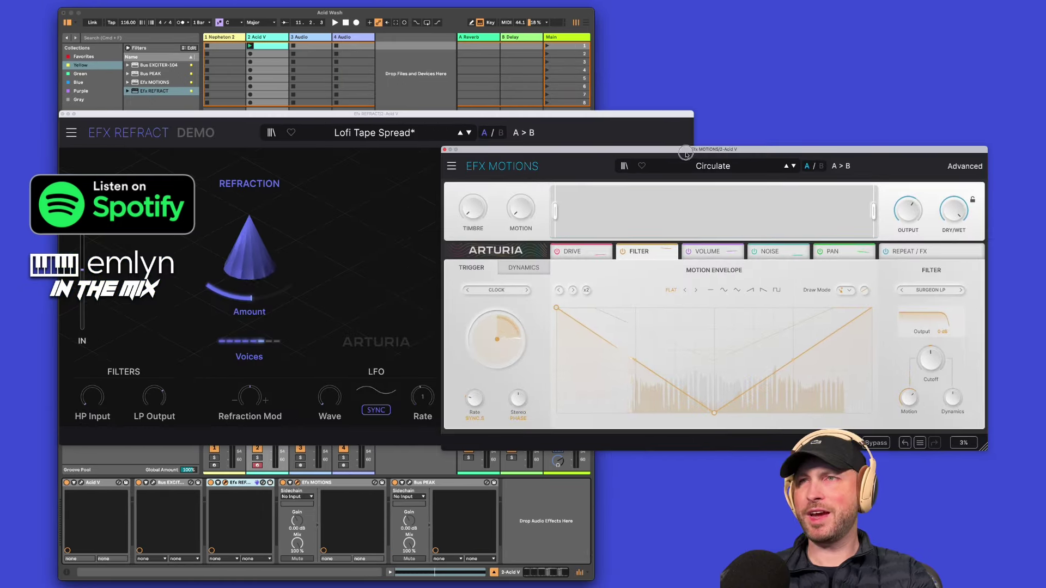
{"action": "left_click_drag", "start_coordinate": [686, 154], "coordinate": [767, 122]}
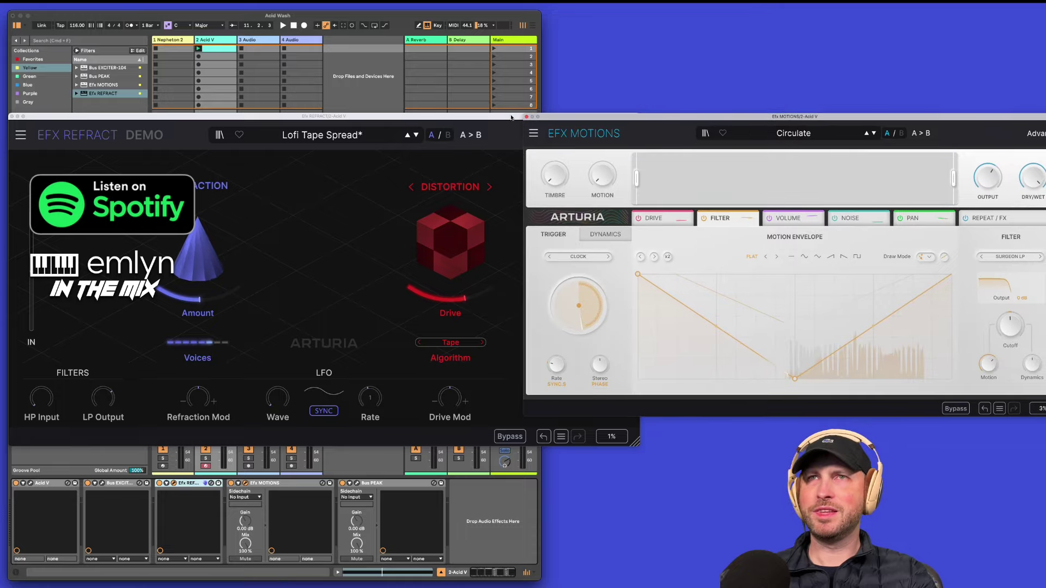
{"action": "left_click_drag", "start_coordinate": [511, 117], "coordinate": [451, 128]}
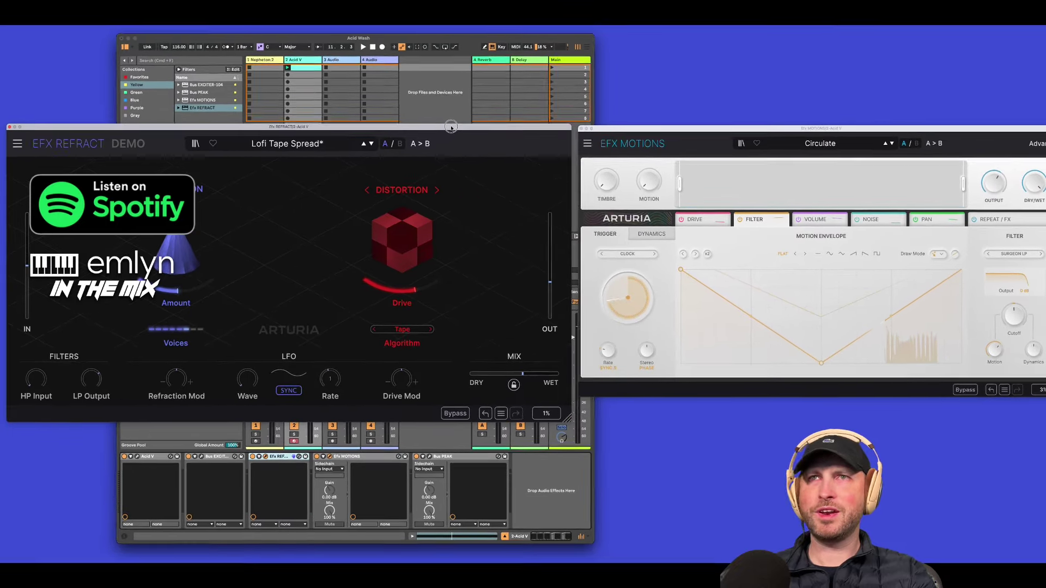
{"action": "left_click", "coordinate": [635, 128]}
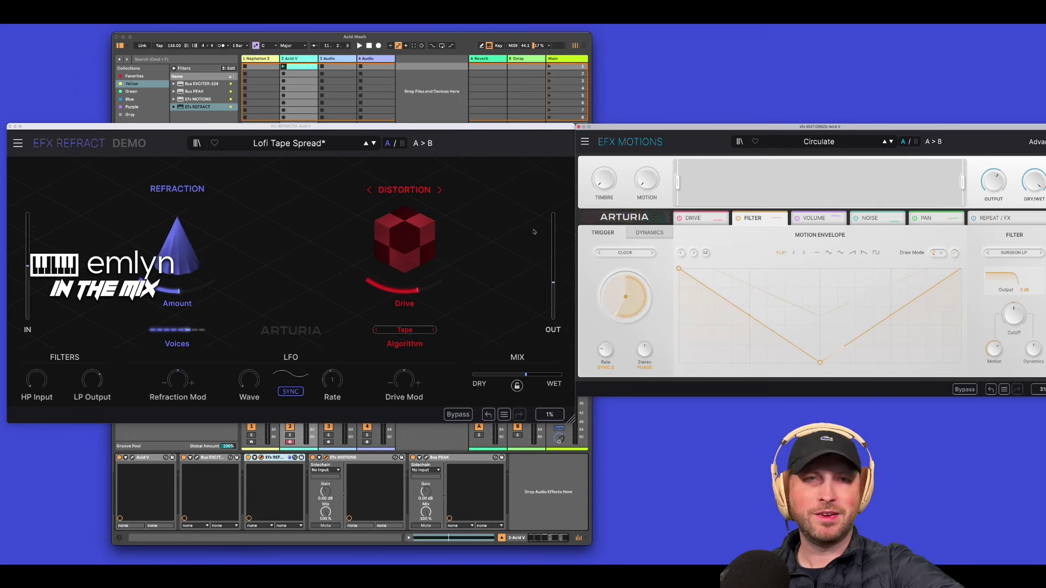
{"action": "left_click", "coordinate": [484, 130]}
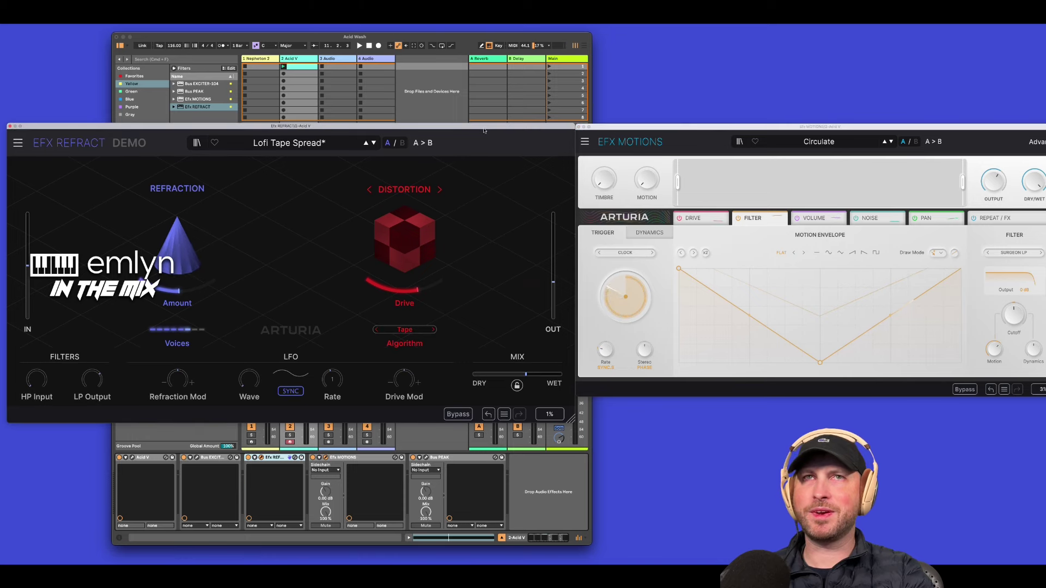
Play the chain, compare with a device off, then switch on Bus PEAK and Bus EXCITER
{"action": "key", "text": "space"}
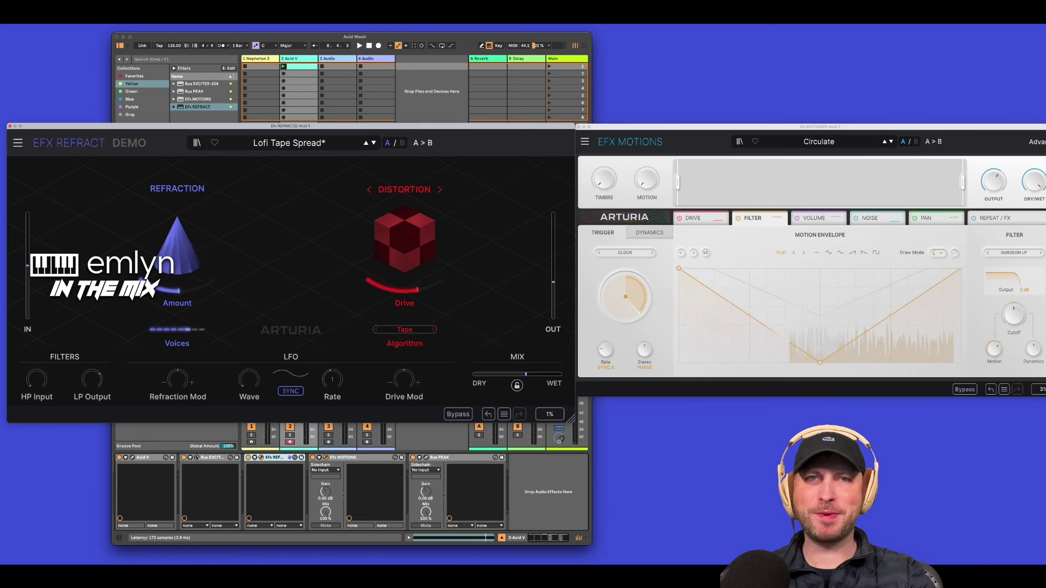
{"action": "left_click", "coordinate": [248, 457]}
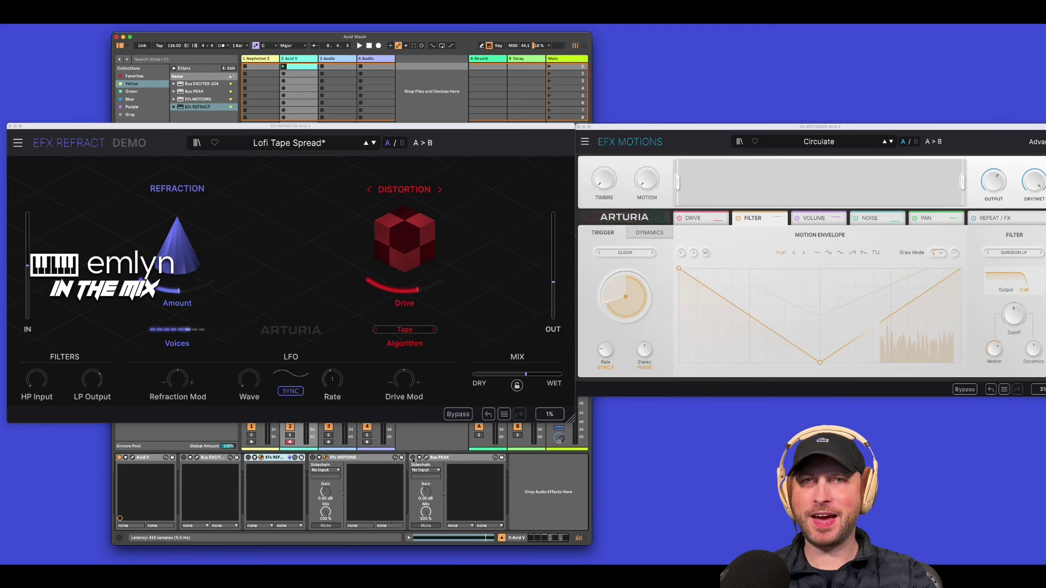
{"action": "key", "text": "space"}
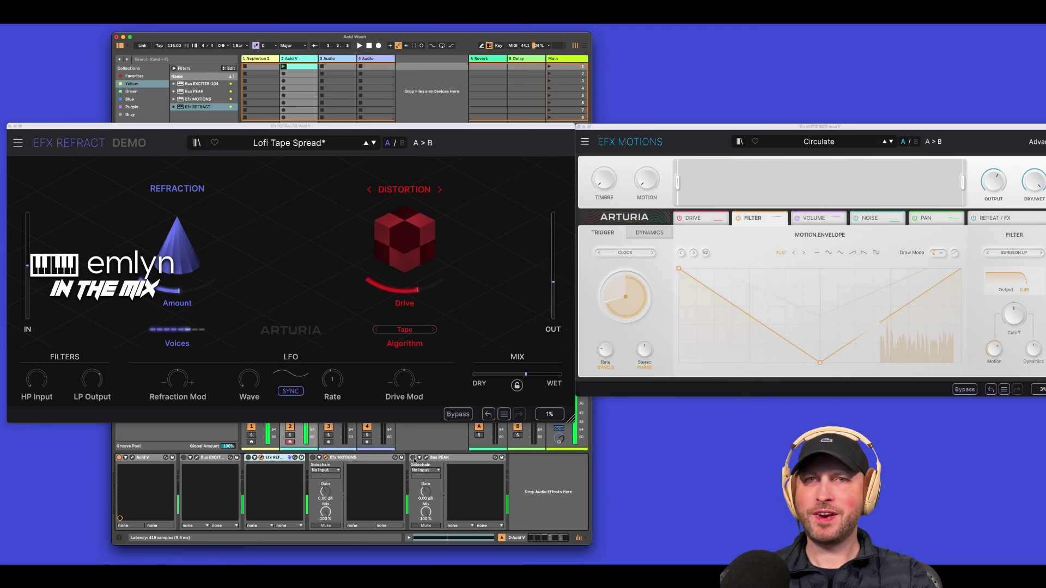
{"action": "left_click", "coordinate": [412, 458]}
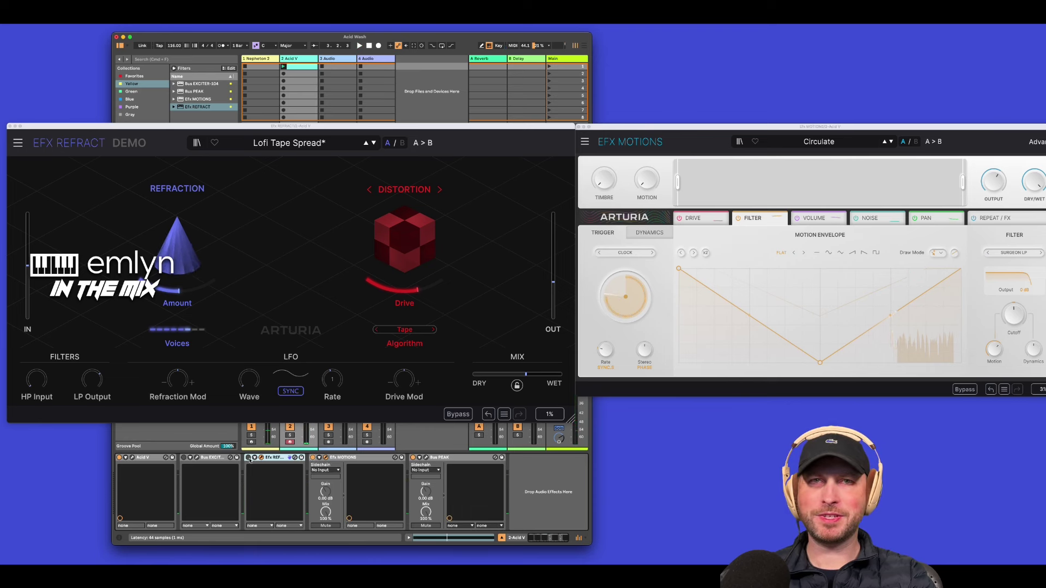
{"action": "left_click", "coordinate": [184, 458]}
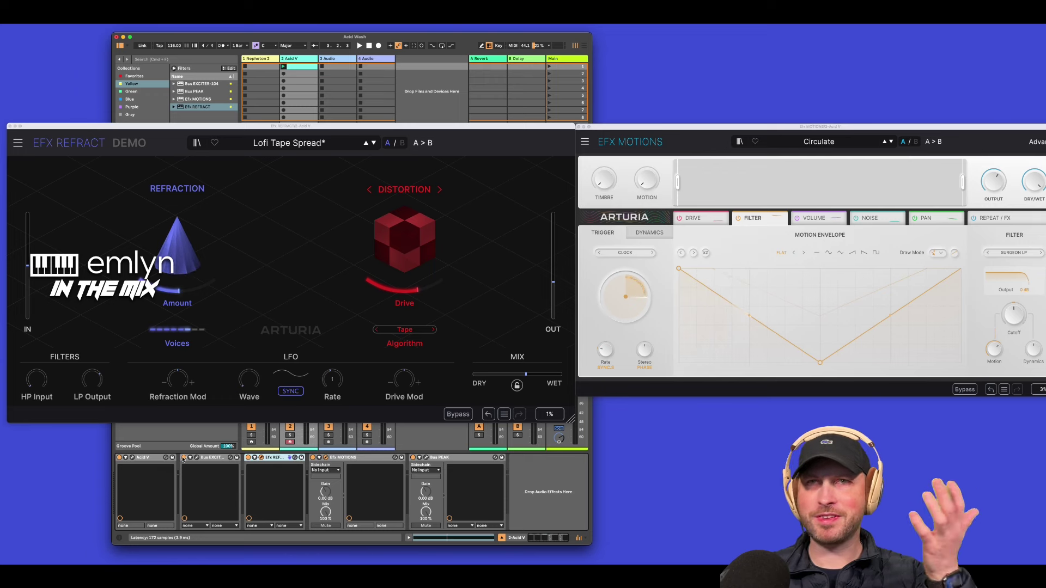
{"action": "key", "text": "space"}
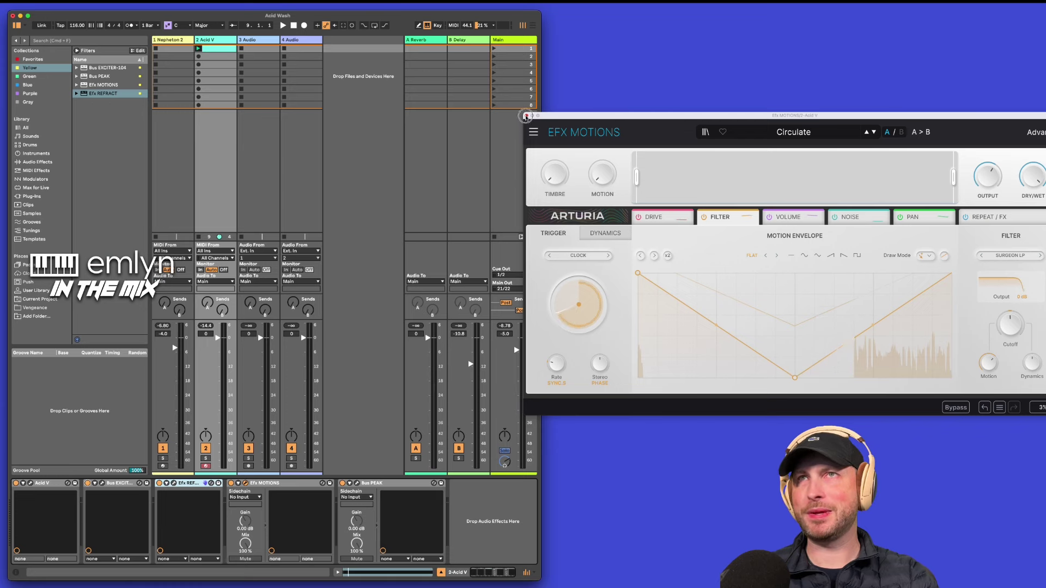
On Nepheton 2, add Efx MOTIONS with the Divine Drums preset and move it ahead of Bus PEAK
{"action": "left_click", "coordinate": [528, 115]}
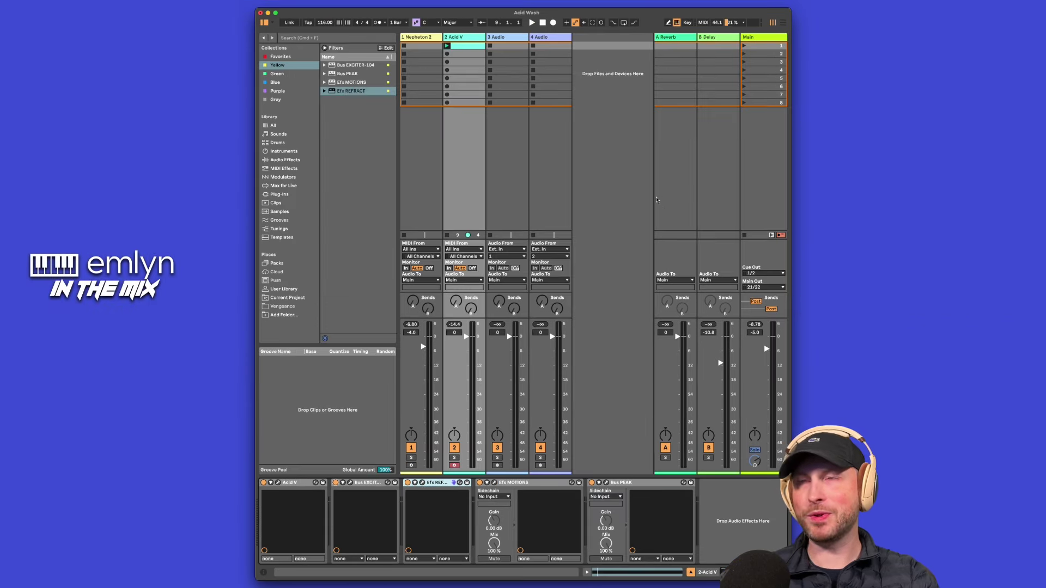
{"action": "left_click", "coordinate": [657, 200]}
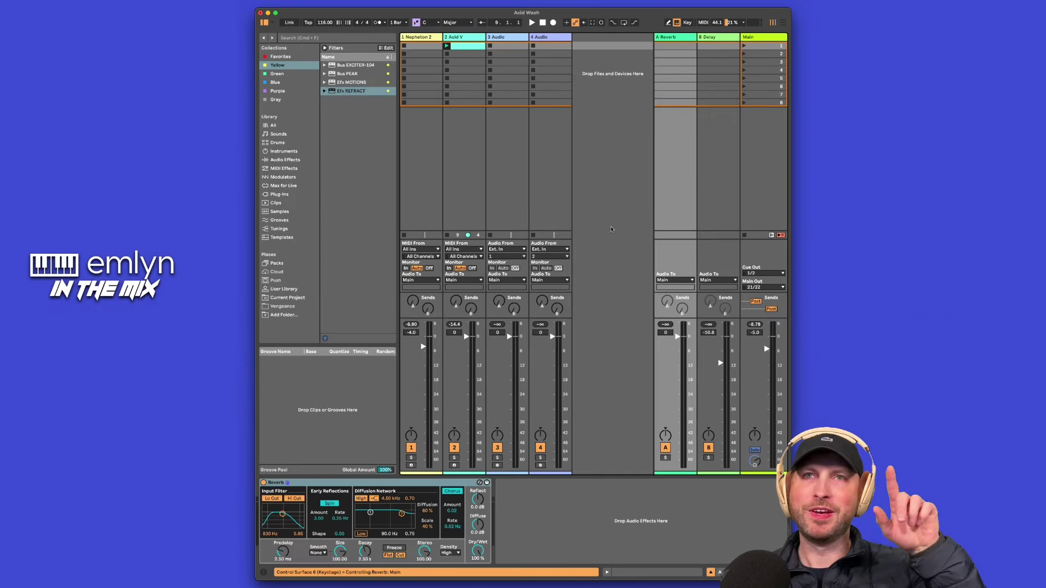
{"action": "left_click", "coordinate": [425, 38]}
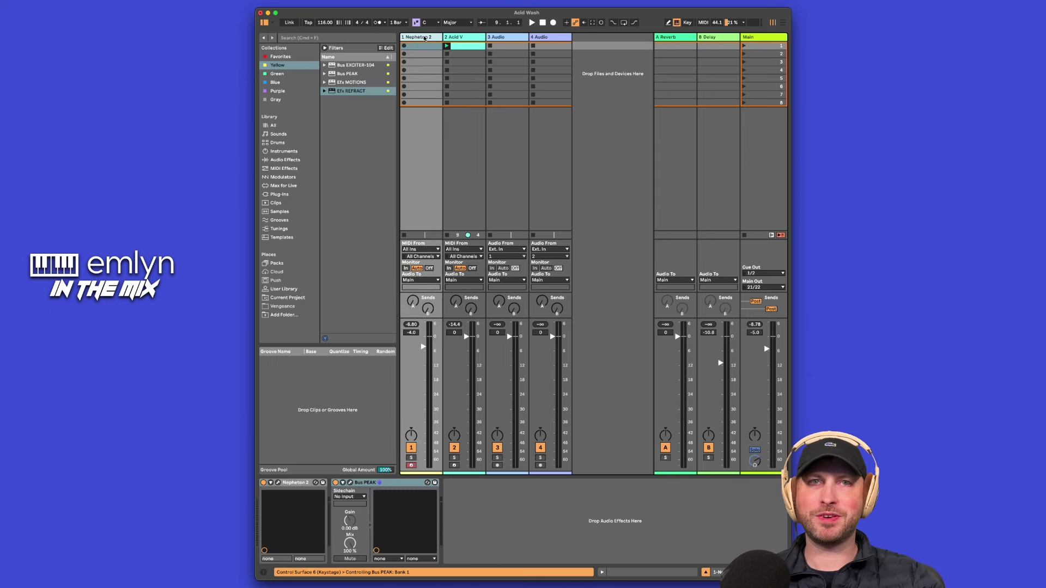
{"action": "double_click", "coordinate": [369, 83]}
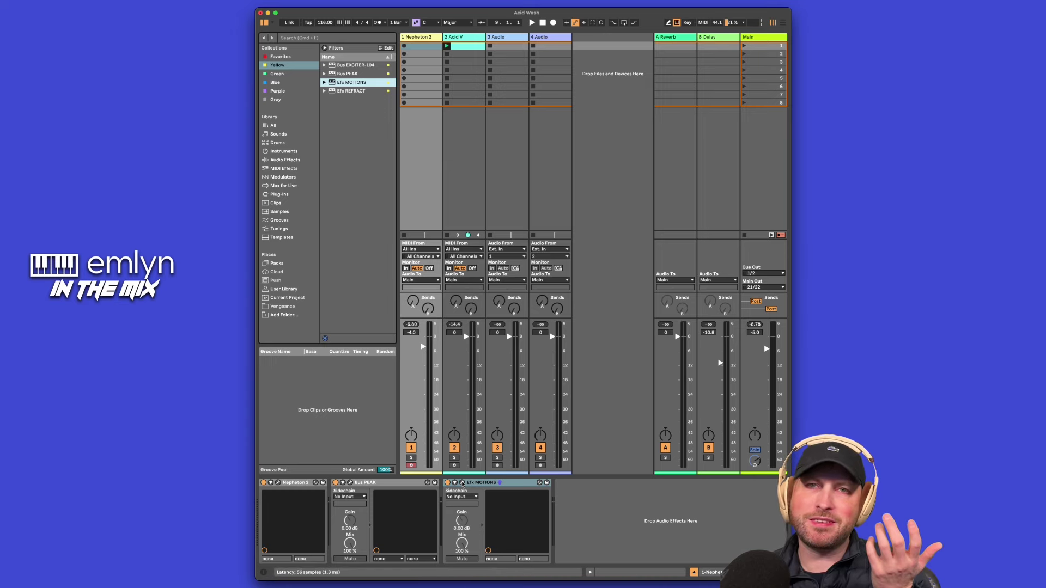
{"action": "left_click", "coordinate": [463, 484]}
{"action": "left_click_drag", "start_coordinate": [505, 116], "coordinate": [648, 125]}
{"action": "left_click", "coordinate": [620, 147]}
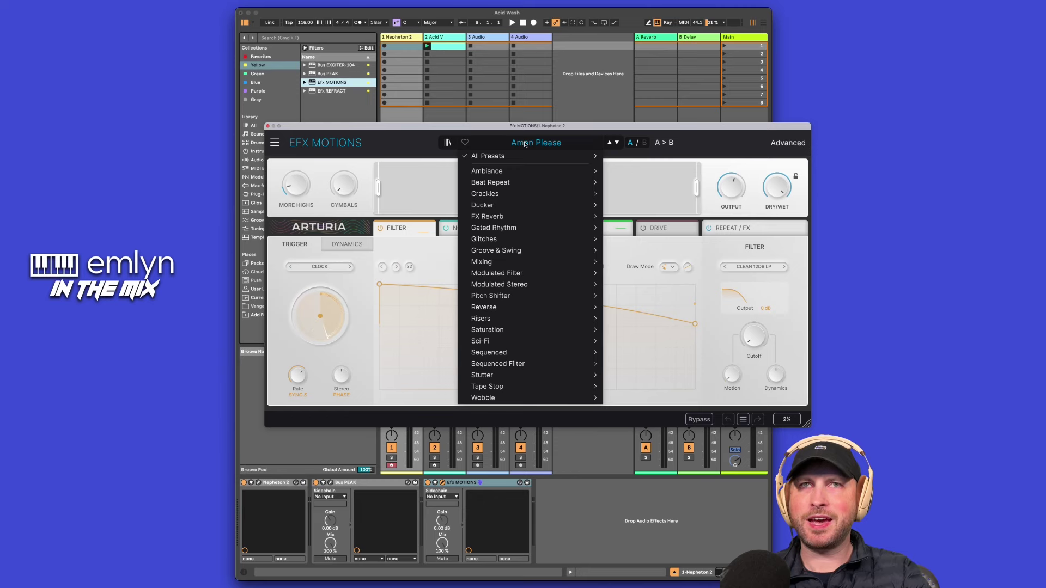
{"action": "mouse_move", "coordinate": [515, 185]}
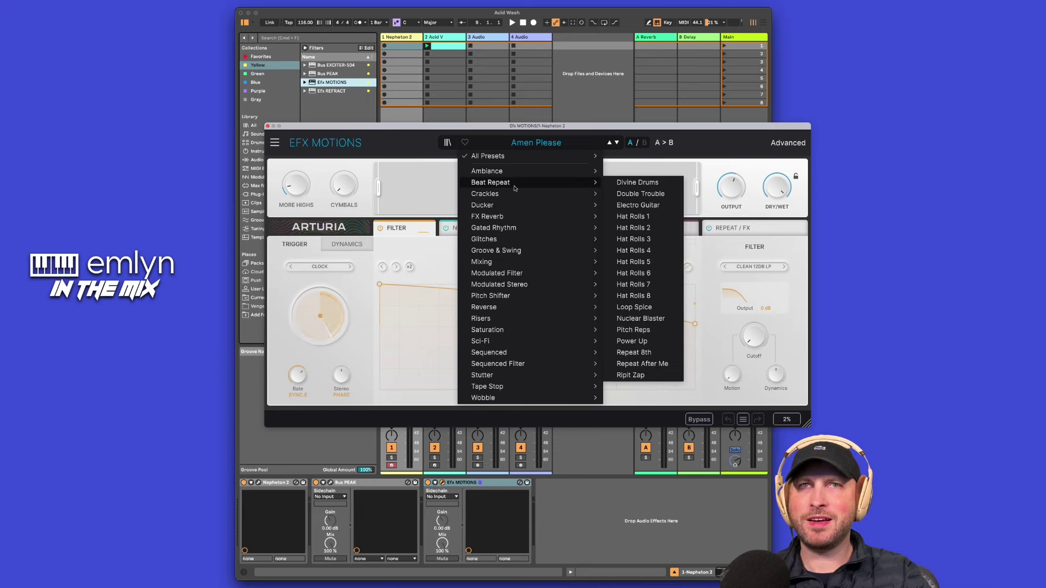
{"action": "left_click", "coordinate": [630, 183]}
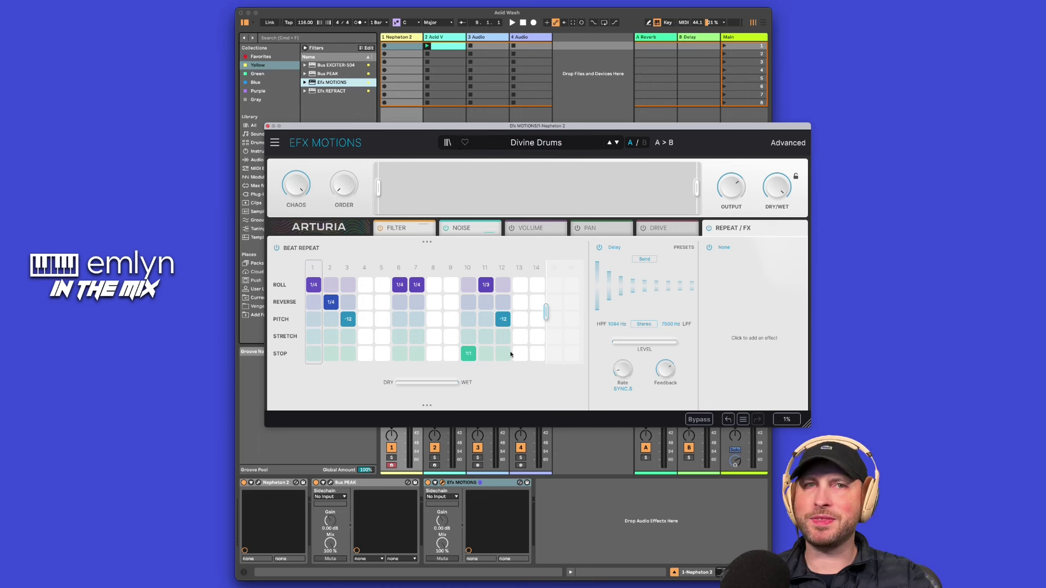
{"action": "left_click_drag", "start_coordinate": [496, 483], "coordinate": [331, 486]}
Place the Bus PEAK and EFX MOTIONS windows side by side and start the set playing
{"action": "left_click", "coordinate": [443, 483]}
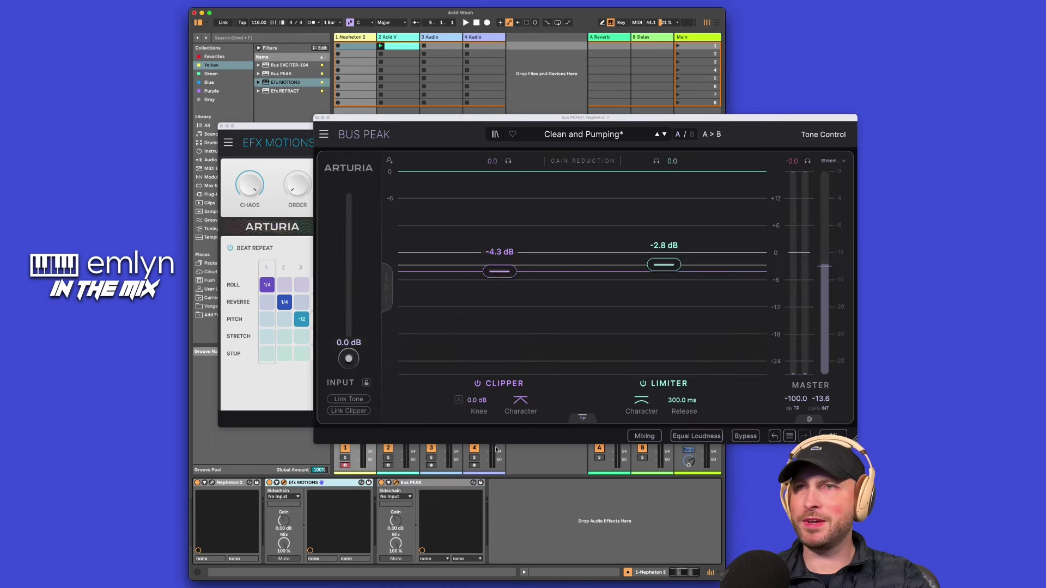
{"action": "left_click_drag", "start_coordinate": [542, 118], "coordinate": [987, 106]}
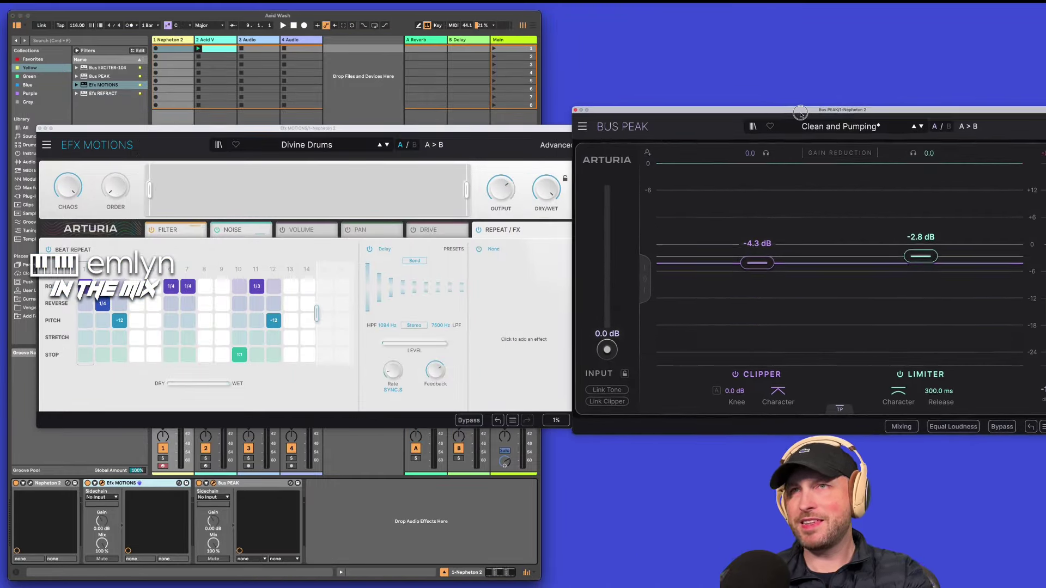
{"action": "left_click_drag", "start_coordinate": [807, 110], "coordinate": [401, 100]}
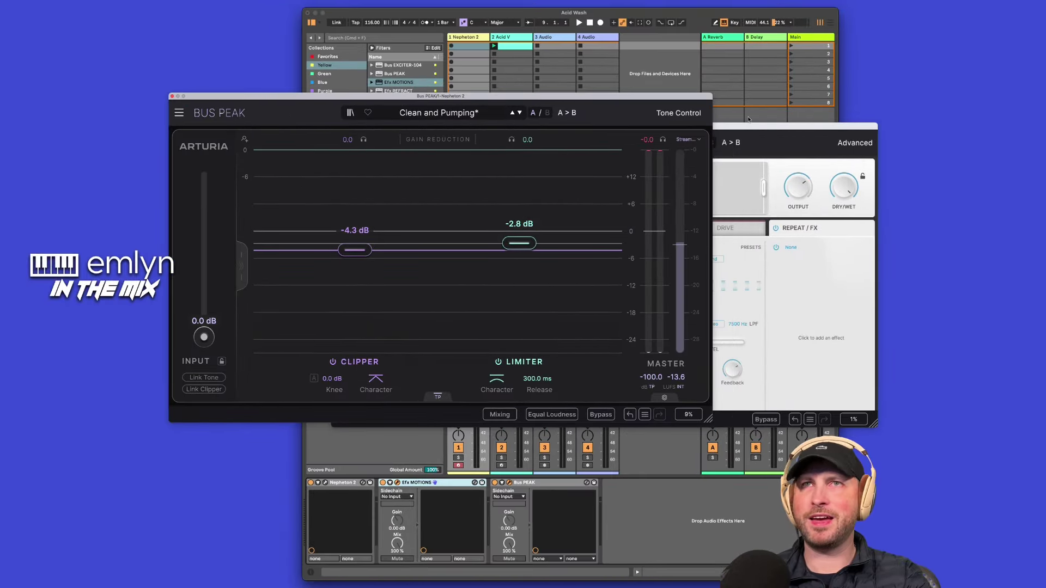
{"action": "left_click_drag", "start_coordinate": [747, 128], "coordinate": [917, 116]}
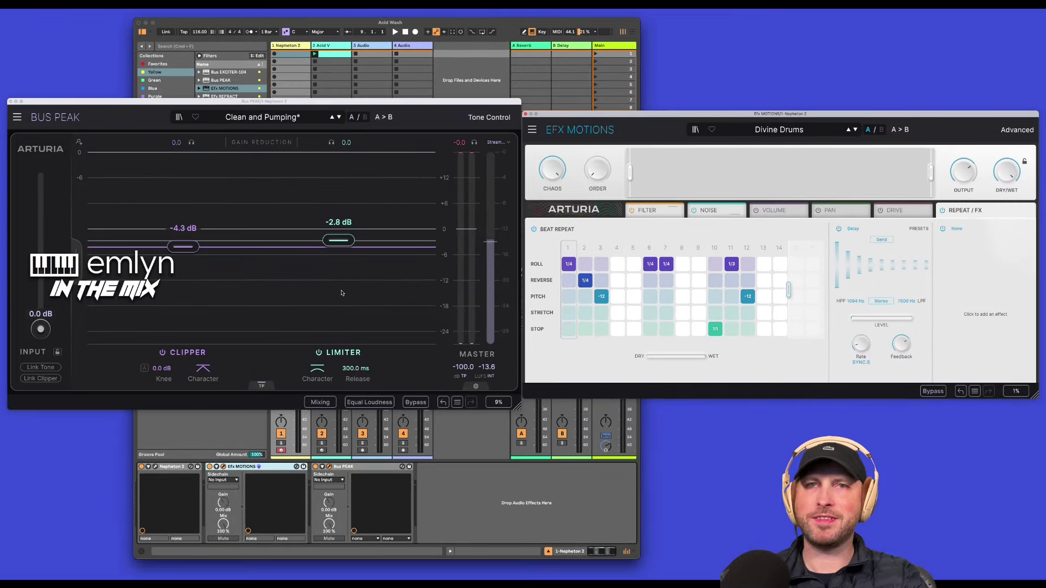
{"action": "key", "text": "space"}
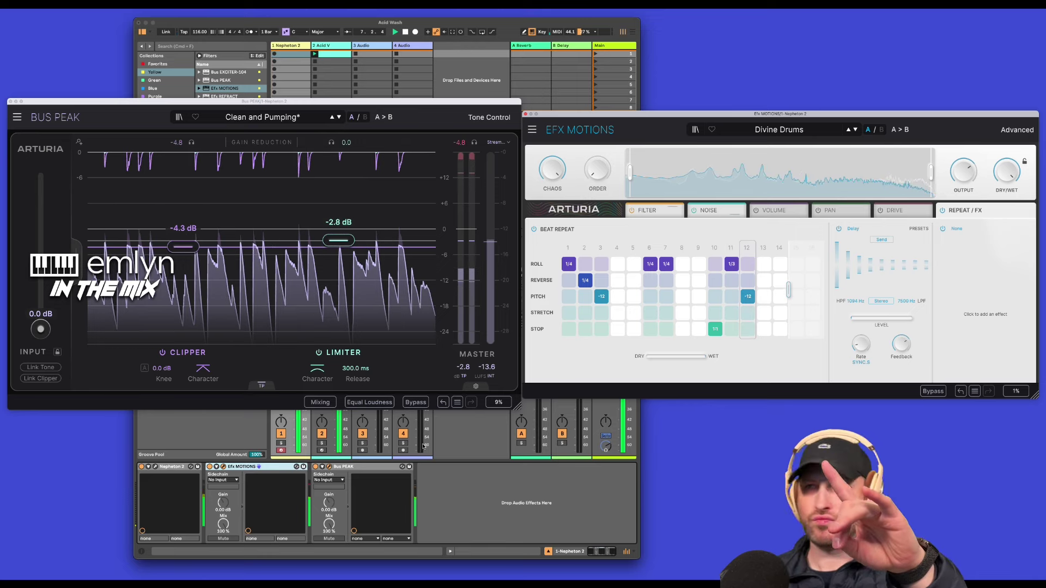
Try Bus PEAK's Climiter Aggressive, then revert to Clean and Pumping and resume playback
{"action": "key", "text": "space"}
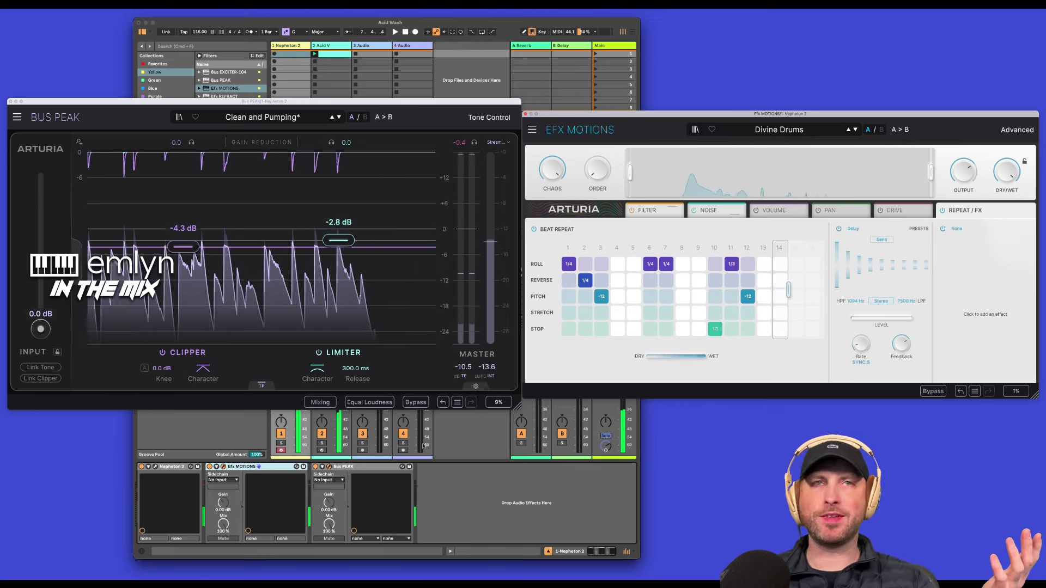
{"action": "left_click", "coordinate": [339, 117]}
{"action": "left_click", "coordinate": [332, 117]}
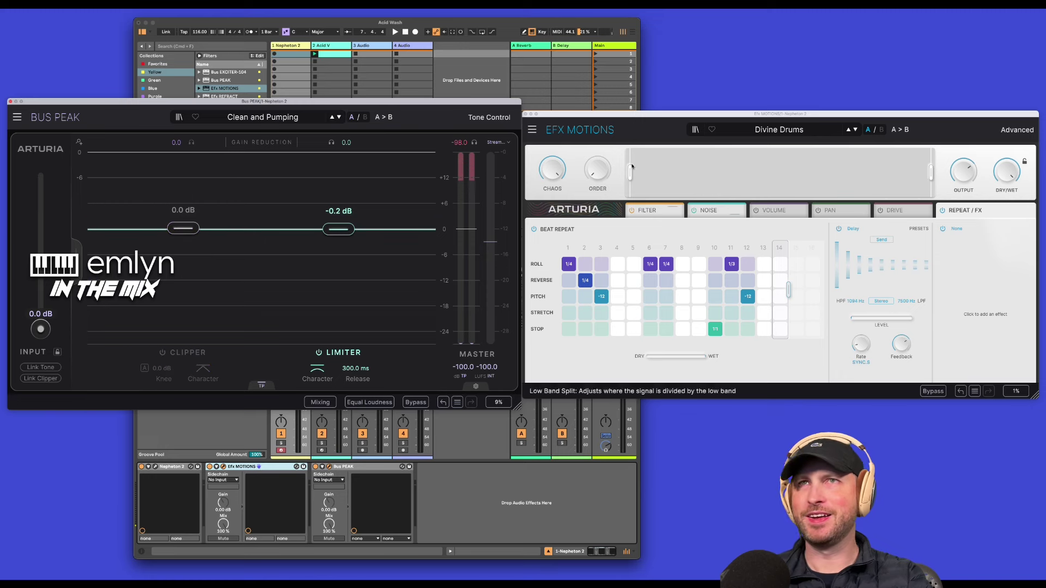
{"action": "key", "text": "space"}
Step EFX MOTIONS through Double Trouble, Electric Guitar and Hat Rolls 1 to 8
{"action": "left_click", "coordinate": [855, 130]}
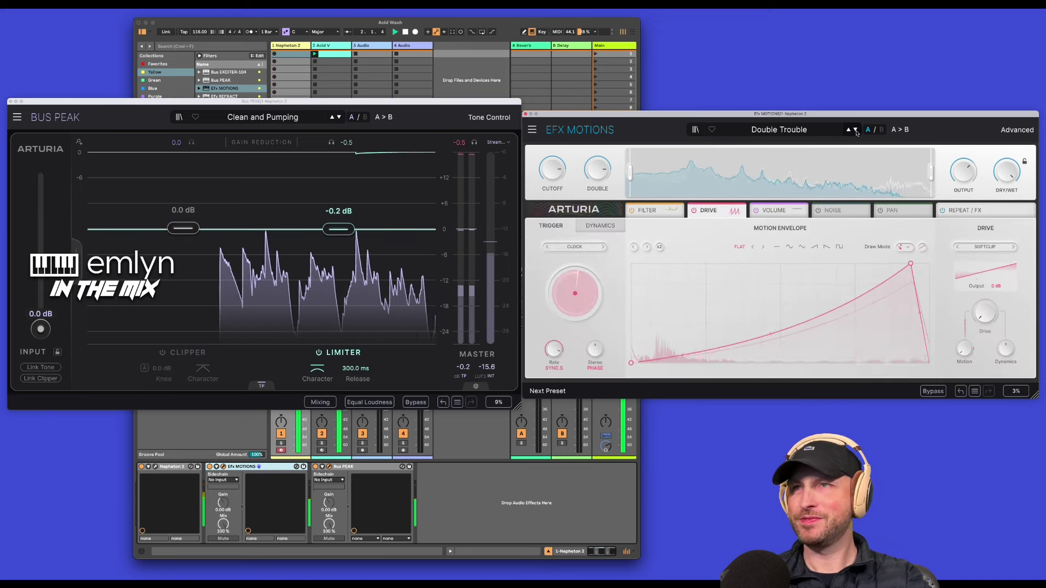
{"action": "left_click", "coordinate": [856, 130]}
{"action": "left_click", "coordinate": [855, 131]}
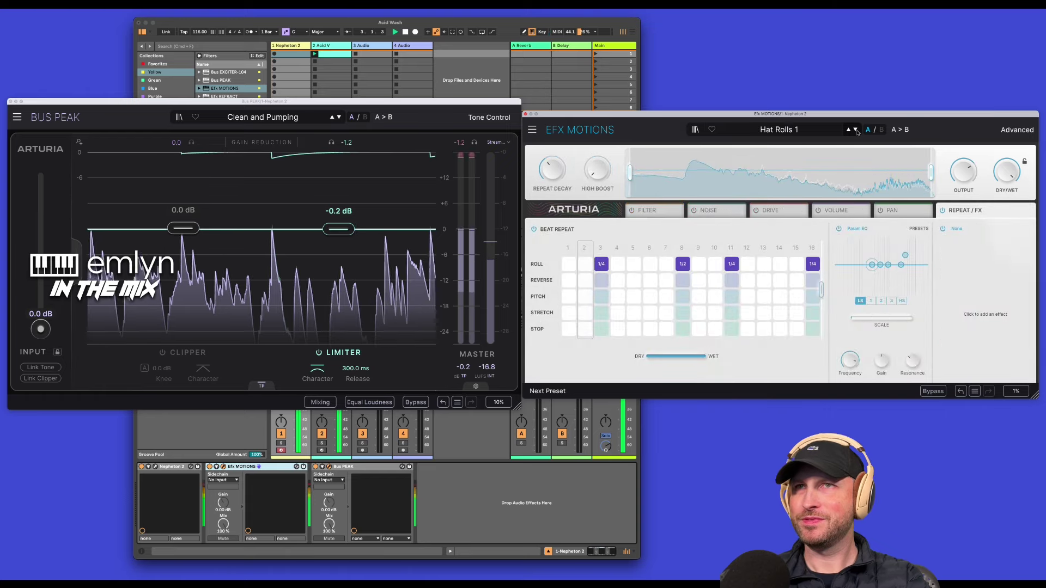
{"action": "left_click", "coordinate": [855, 130]}
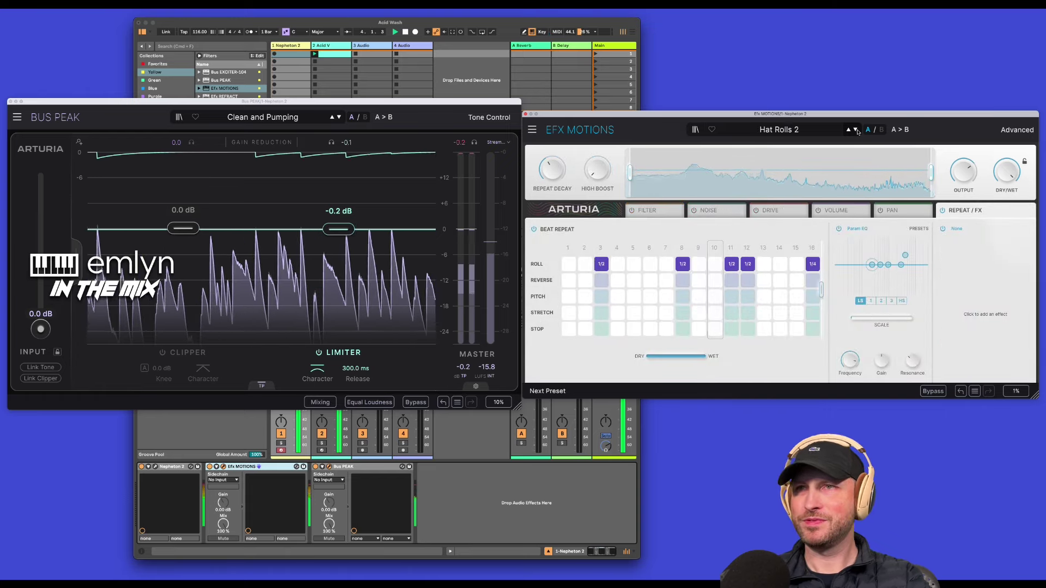
{"action": "left_click", "coordinate": [855, 130]}
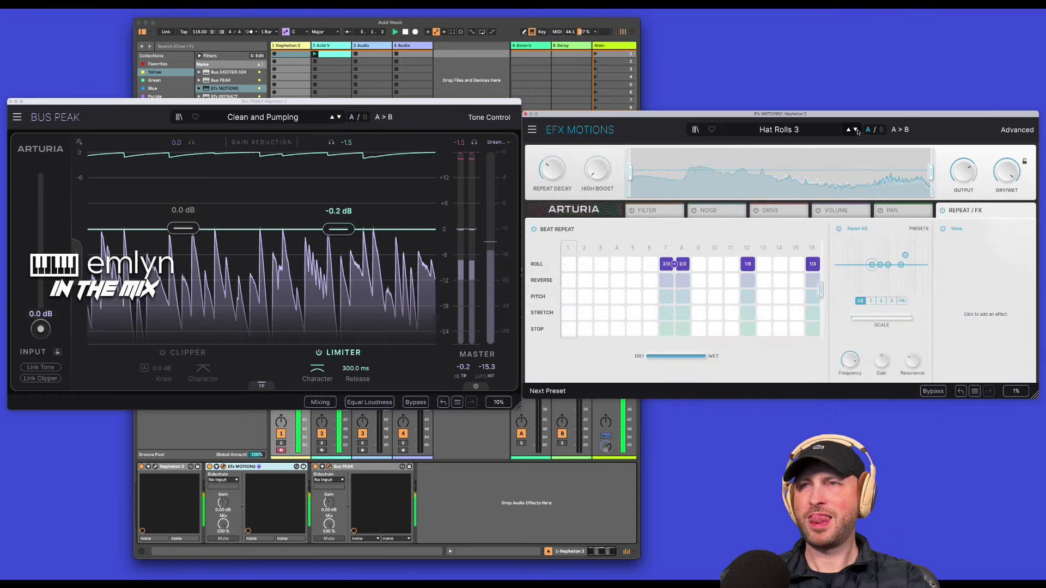
{"action": "left_click", "coordinate": [856, 130]}
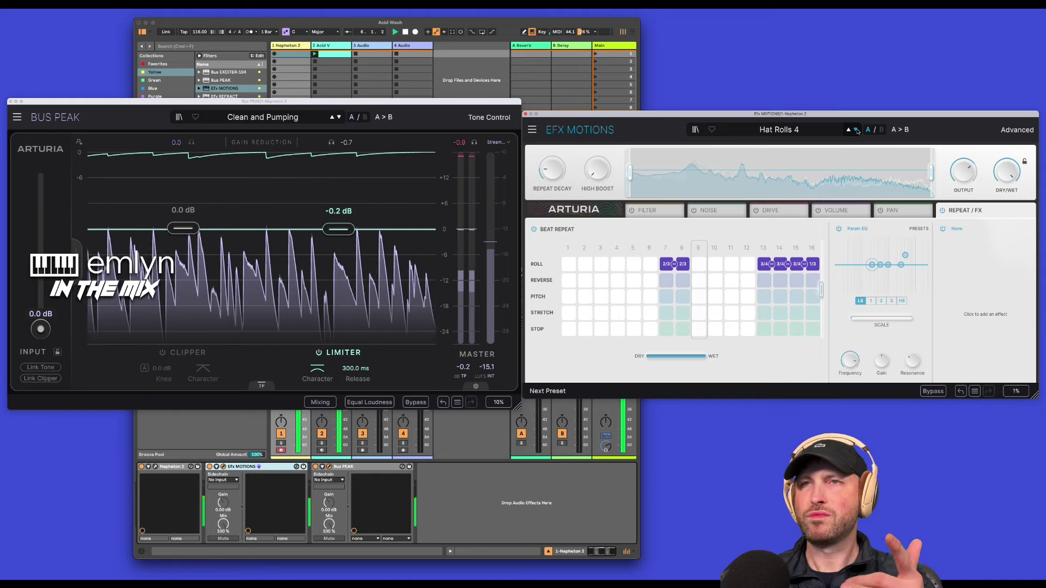
{"action": "left_click", "coordinate": [856, 130]}
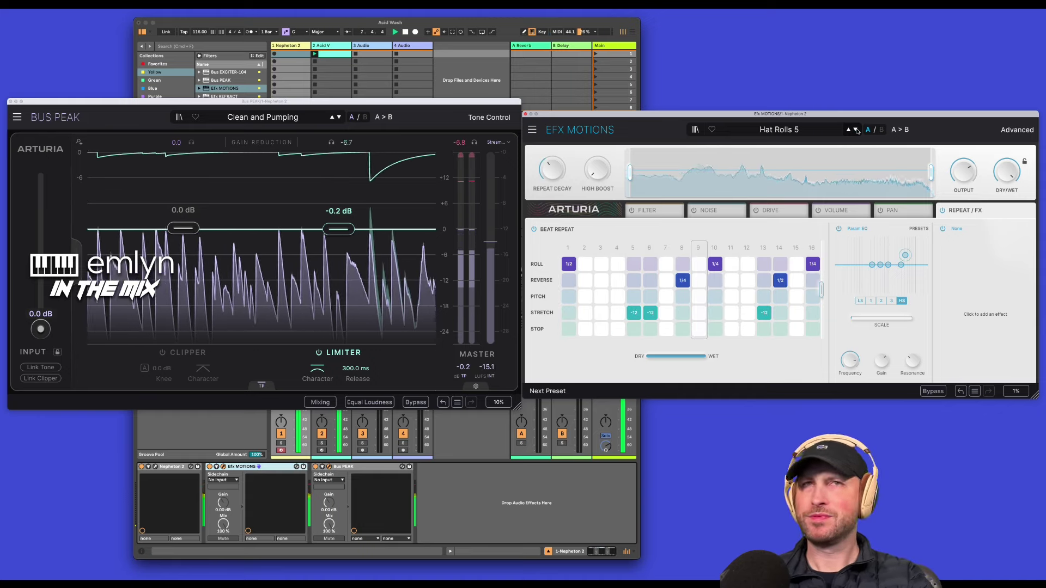
{"action": "left_click", "coordinate": [856, 130]}
{"action": "left_click", "coordinate": [856, 130]}
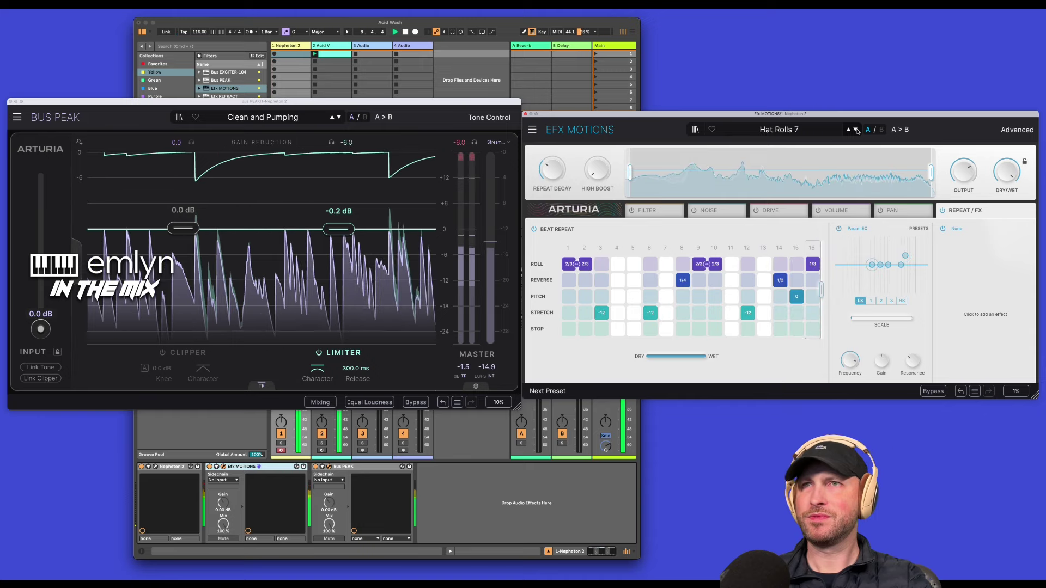
{"action": "left_click", "coordinate": [856, 130]}
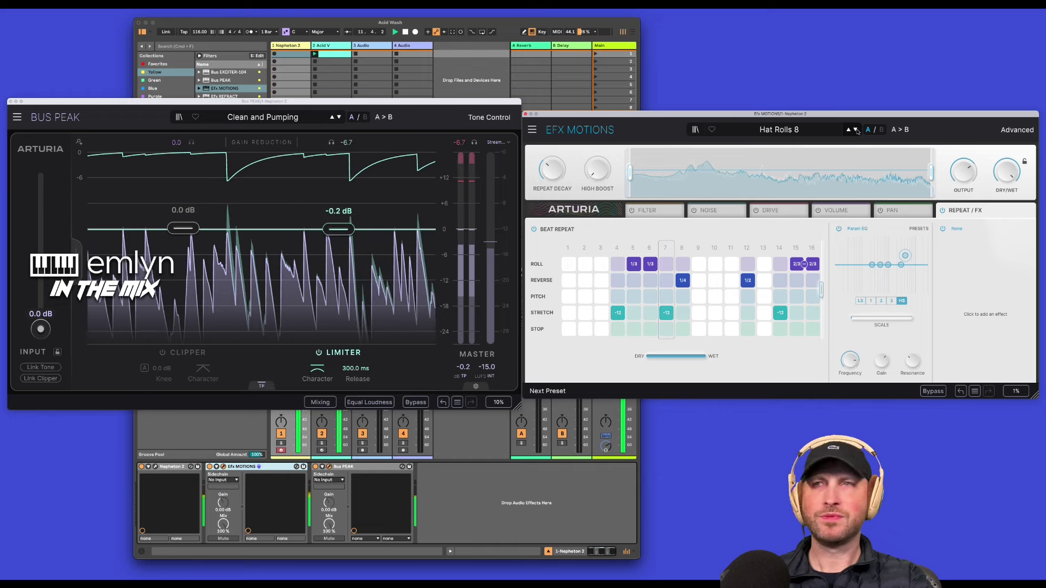
Continue through Loop Spice, Nuclear Blaster, Pitch Reps, Ripit Zap and Power Up back to Divine Drums
{"action": "left_click", "coordinate": [856, 130]}
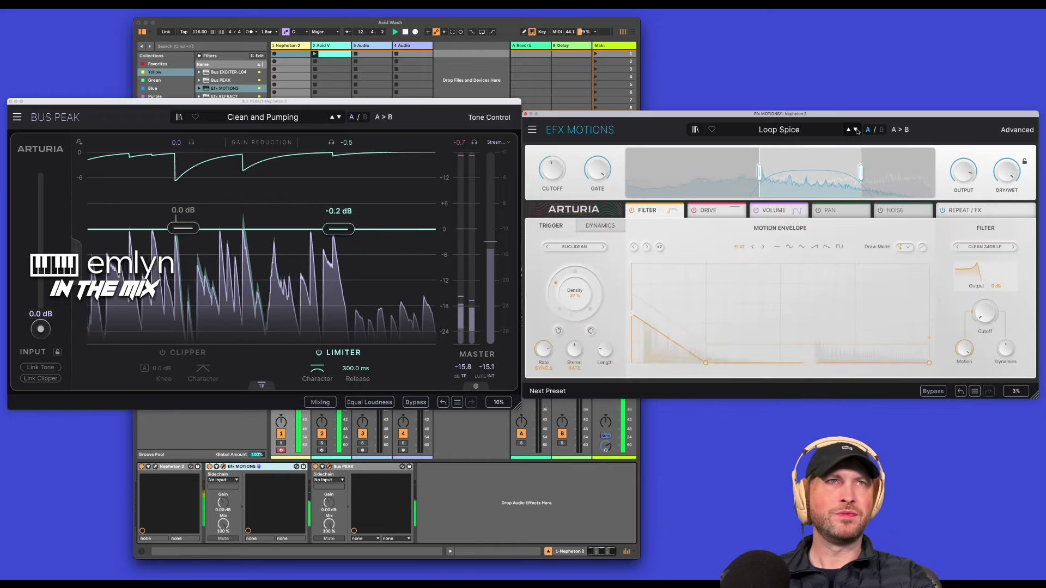
{"action": "left_click", "coordinate": [856, 130]}
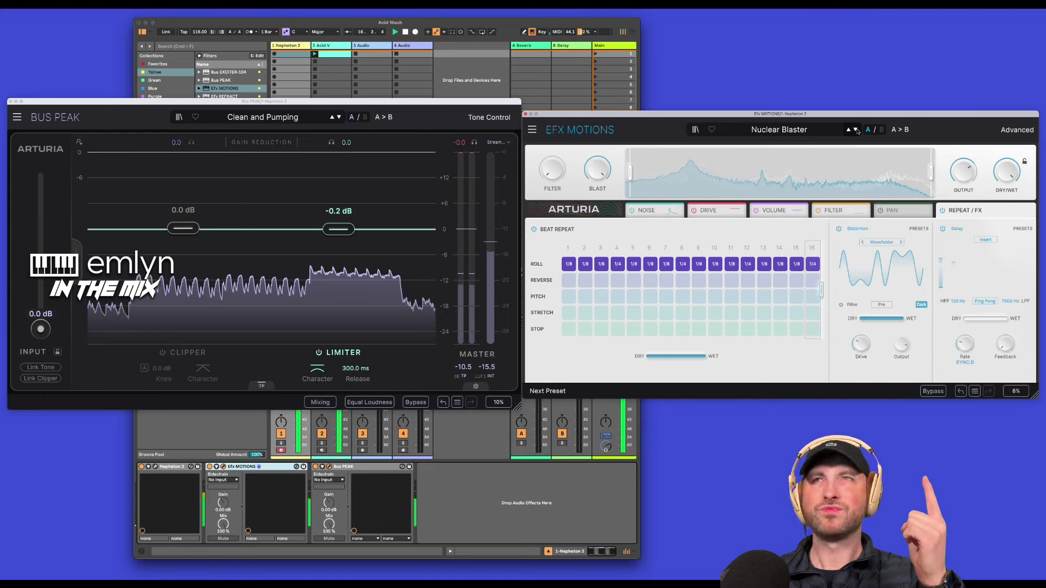
{"action": "left_click", "coordinate": [856, 131]}
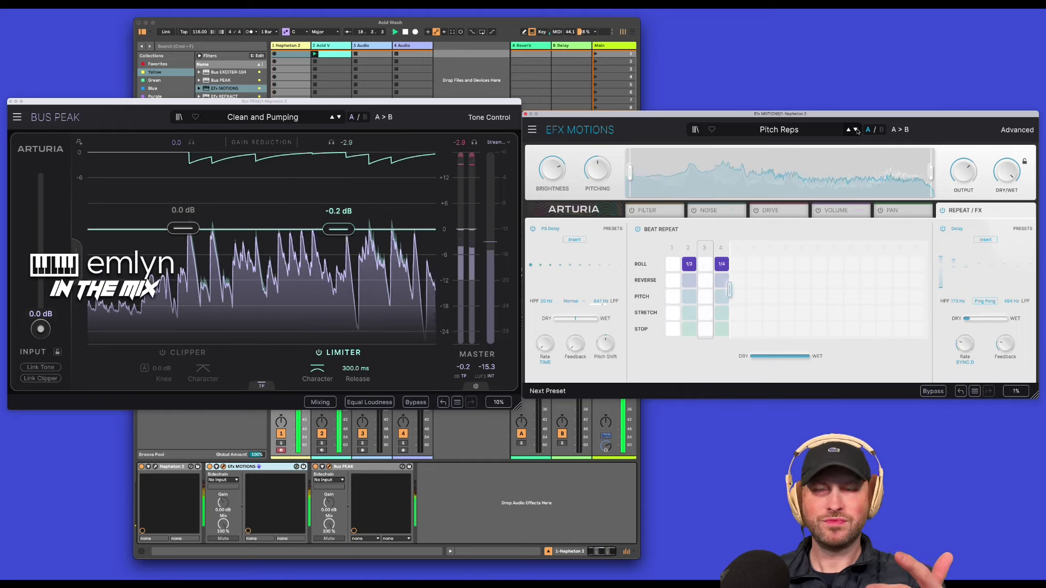
{"action": "left_click", "coordinate": [857, 131]}
{"action": "left_click", "coordinate": [856, 131]}
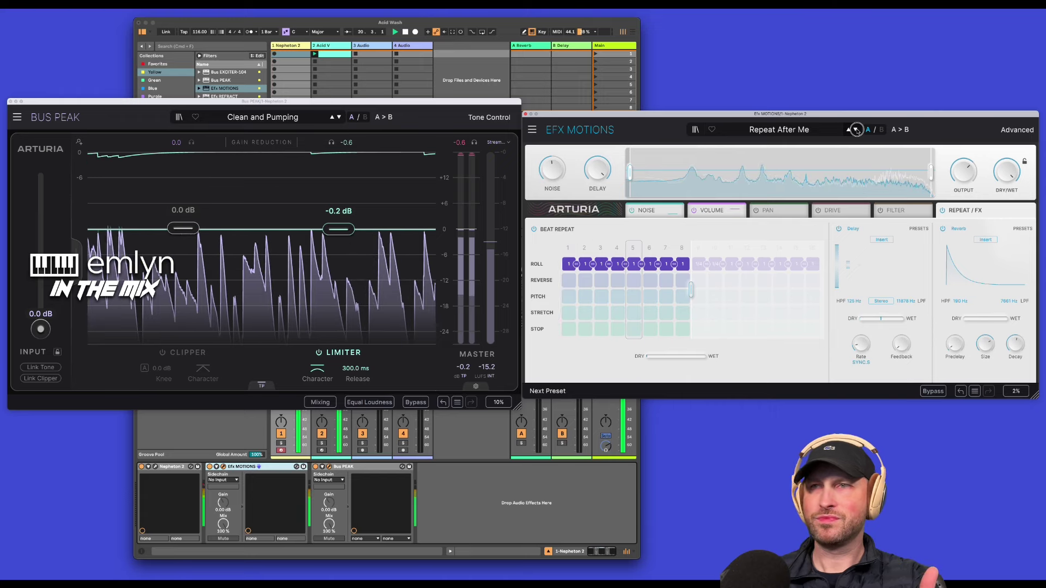
{"action": "left_click", "coordinate": [856, 131]}
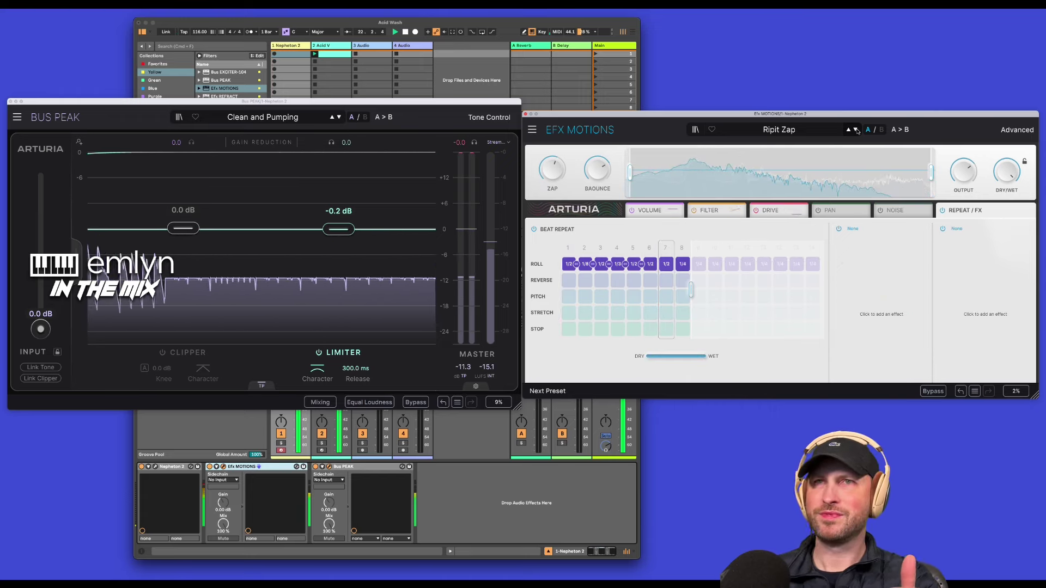
{"action": "left_click", "coordinate": [857, 131]}
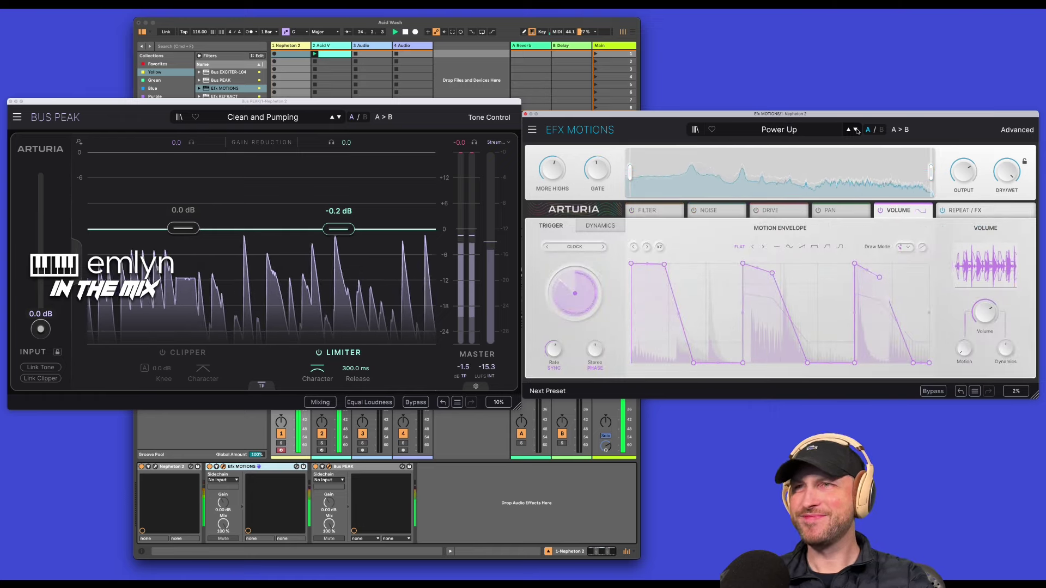
{"action": "left_click", "coordinate": [856, 131]}
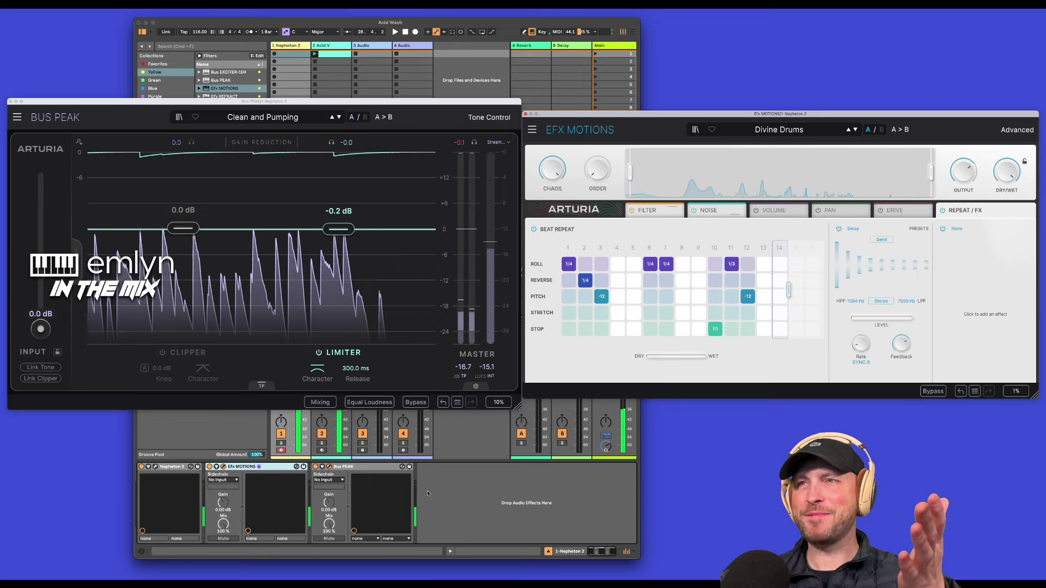
Stop playback and scroll up to the FX Collection 5 hero with its 399$ offer
{"action": "key", "text": "space"}
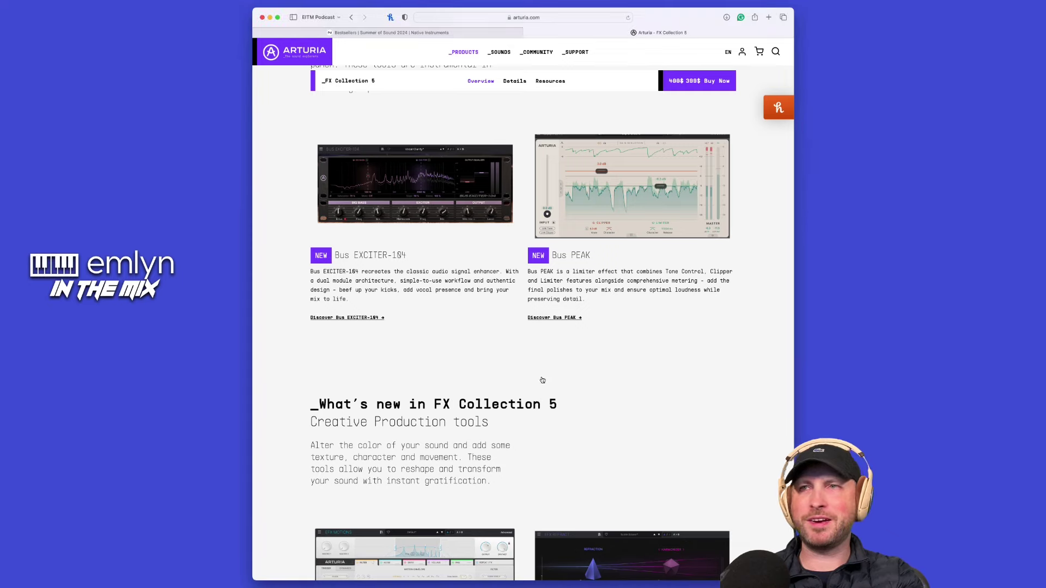
{"action": "scroll", "coordinate": [542, 381], "scroll_direction": "up", "scroll_amount": 20}
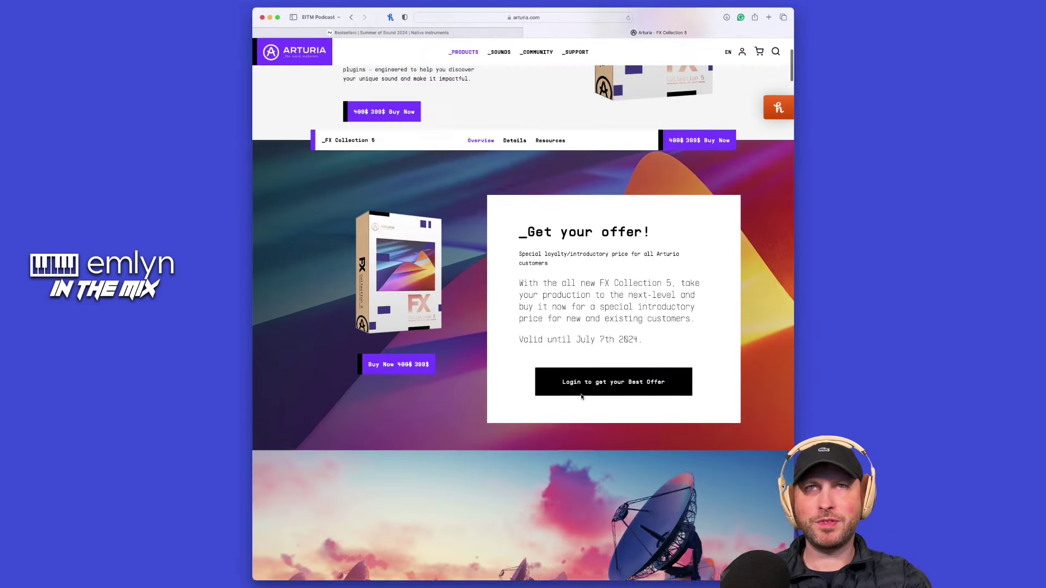
{"action": "scroll", "coordinate": [582, 396], "scroll_direction": "up", "scroll_amount": 5}
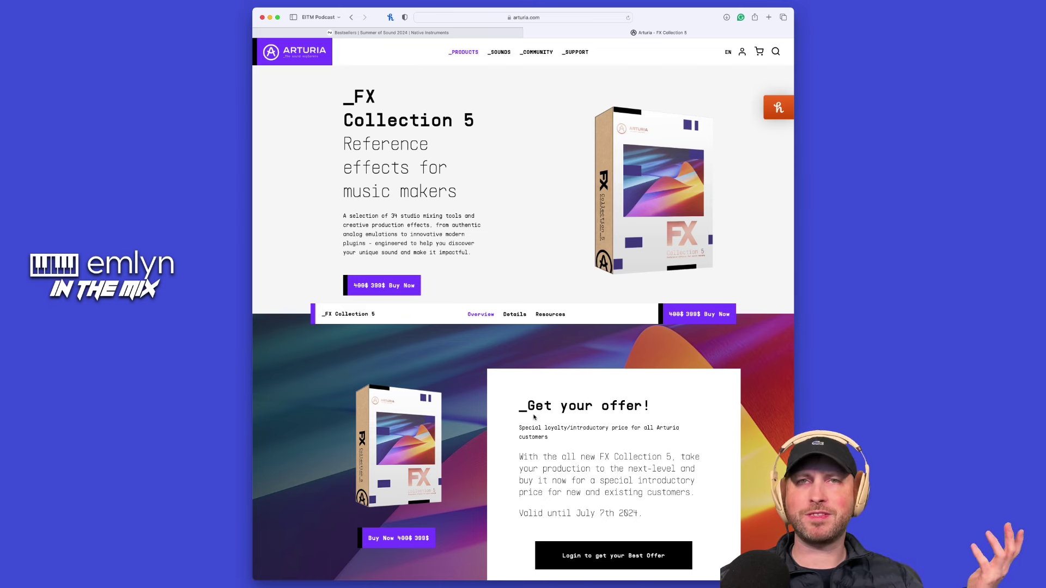
{"action": "scroll", "coordinate": [534, 417], "scroll_direction": "down", "scroll_amount": 7}
{"action": "scroll", "coordinate": [534, 417], "scroll_direction": "down", "scroll_amount": 12}
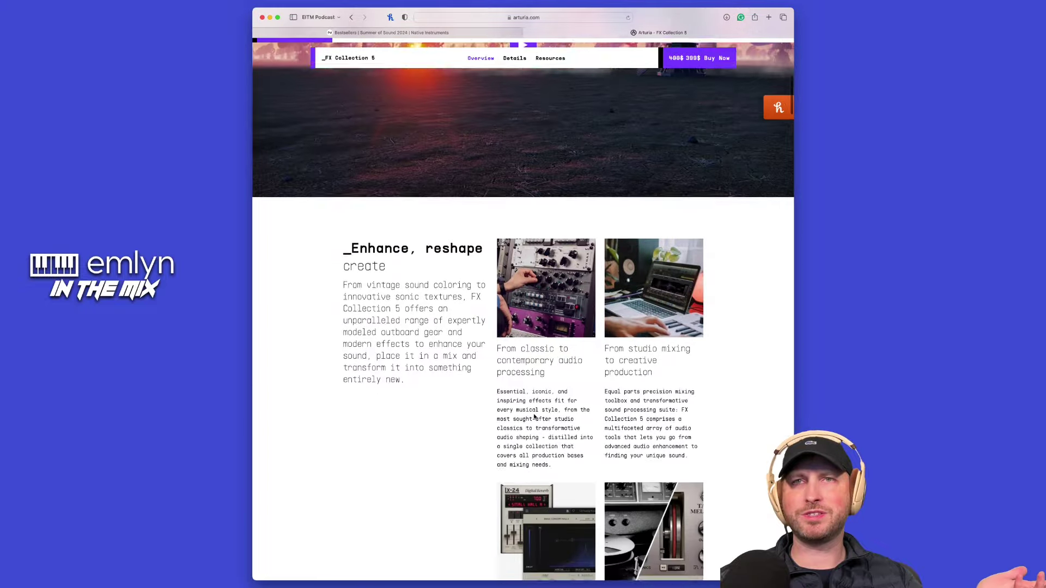
{"action": "scroll", "coordinate": [534, 417], "scroll_direction": "down", "scroll_amount": 12}
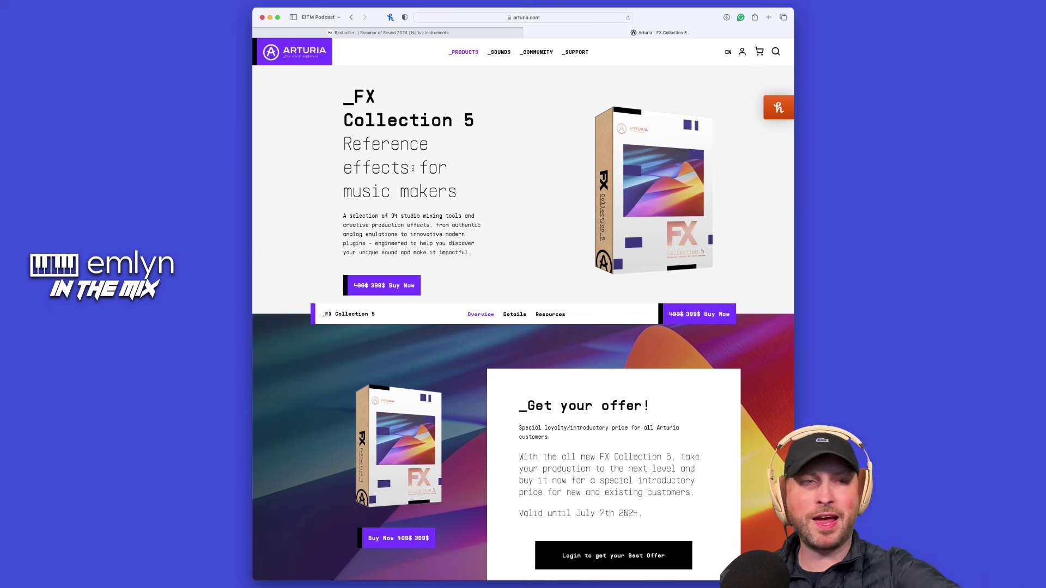
{"action": "left_click", "coordinate": [406, 33]}
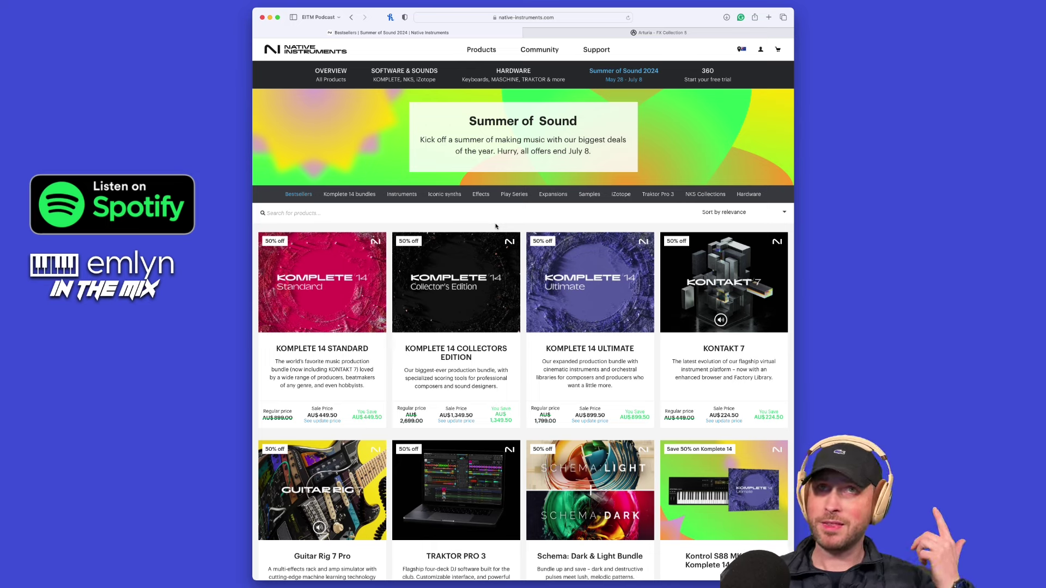
{"action": "left_click", "coordinate": [626, 33]}
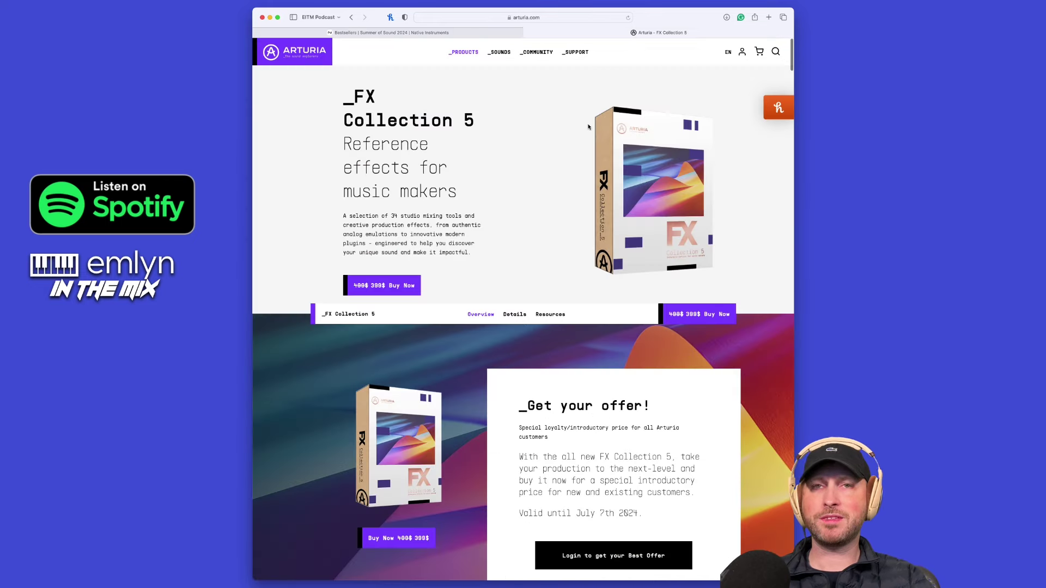